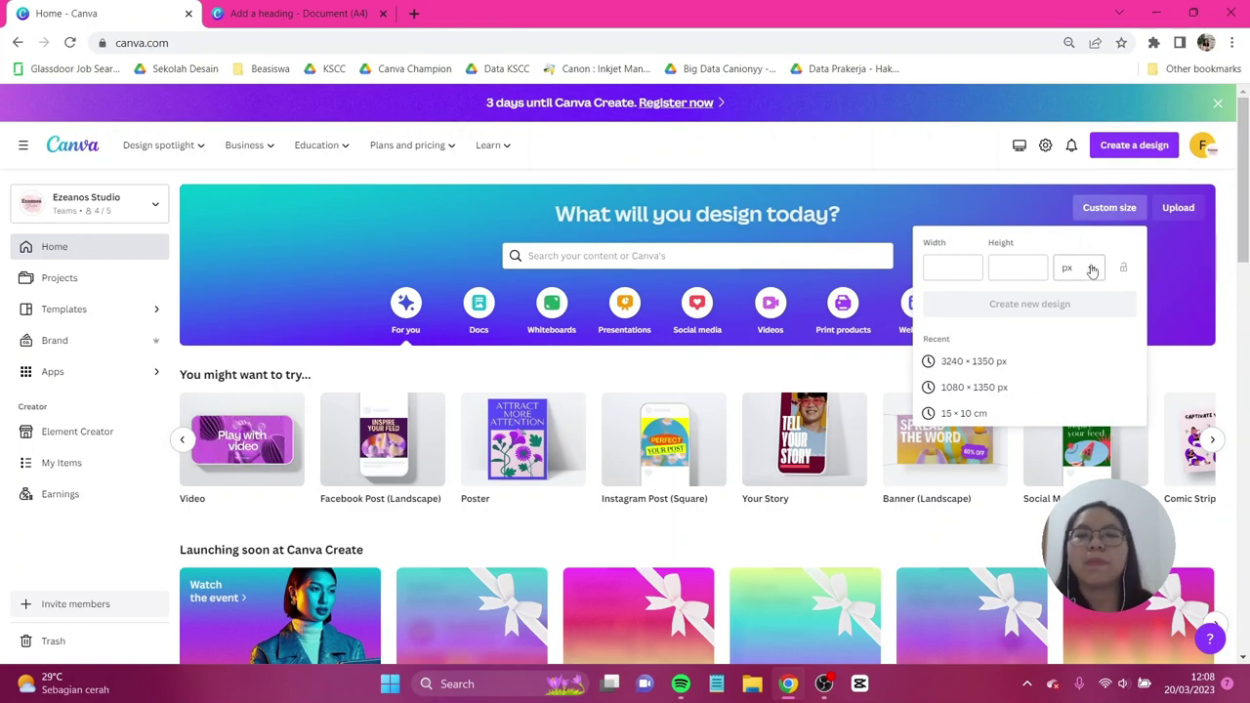
Create a new custom-size design 10 cm wide and 15 cm high.
click(1087, 267)
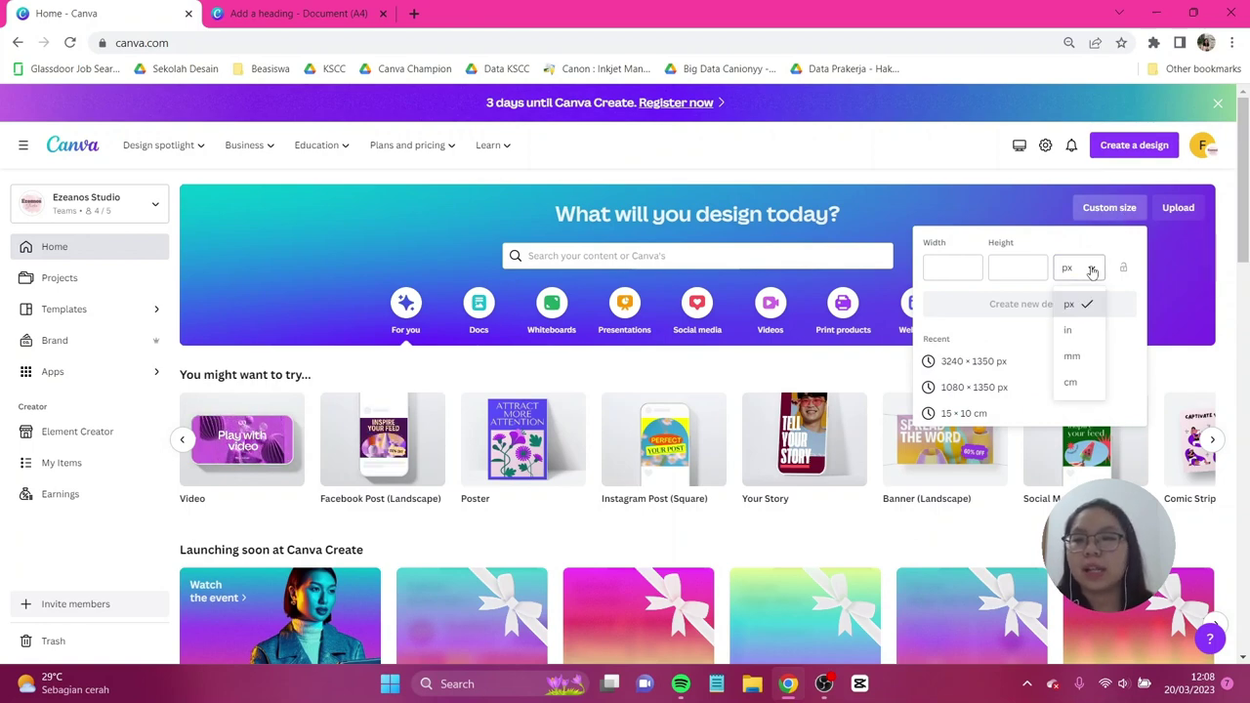
click(1071, 382)
click(963, 275)
text(10)
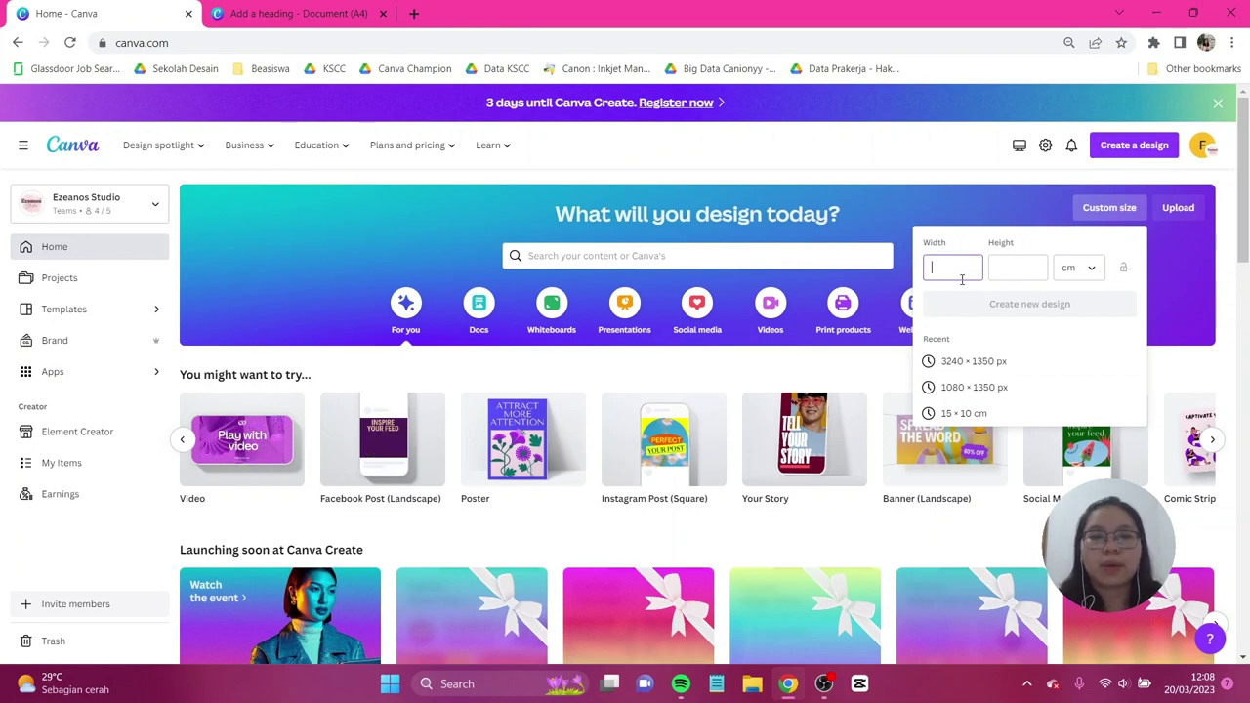
click(1009, 265)
text(15)
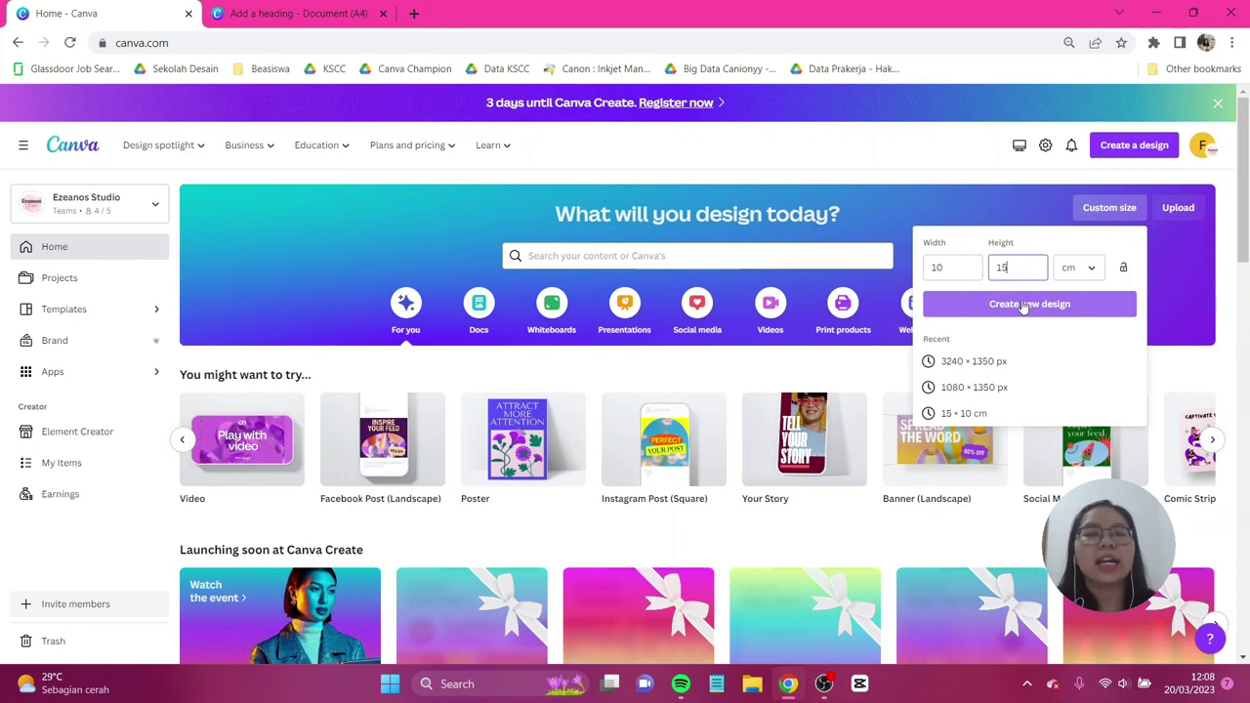
click(1023, 306)
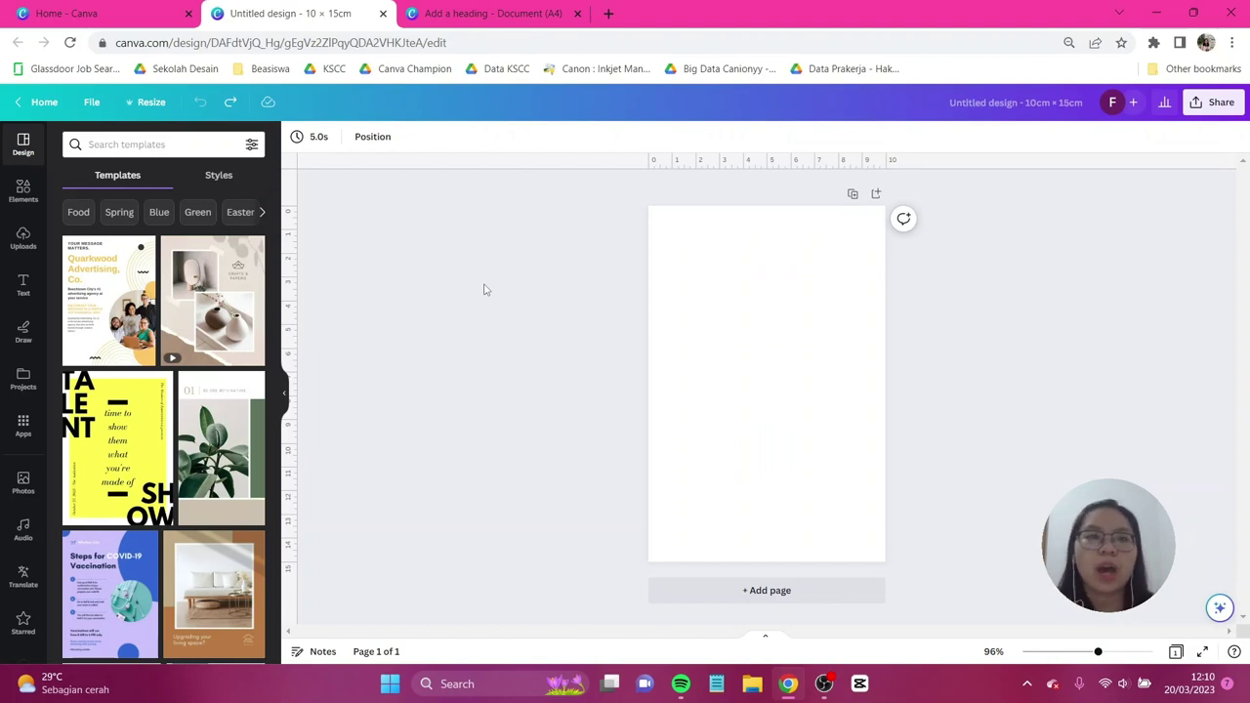
Search the graphics elements for "gradient" and add the square purple gradient that fades to transparent to the page.
click(24, 190)
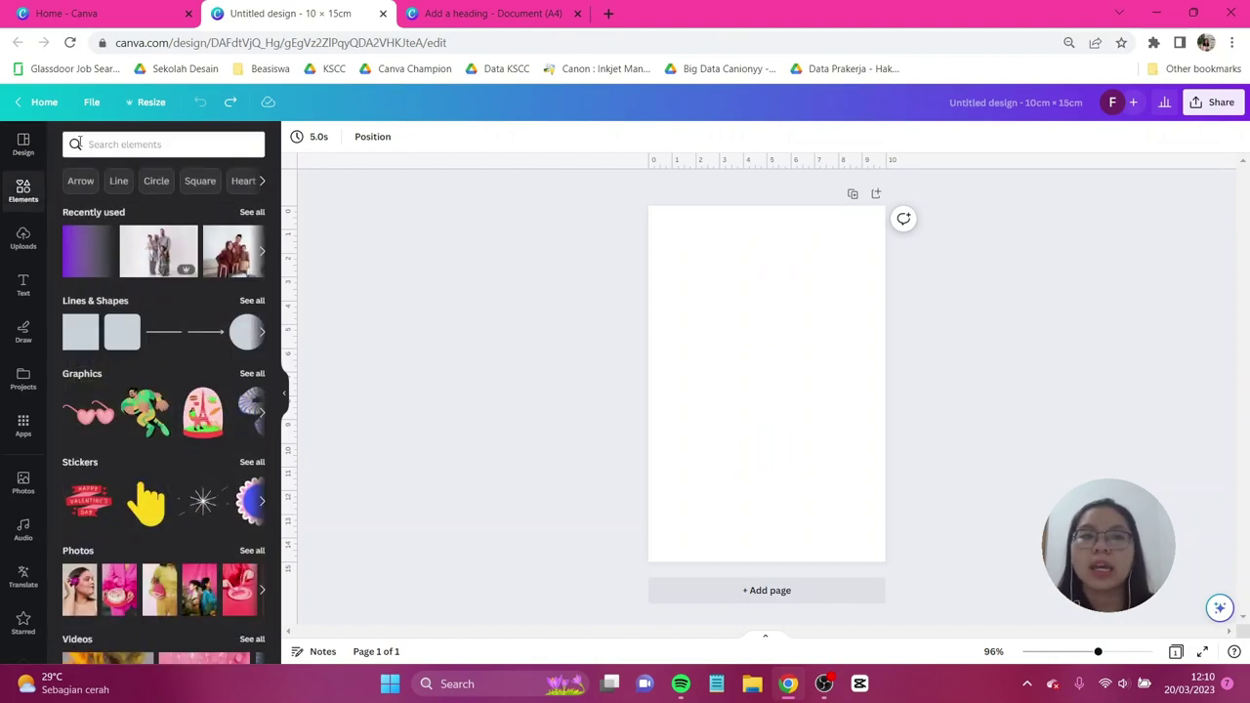
click(113, 143)
text(gradient)
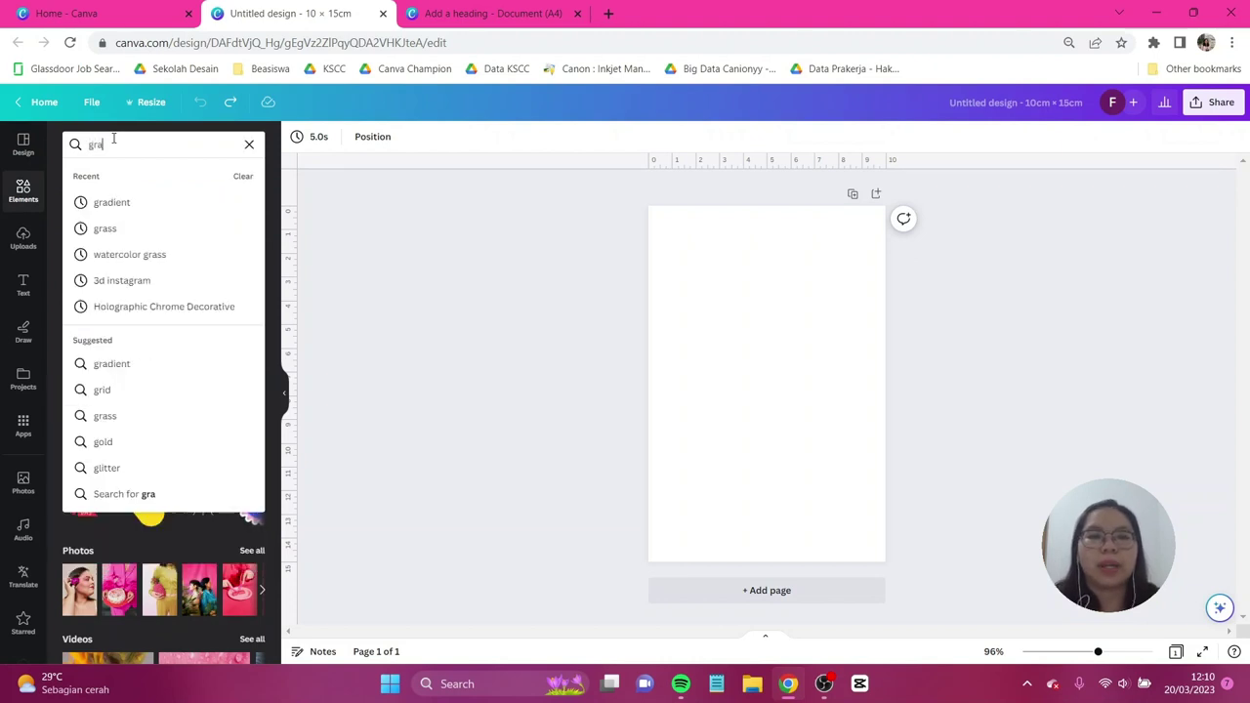
key(Return)
click(113, 174)
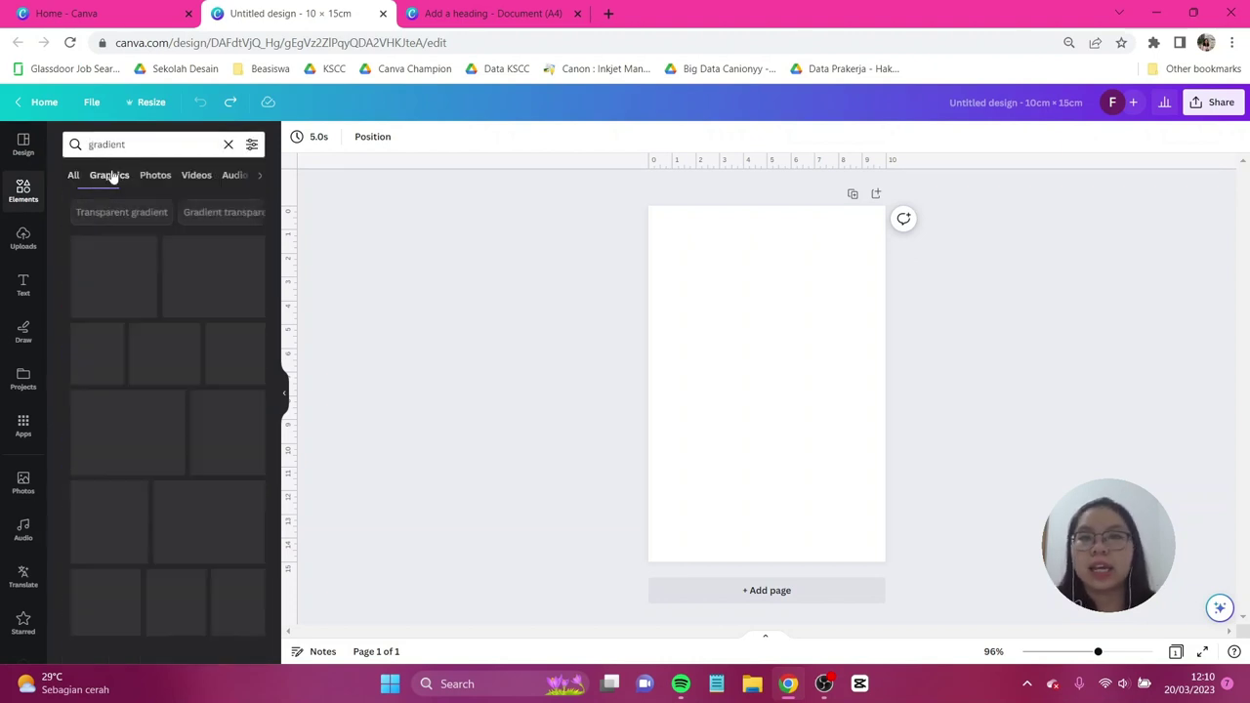
click(225, 264)
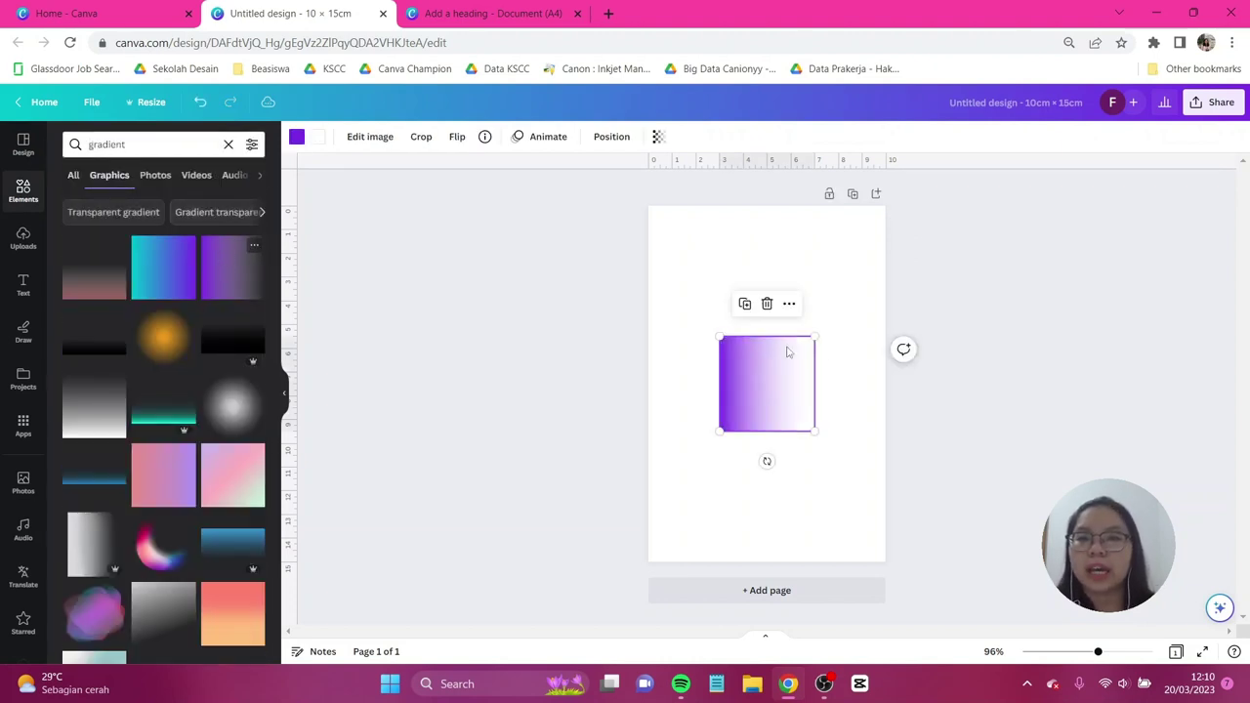
Rotate the gradient so its purple edge faces up, and enlarge it to cover the page's full width from the top edge.
drag(766, 460, 633, 381)
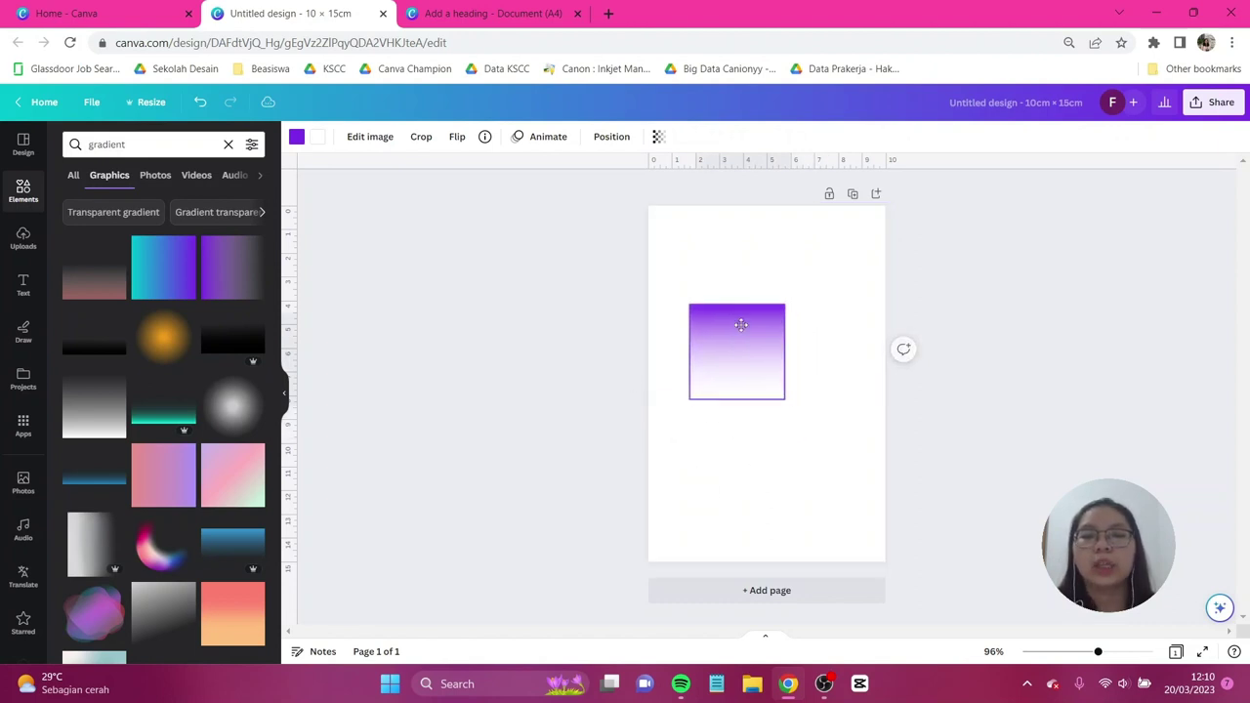
drag(742, 361, 660, 225)
drag(732, 293, 939, 509)
drag(858, 449, 842, 449)
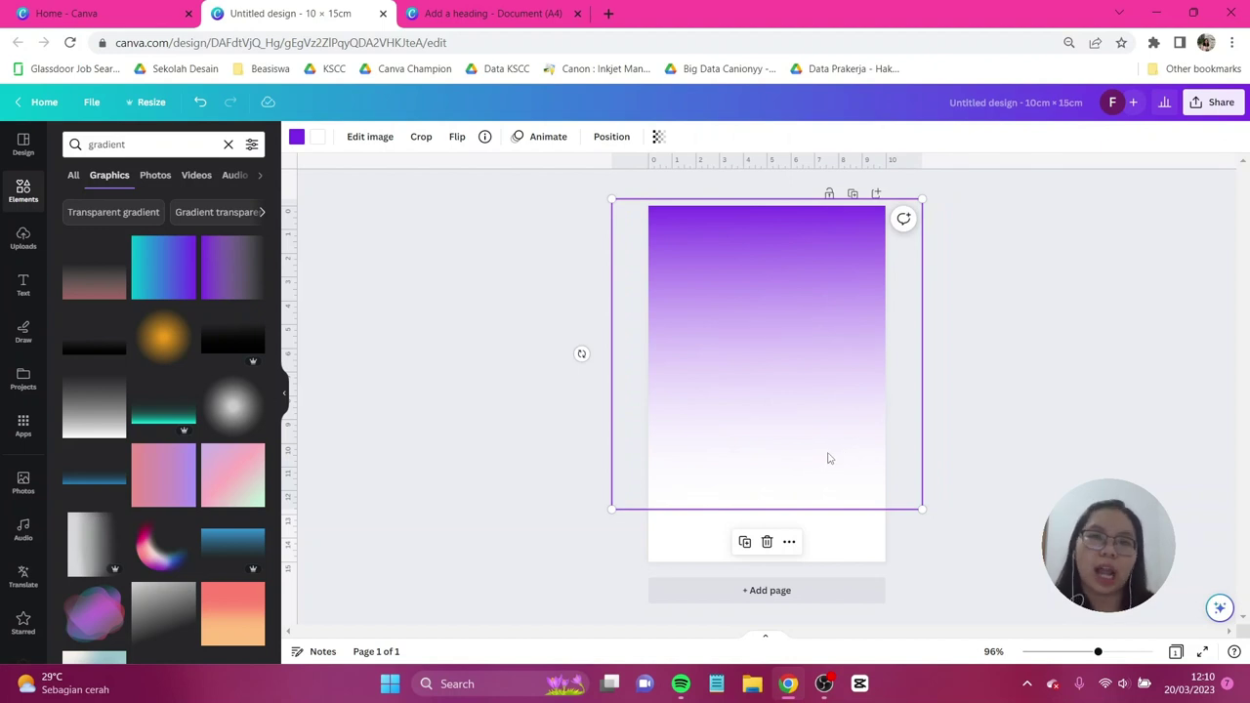
Recolour the gradient, changing its purple to #F2BE43 and its white to #FDFCDC.
click(297, 137)
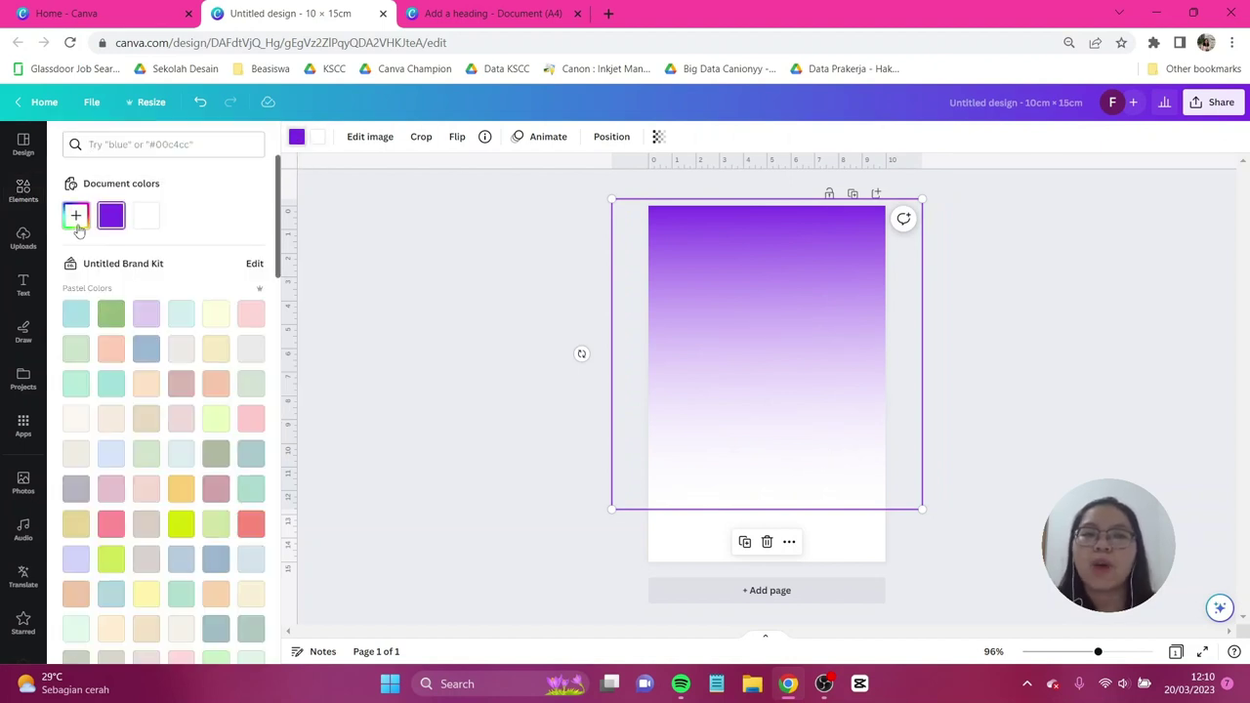
click(78, 222)
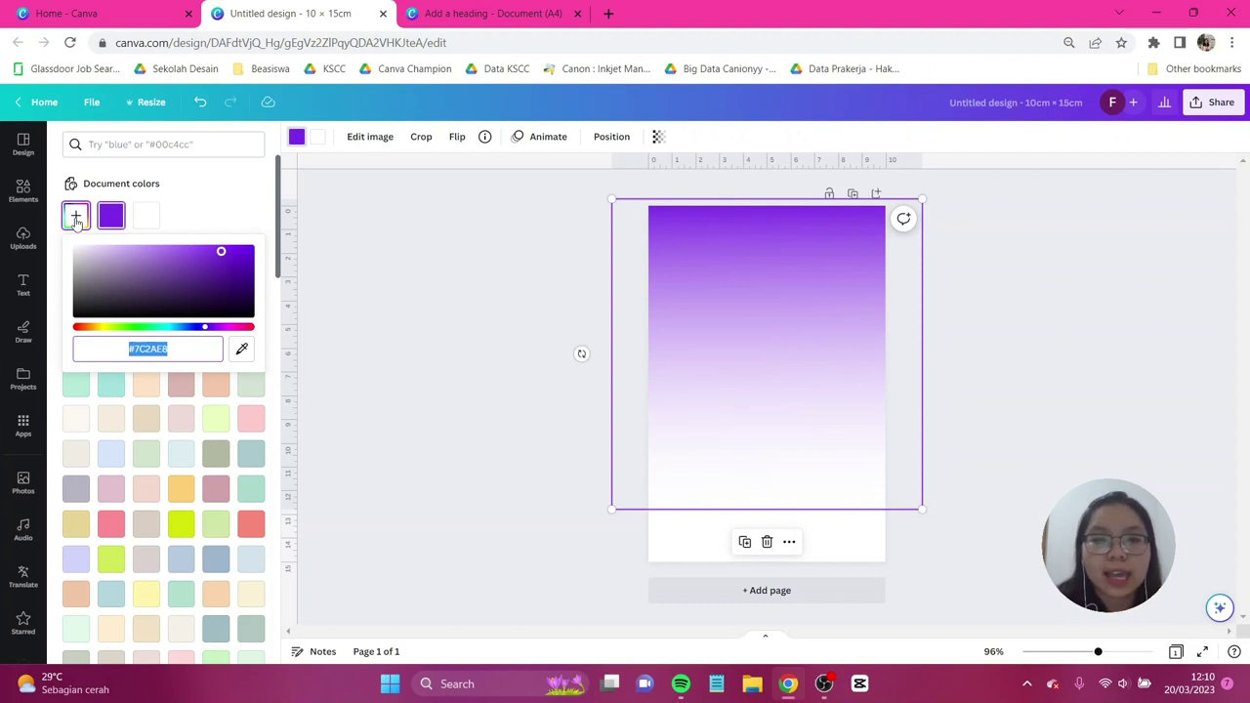
text(#F2BE)
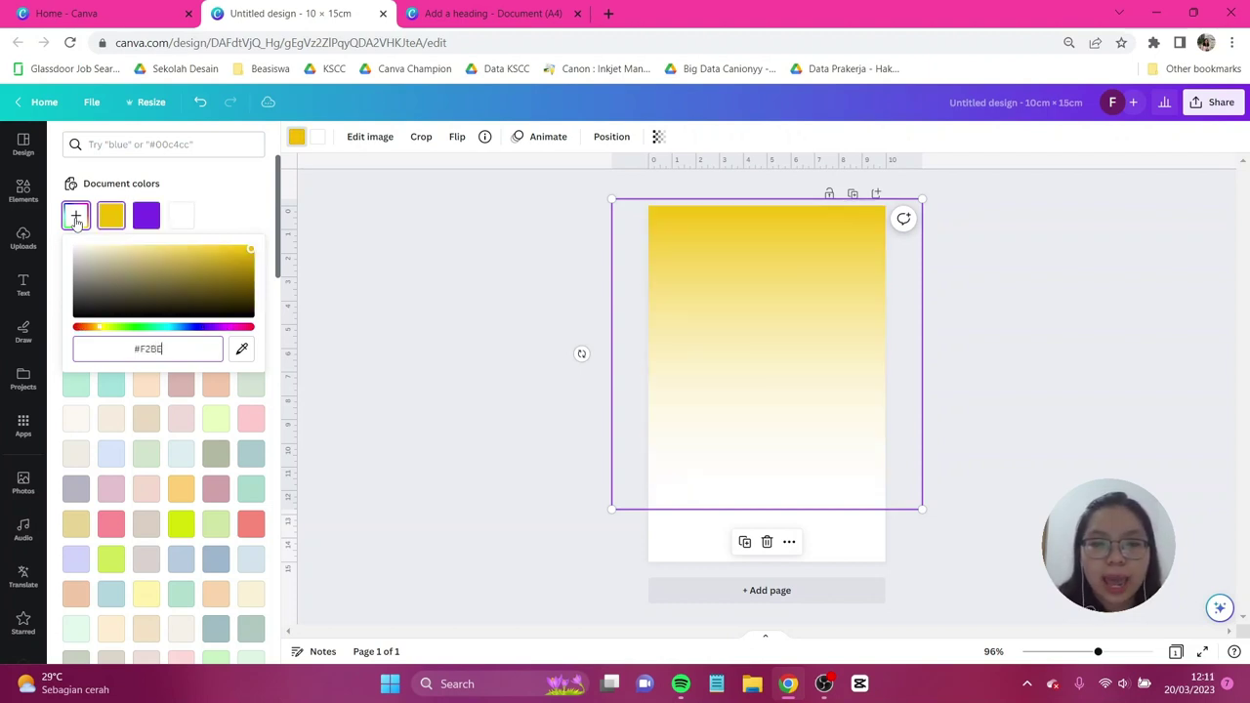
text(43)
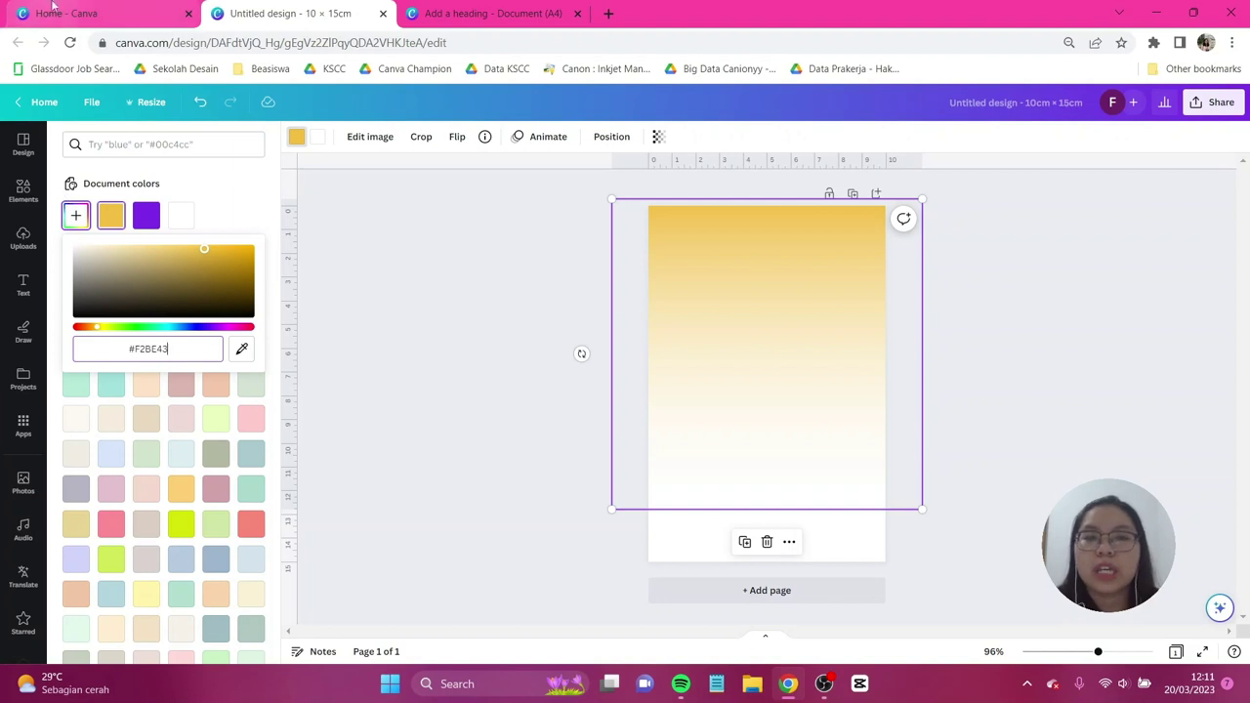
click(317, 141)
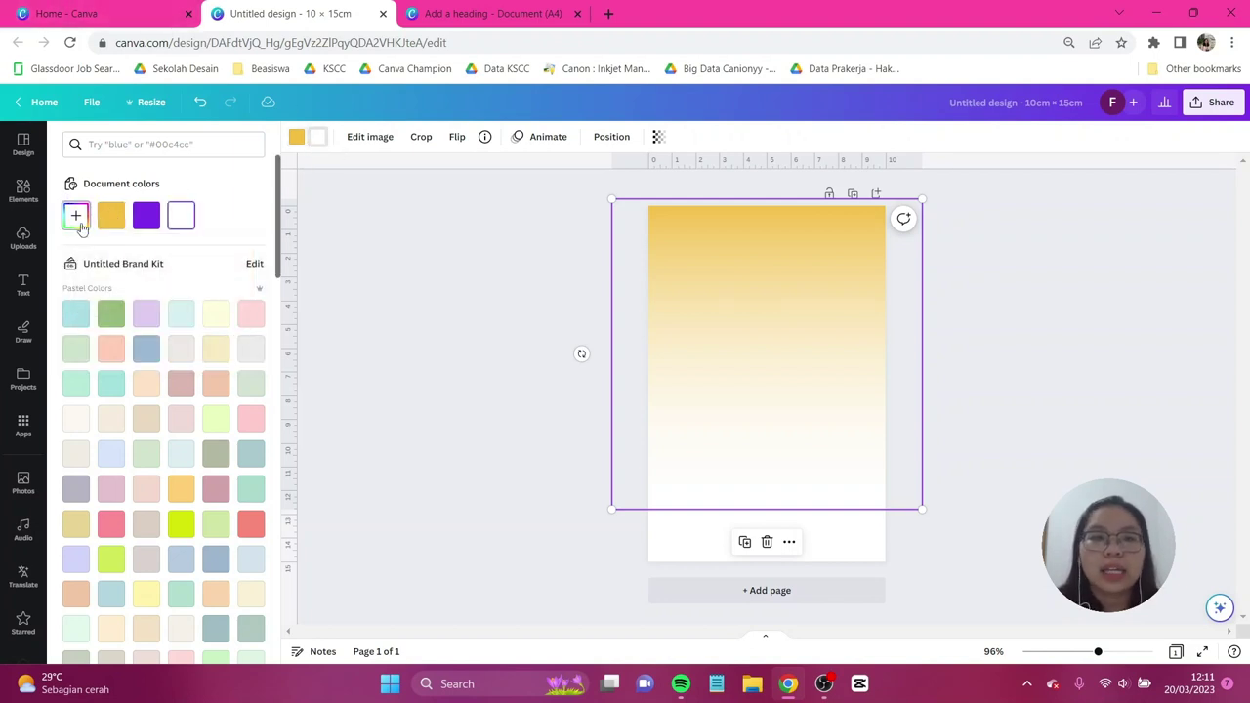
click(78, 223)
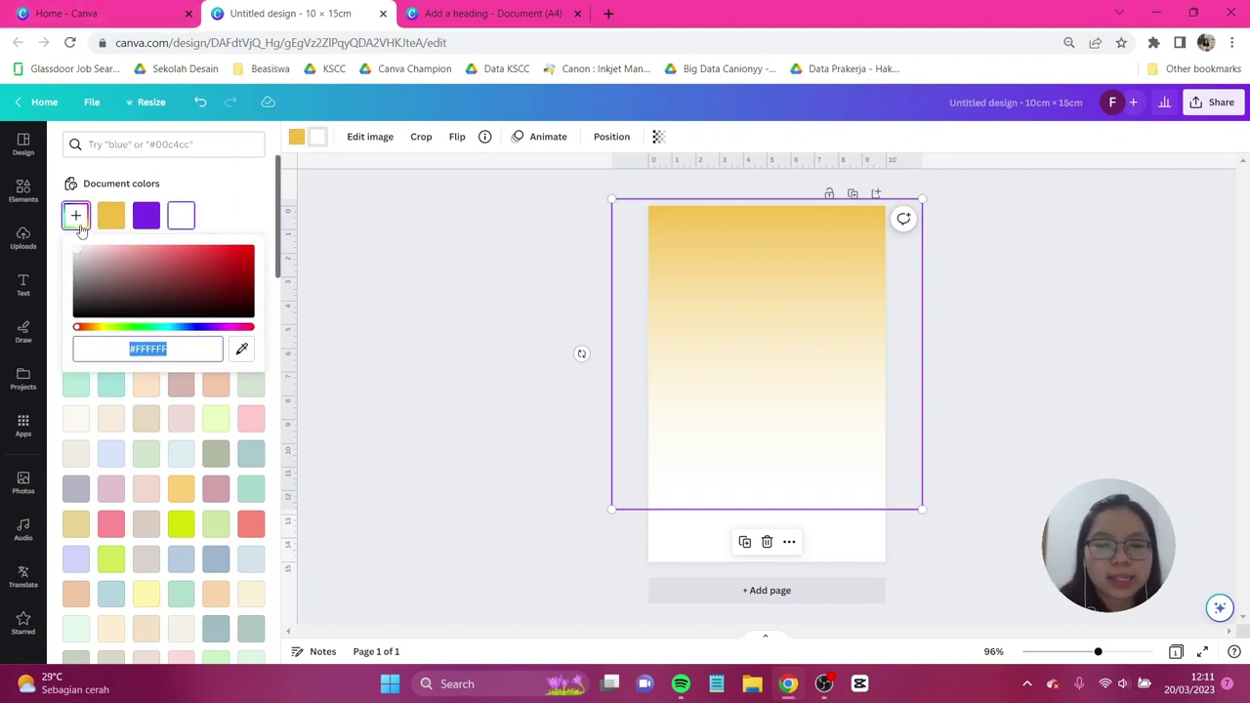
text(#FDFCDC)
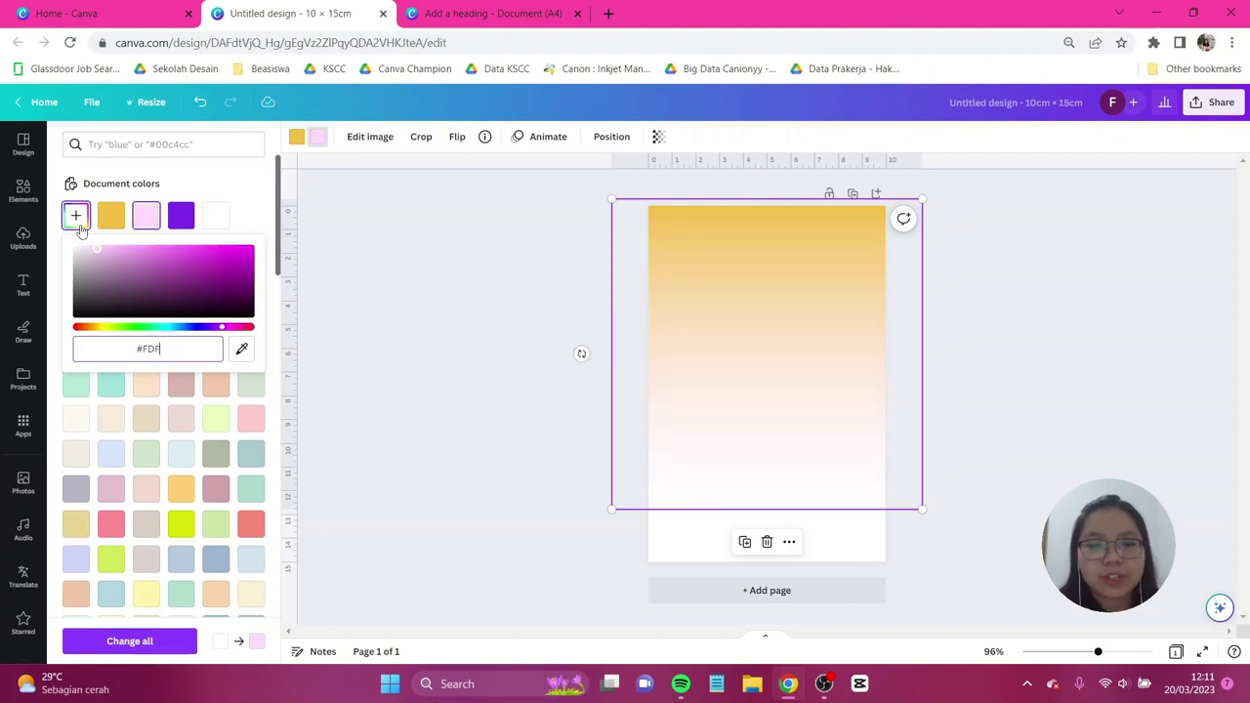
click(449, 299)
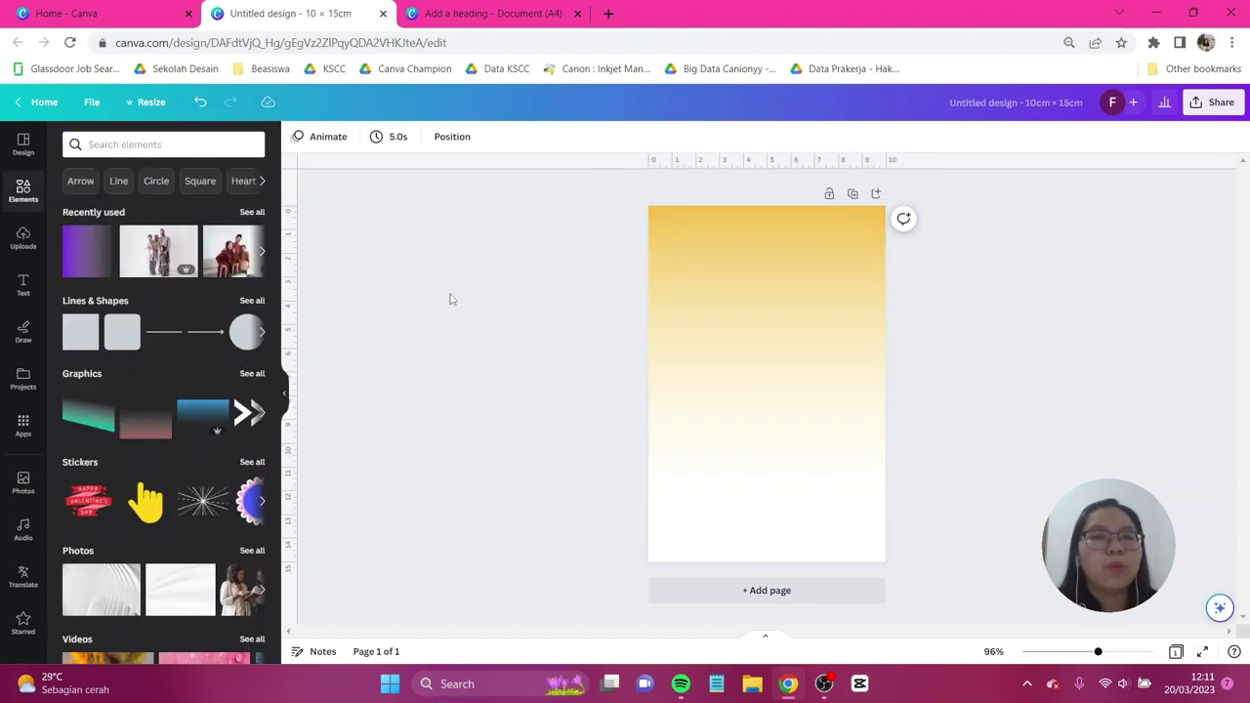
Search the graphics elements for "mosque islamic frame" and add the wide golden mosque with sand dunes to the page.
click(162, 144)
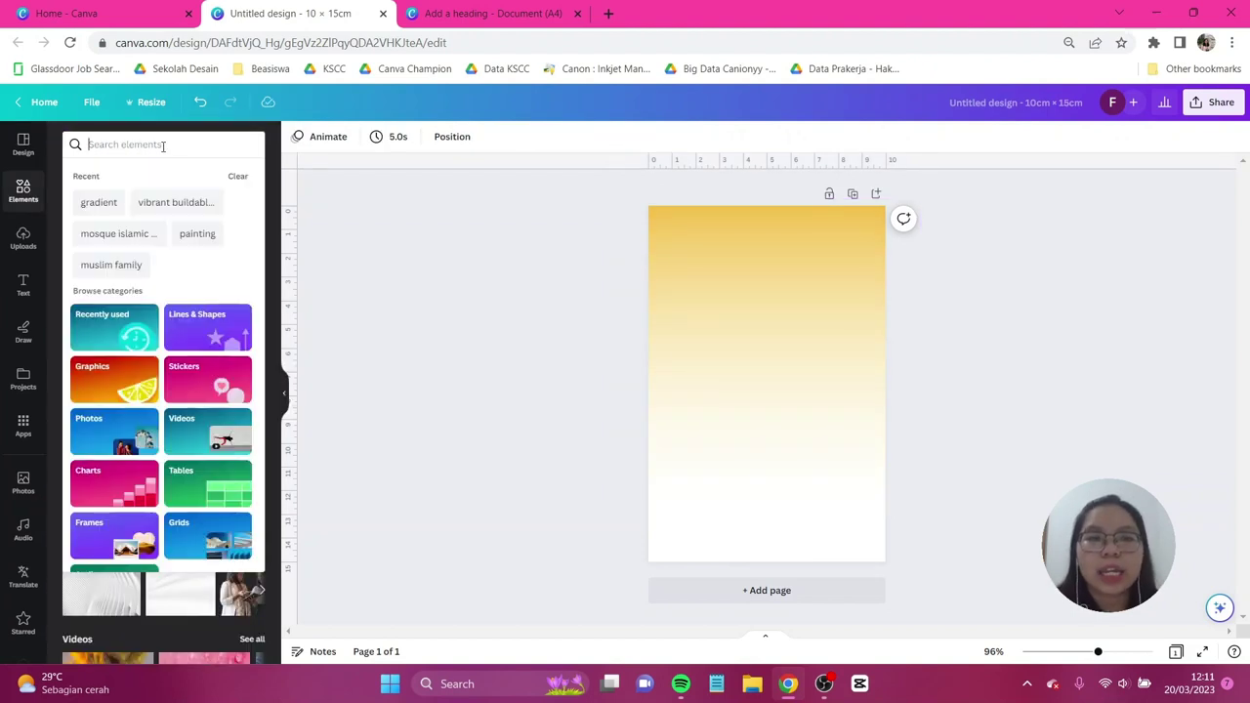
text(mosque)
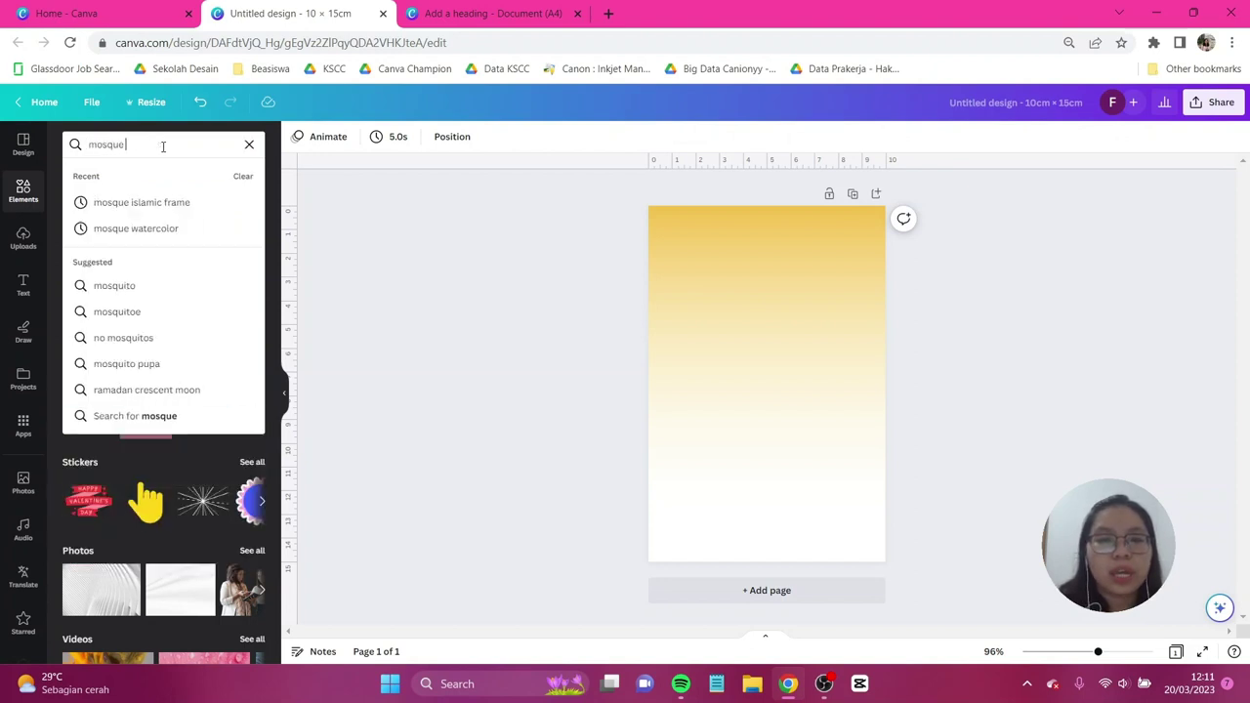
text( islamic frame)
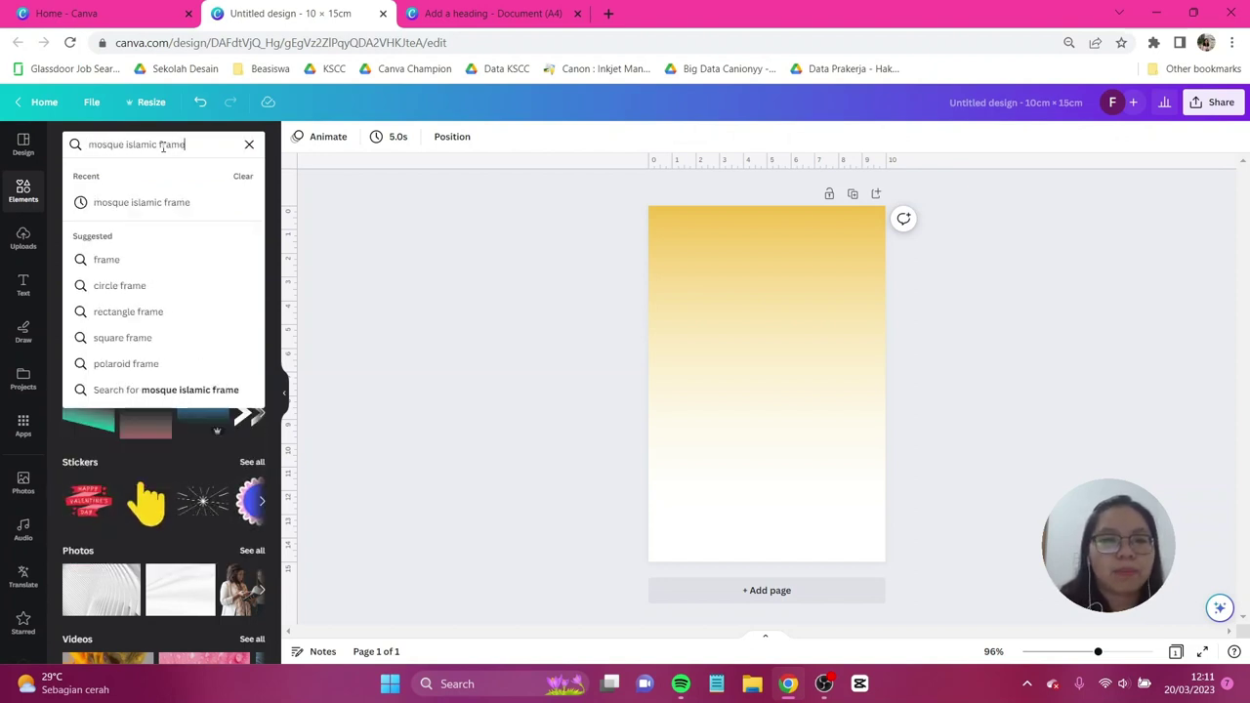
key(Return)
click(110, 175)
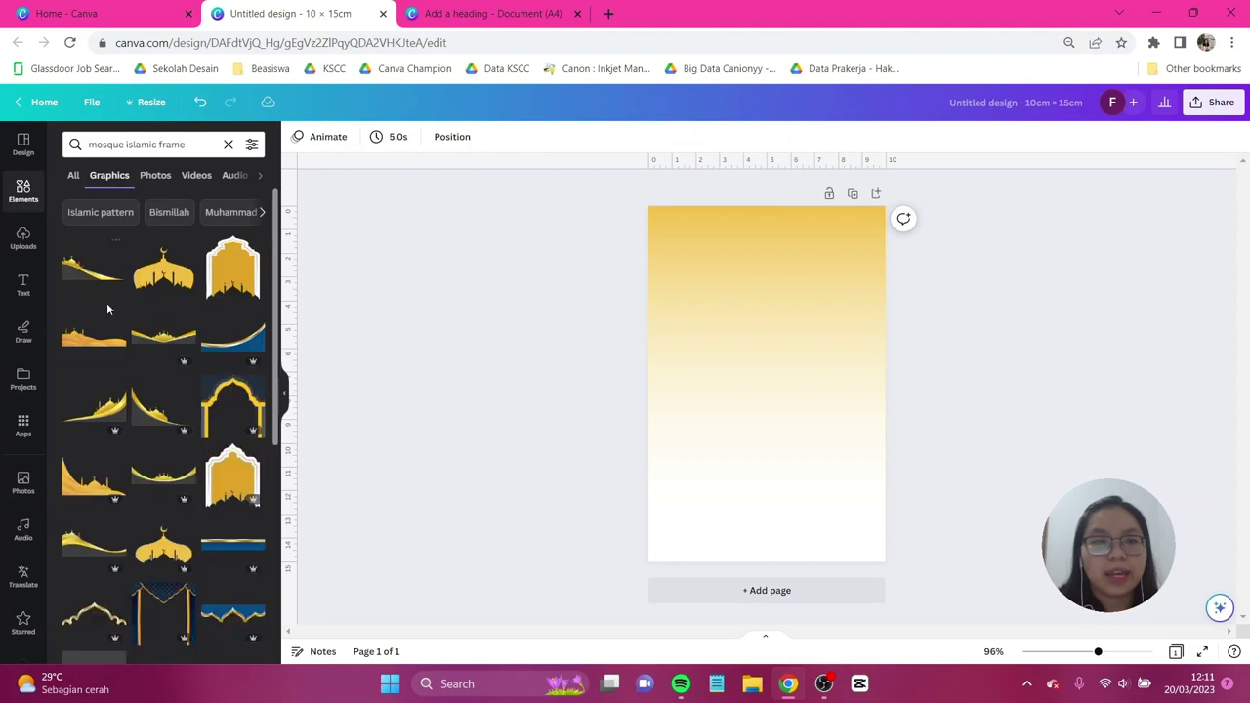
click(86, 335)
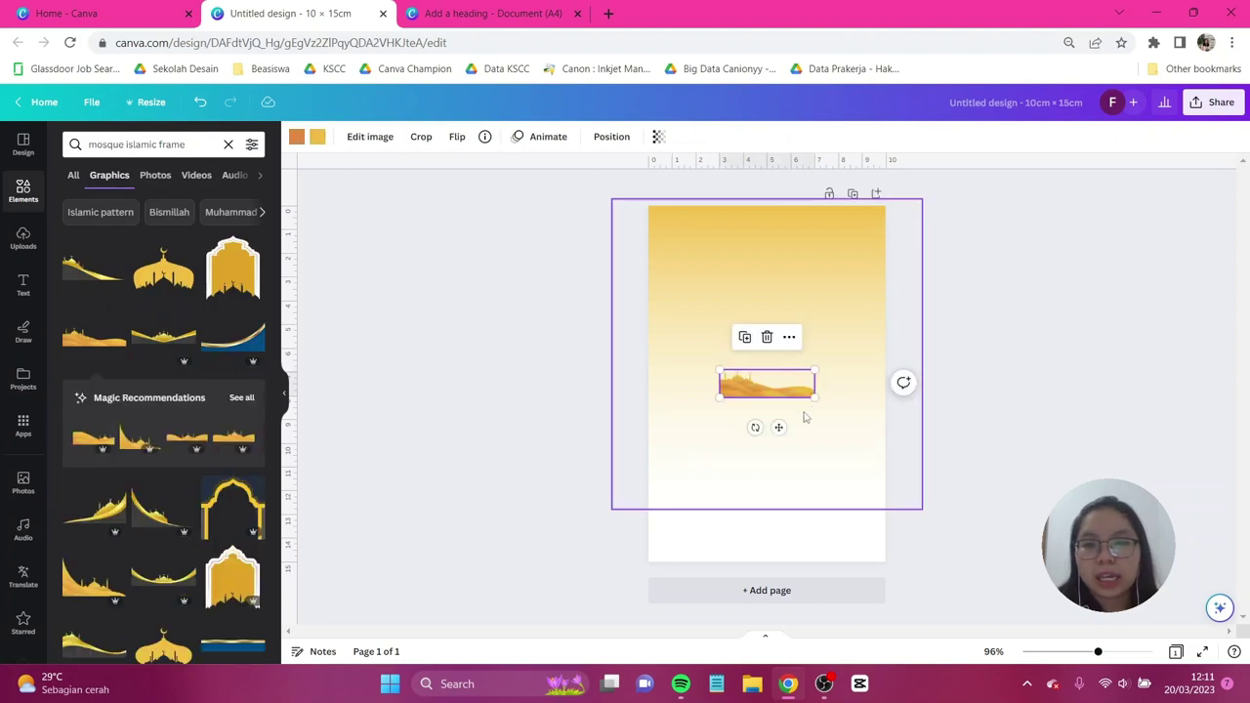
Enlarge the mosque graphic well beyond the page width and place it near the page bottom with the main dome centred.
drag(818, 408, 1202, 547)
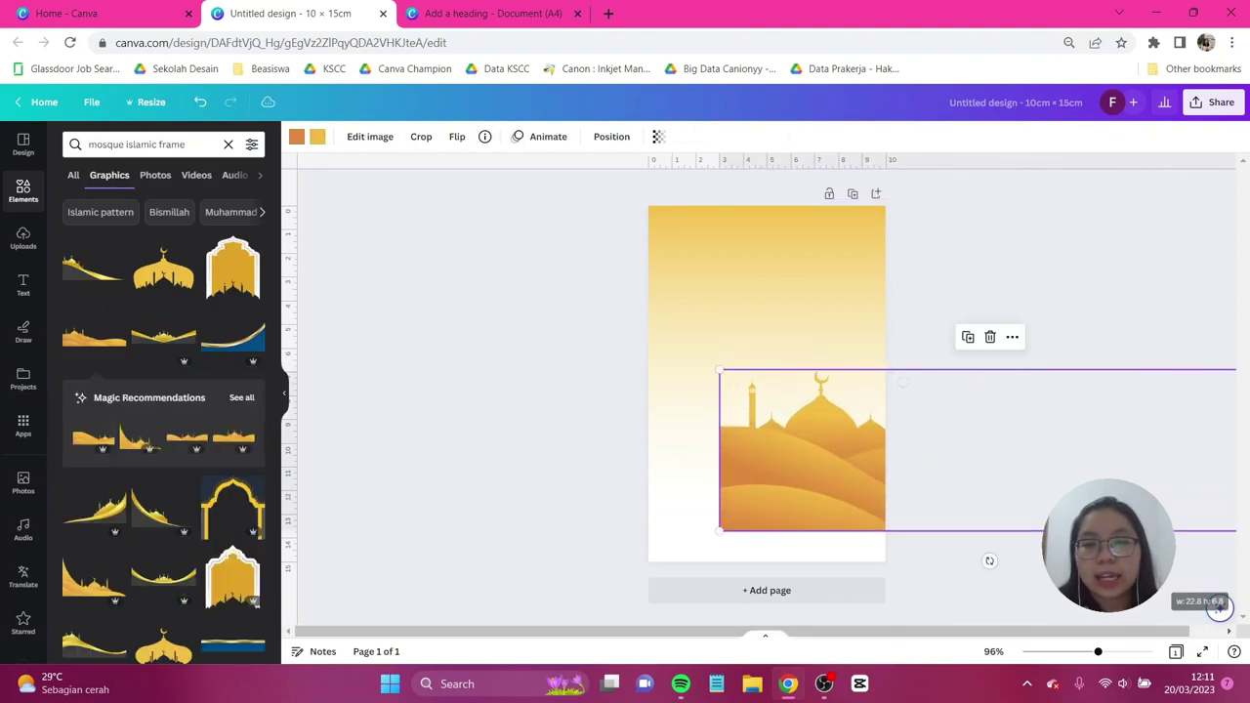
drag(800, 464, 756, 460)
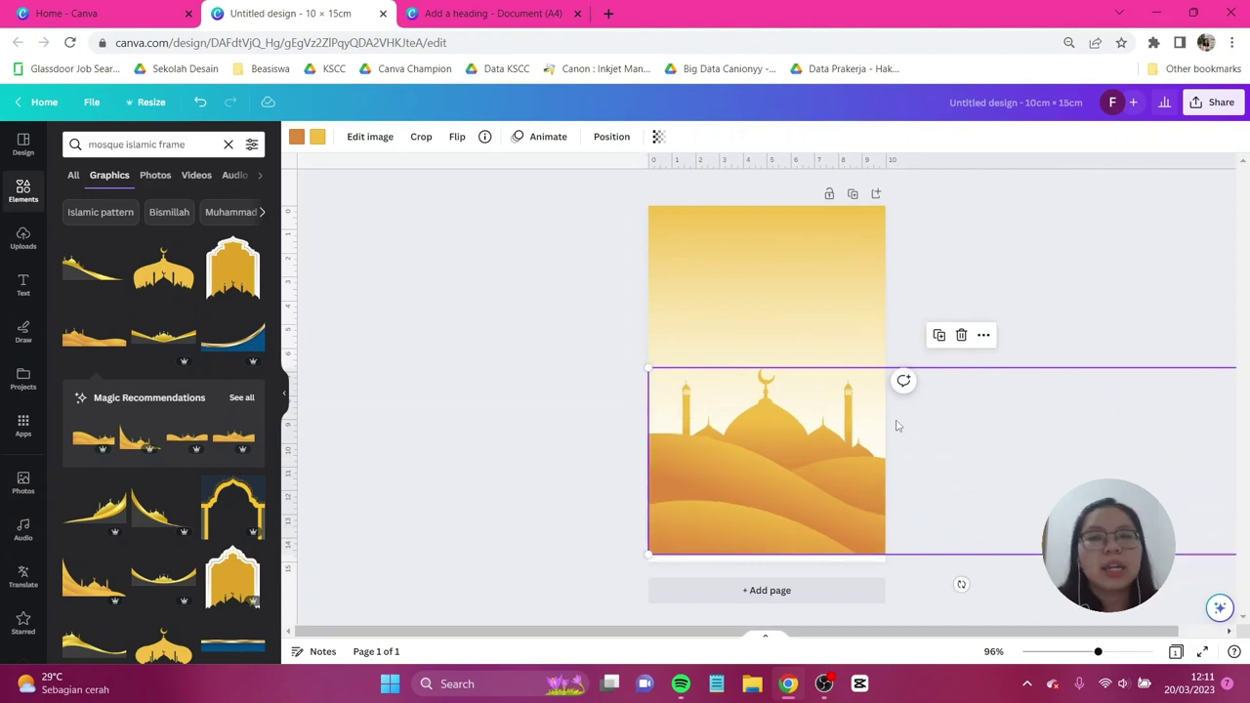
drag(849, 434, 815, 441)
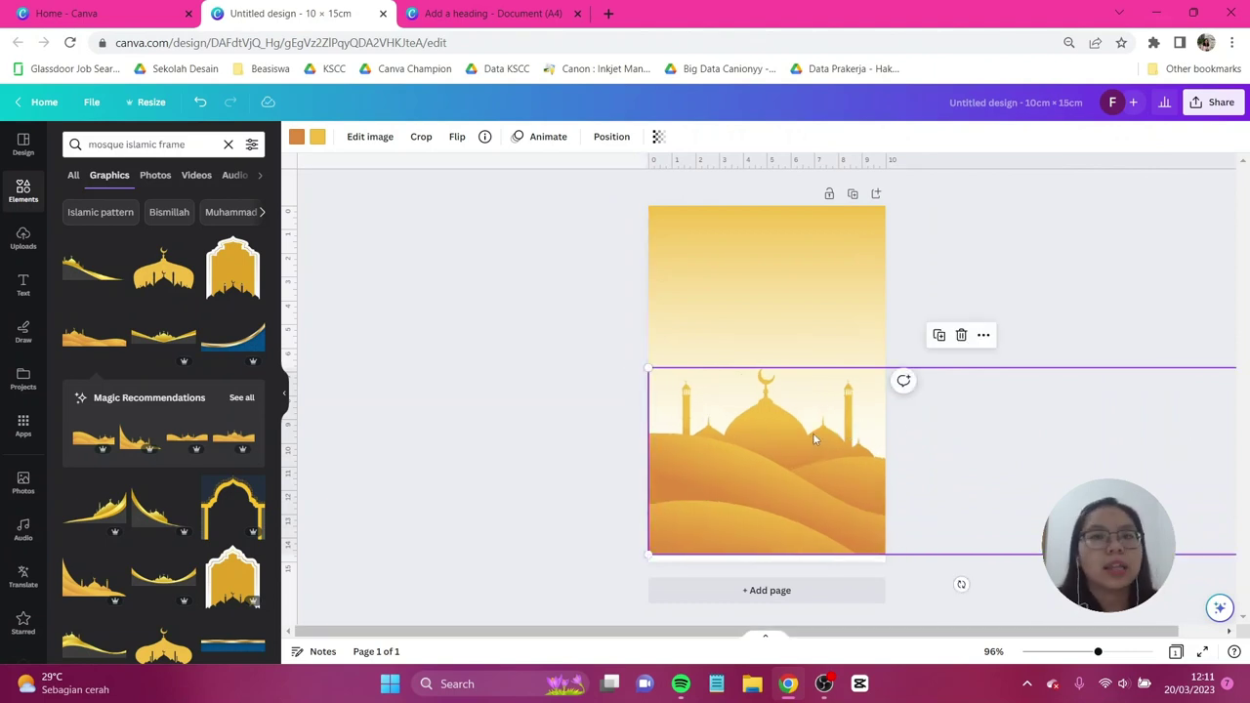
click(1025, 300)
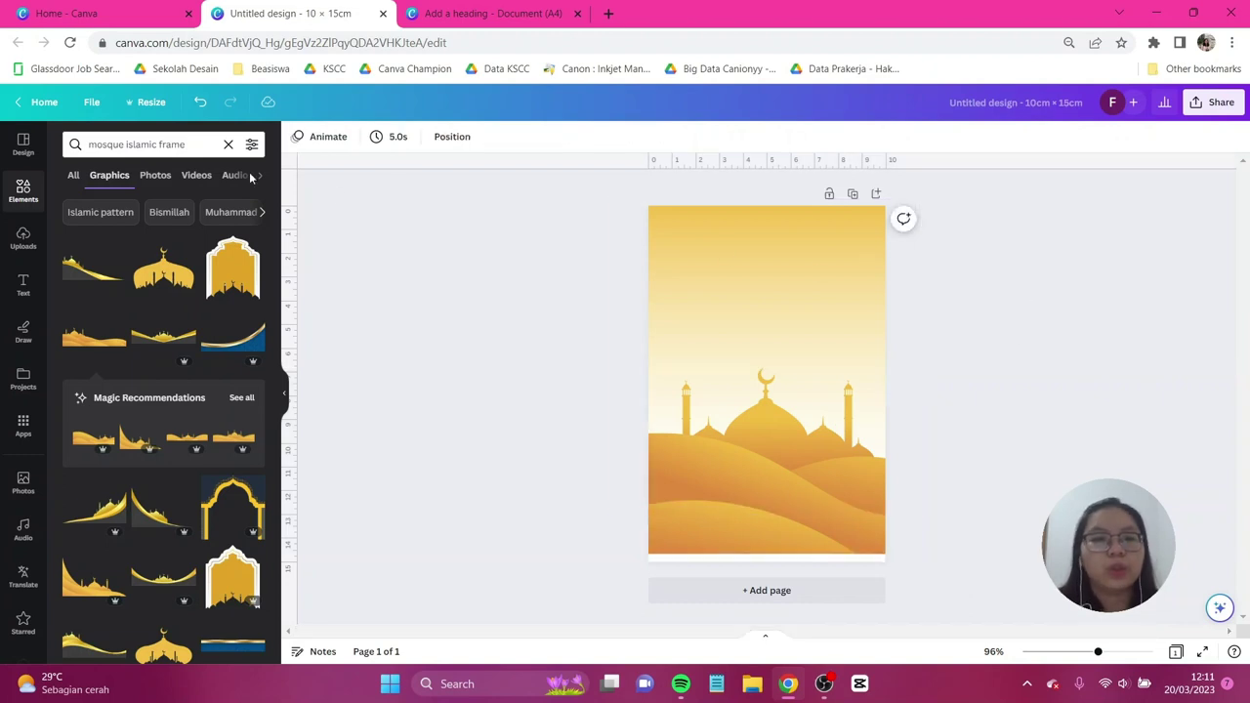
Search the elements for "vibrant builadble palm tree" and add the green coconut palm with the curved tan trunk.
click(147, 143)
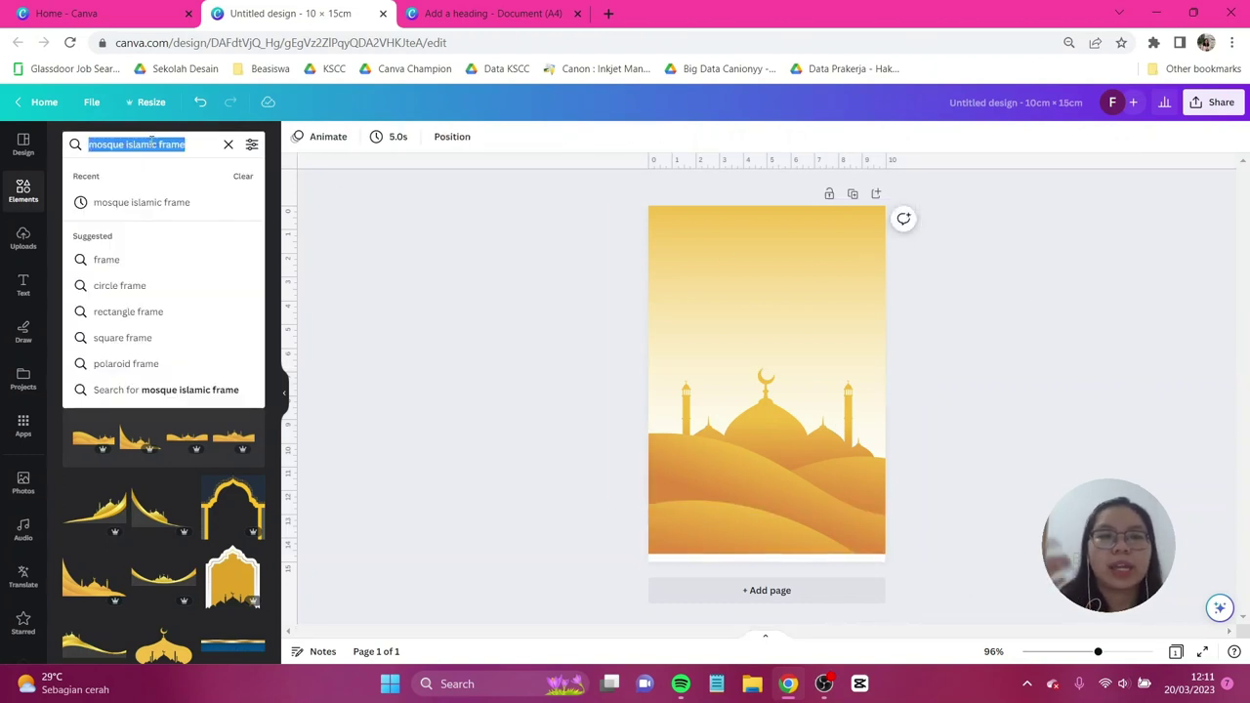
text(vibran)
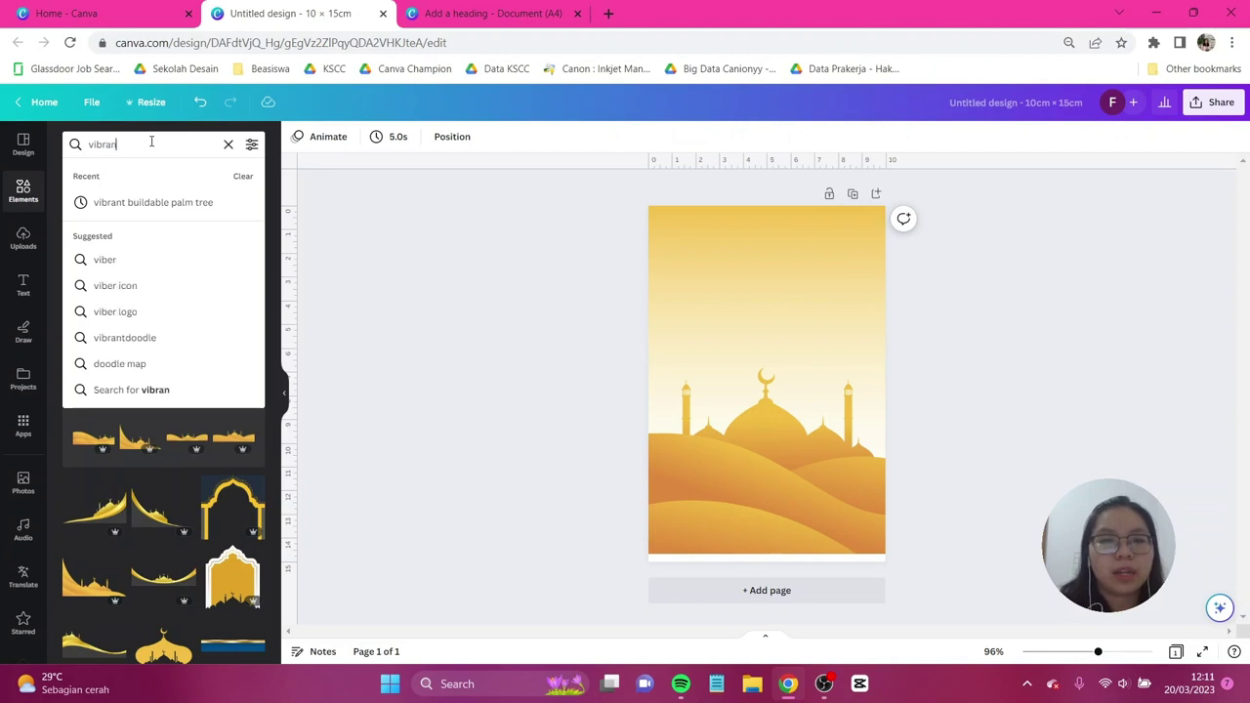
text(t builad)
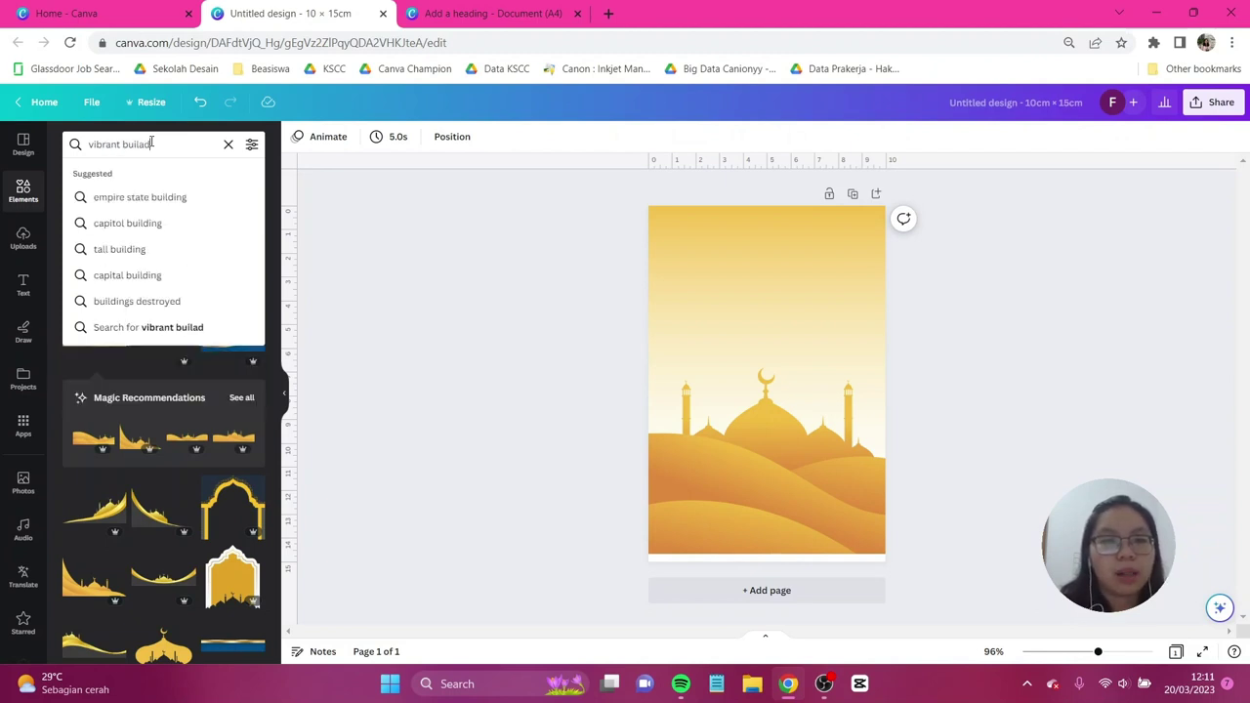
text(ble palm t)
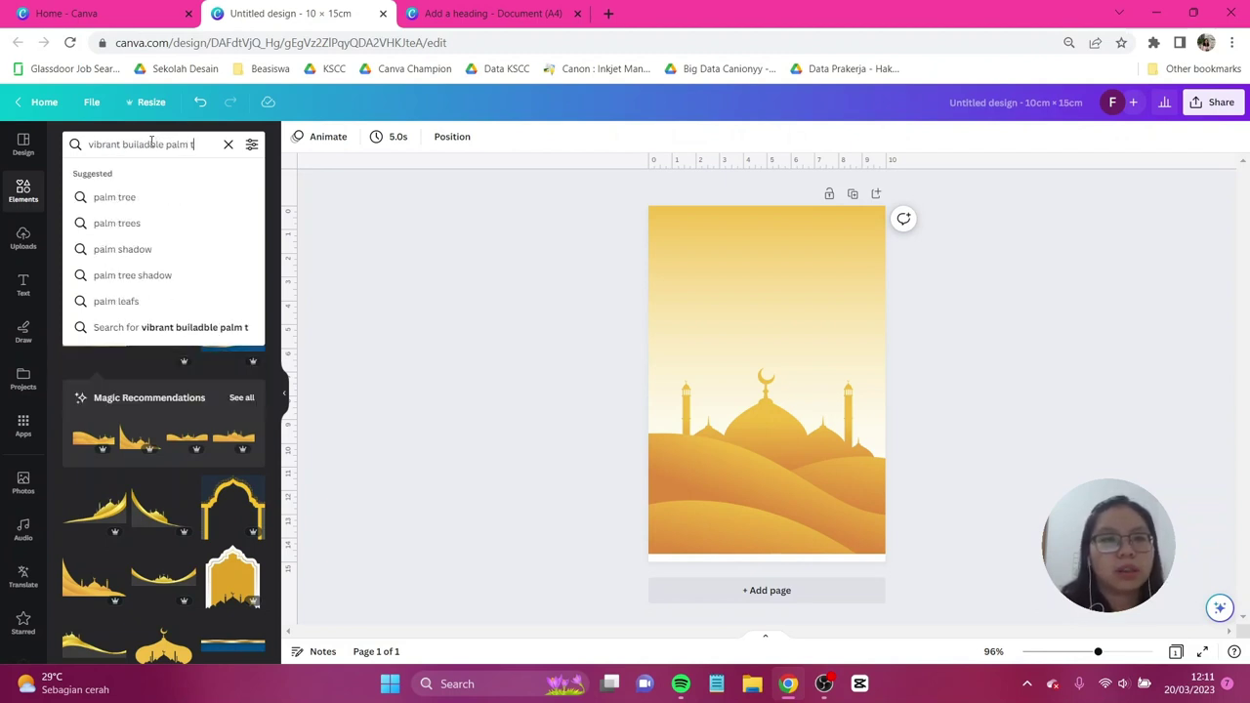
text(ree)
key(Return)
click(96, 272)
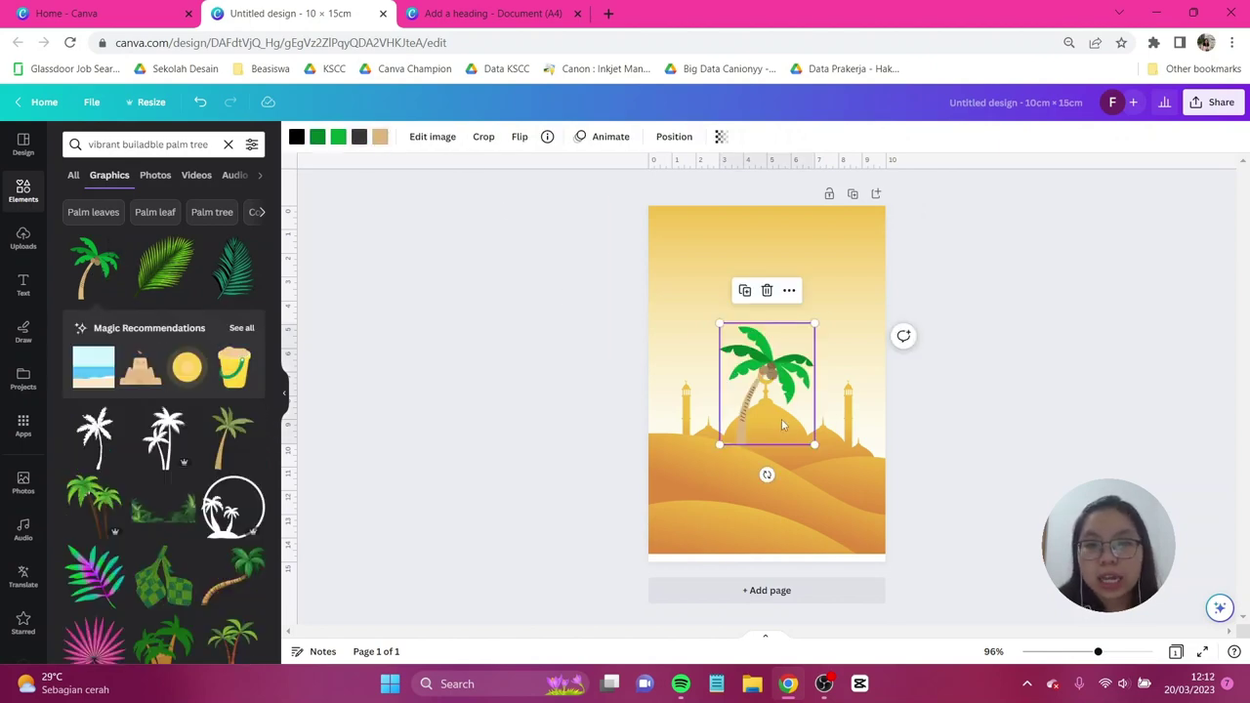
Enlarge the palm tree over the left part of the mosque scene and recolour its dark grey trunk stripes to #deb87e.
drag(721, 443, 739, 414)
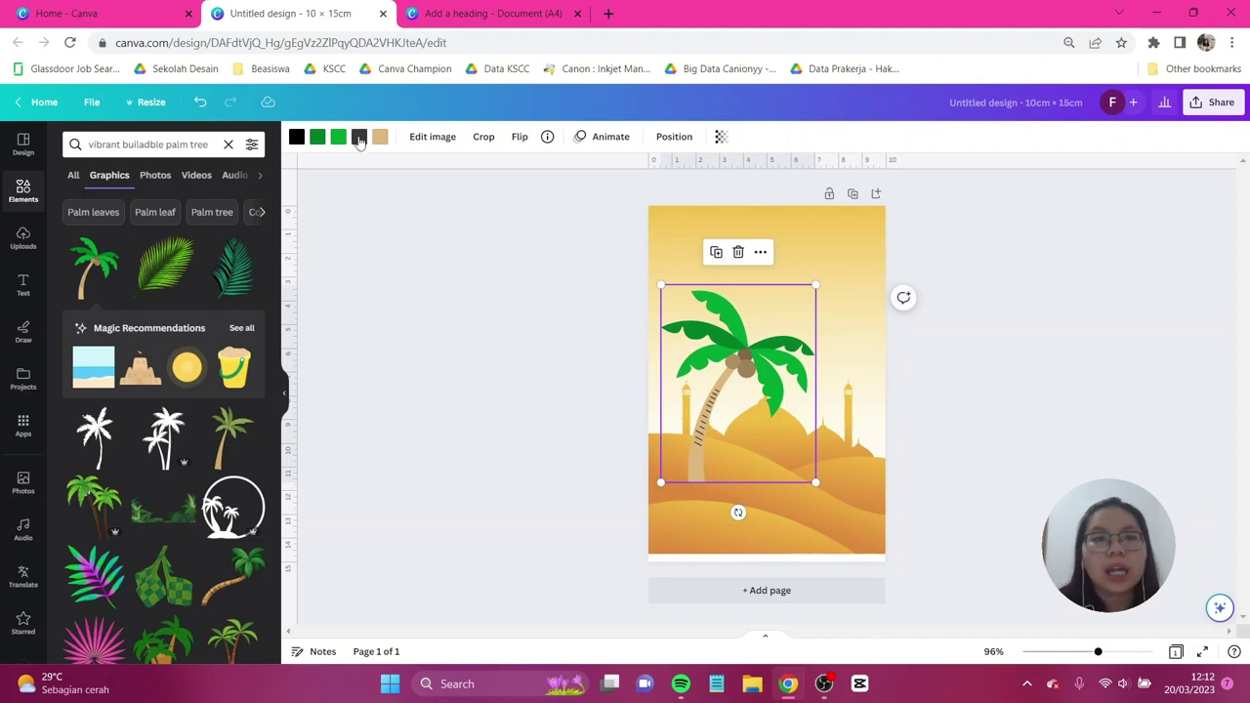
click(359, 138)
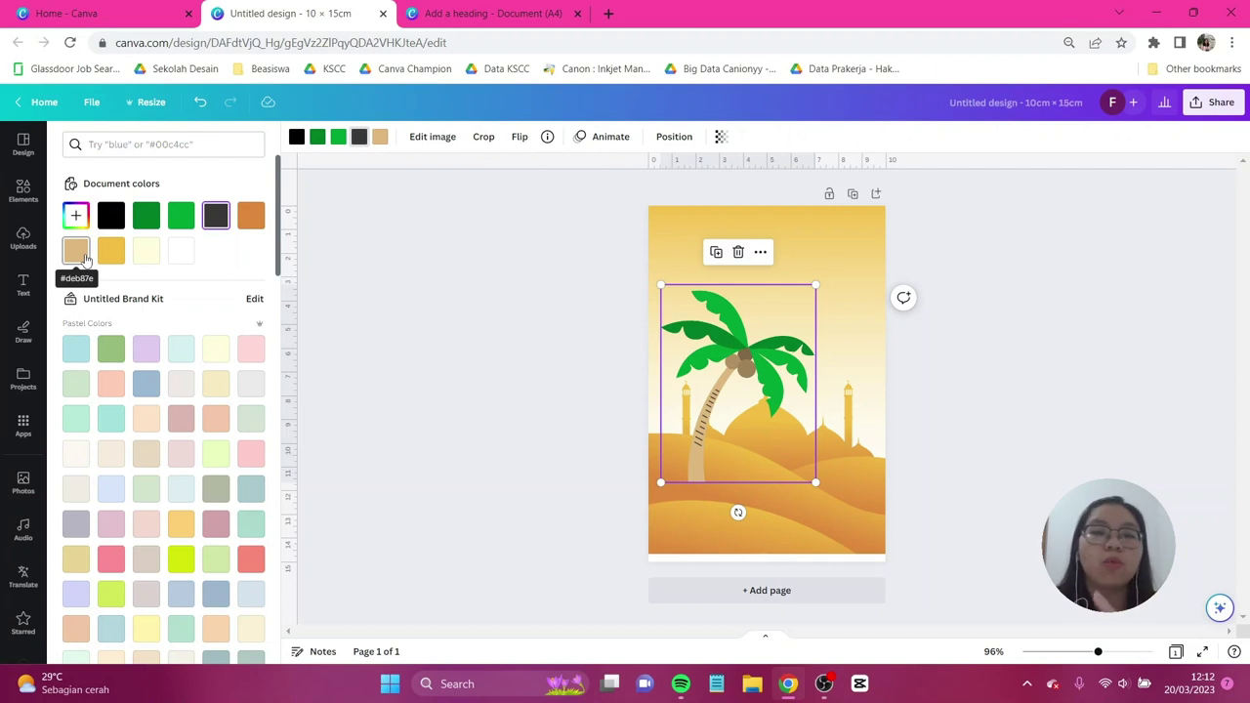
click(78, 252)
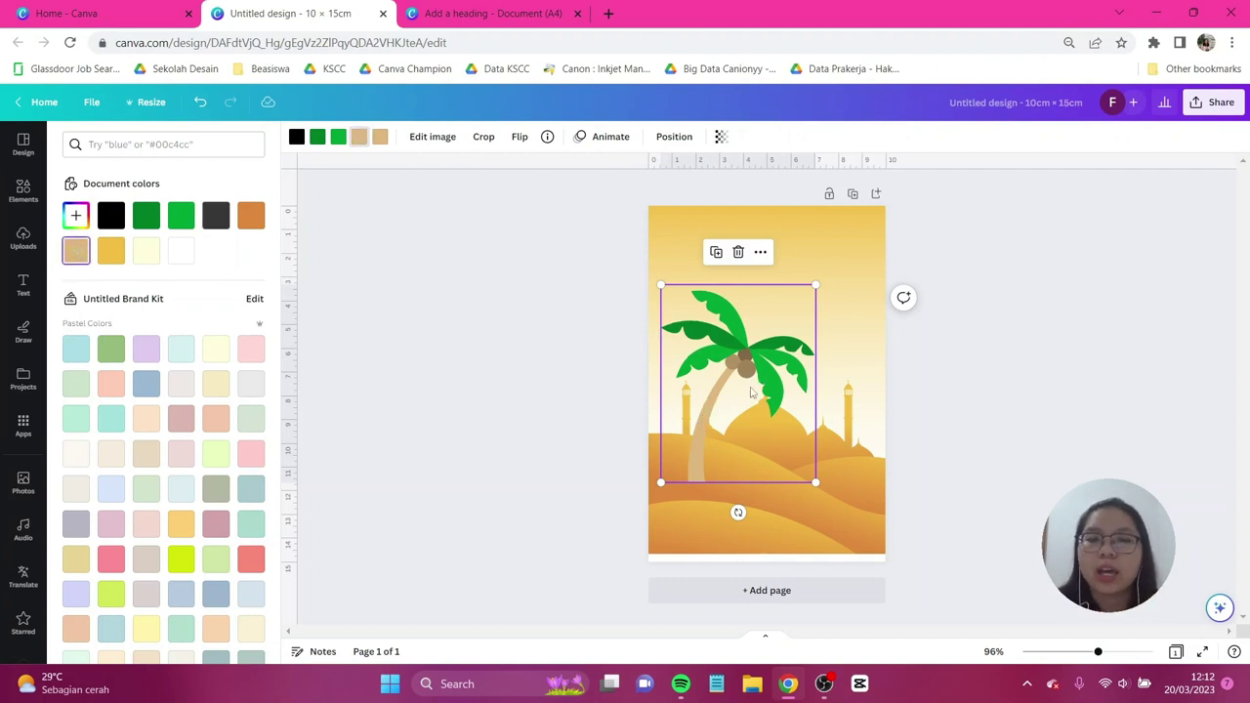
Shrink the palm tree to about 5.2 × 6.6 cm at the page's left edge and send it behind the mosque and dunes.
drag(687, 356, 657, 334)
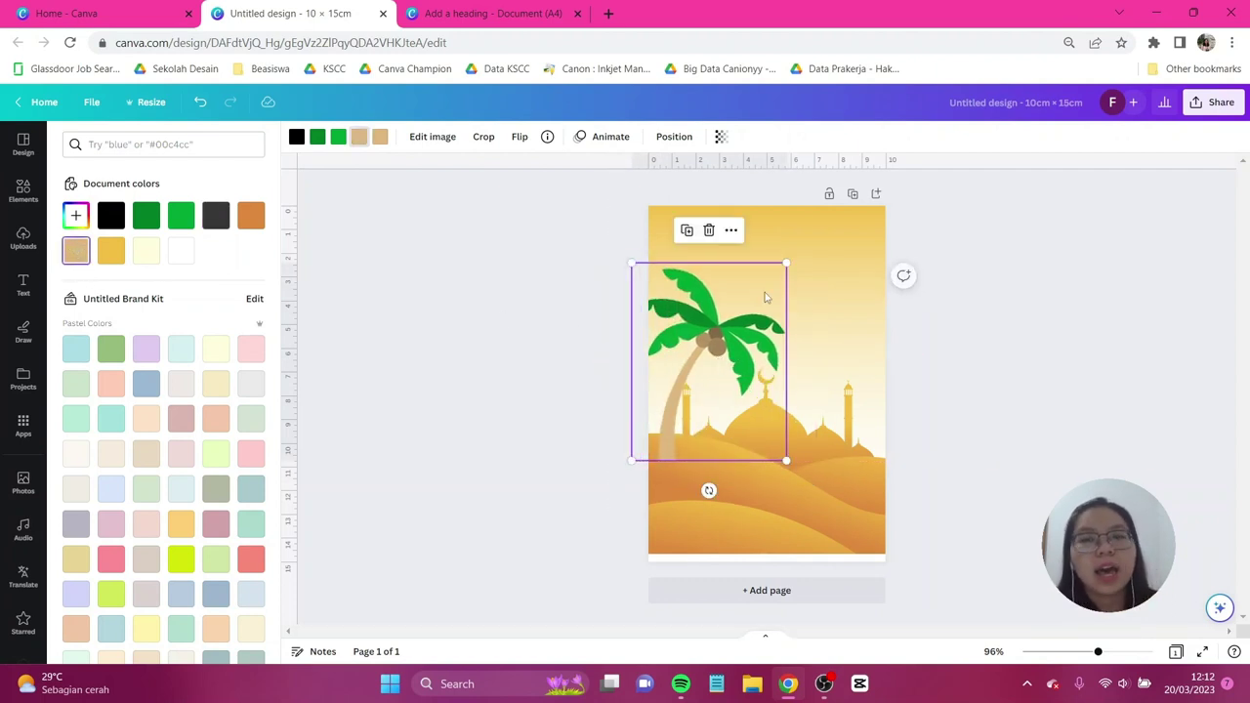
drag(788, 263, 753, 301)
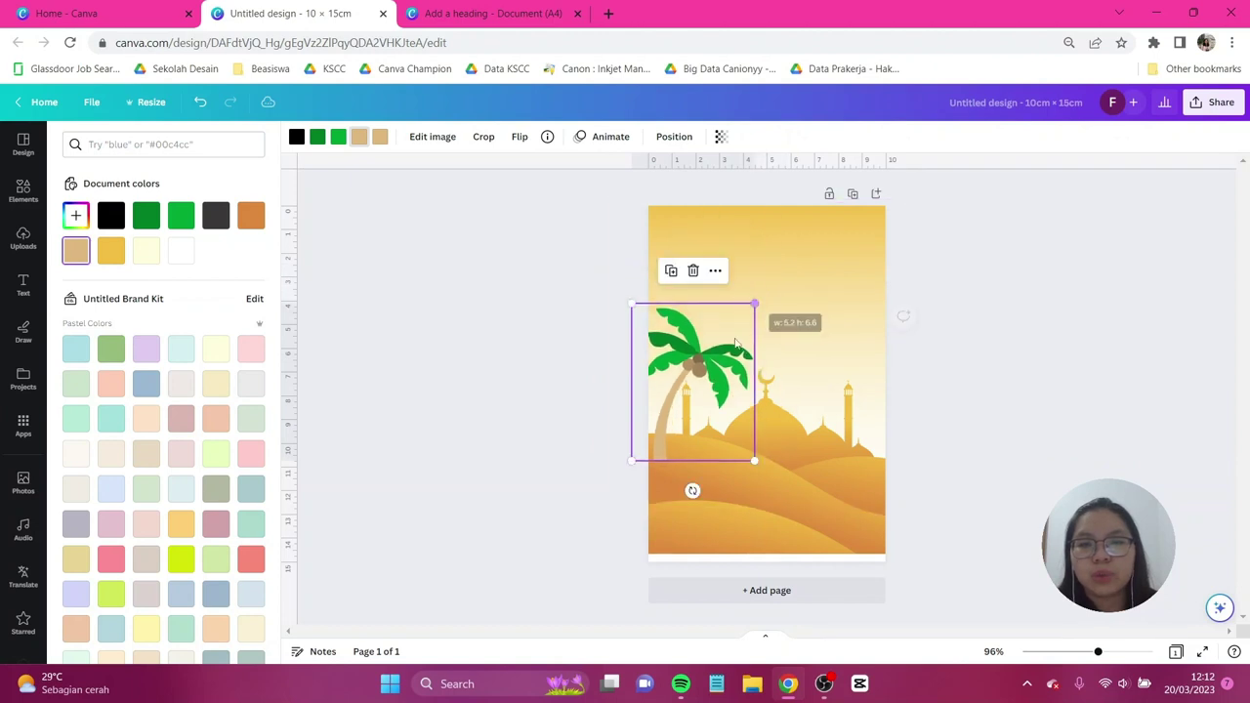
mouse_move(724, 360)
mouse_down()
mouse_move(716, 346)
mouse_move(711, 356)
mouse_up()
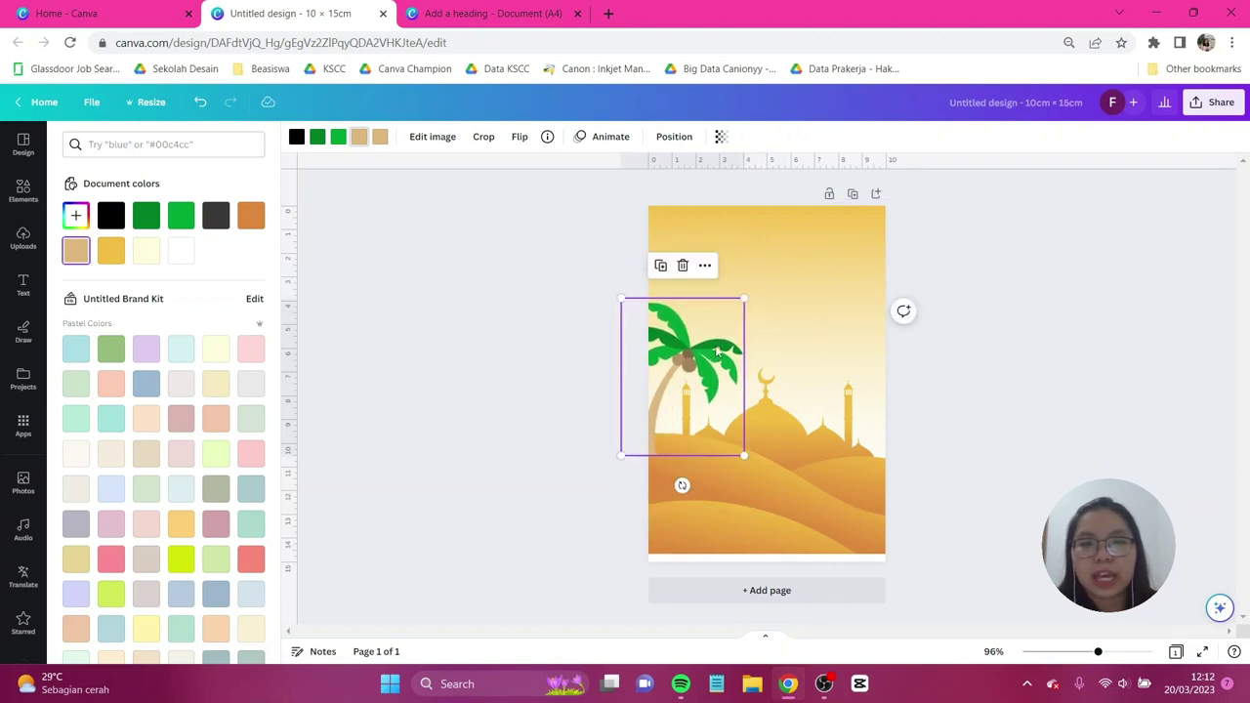
click(675, 137)
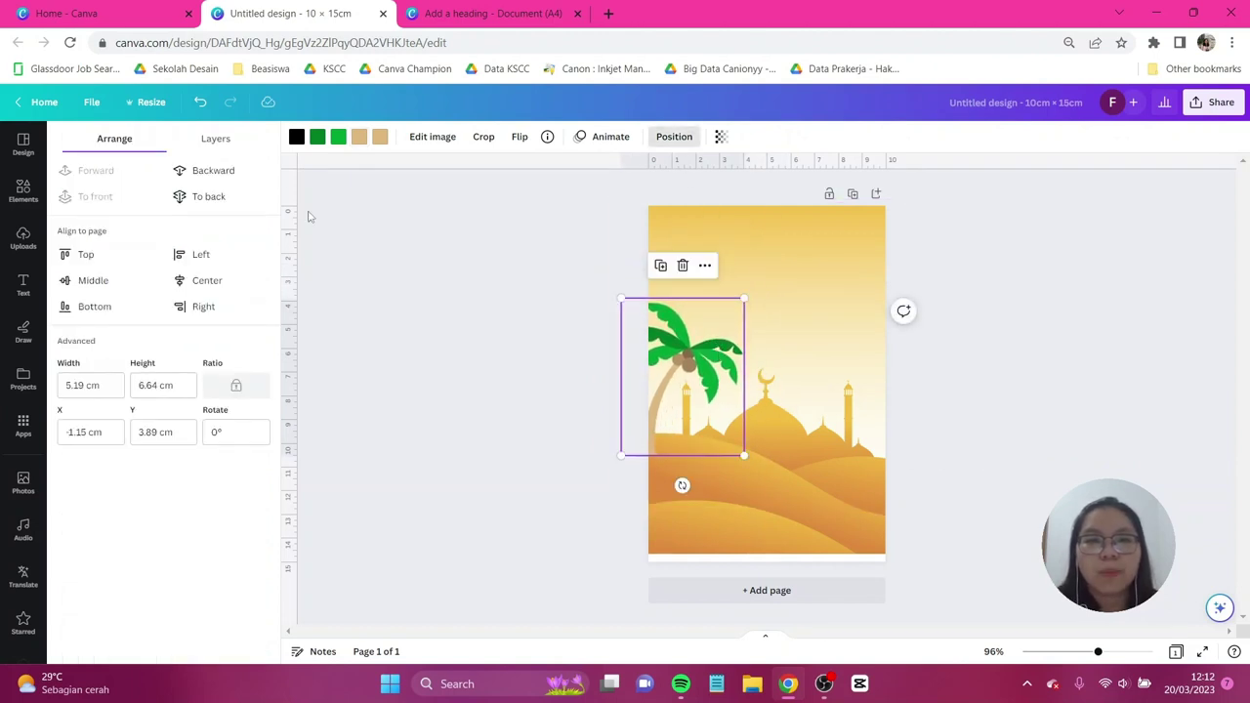
click(234, 175)
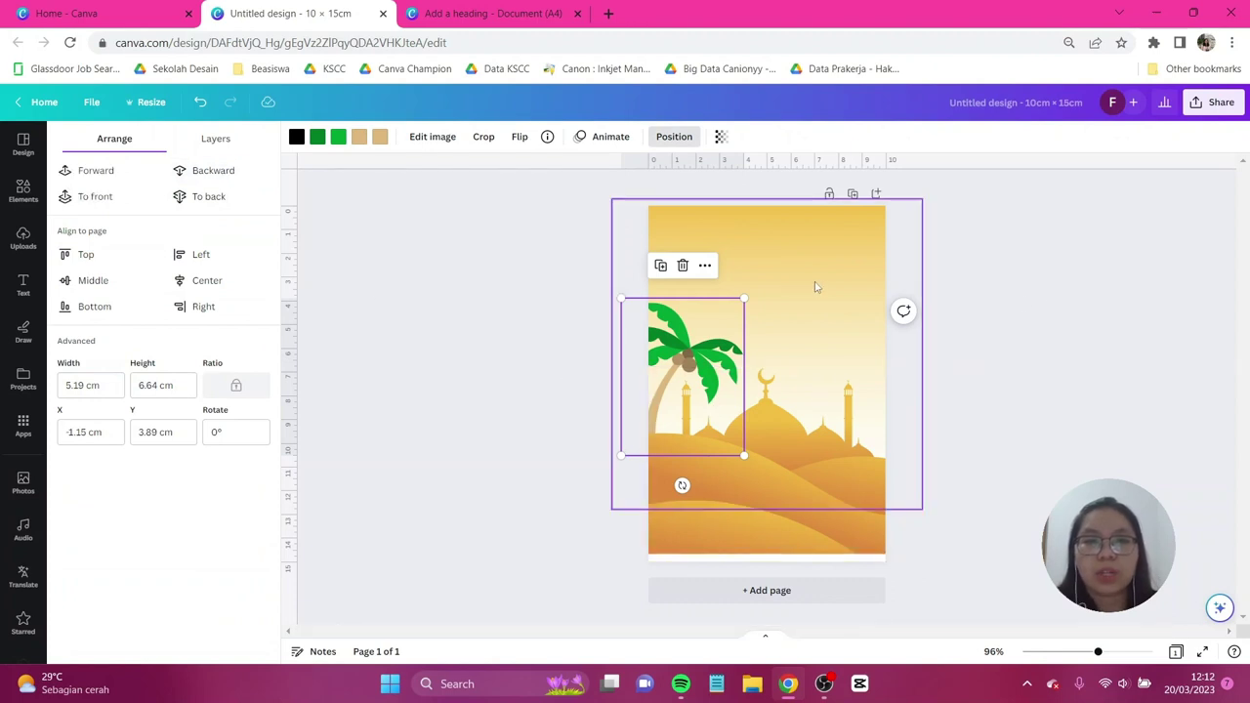
Duplicate the palm tree, flip the copy horizontally and place it at the page's right edge.
key(ctrl+d)
drag(686, 358, 809, 354)
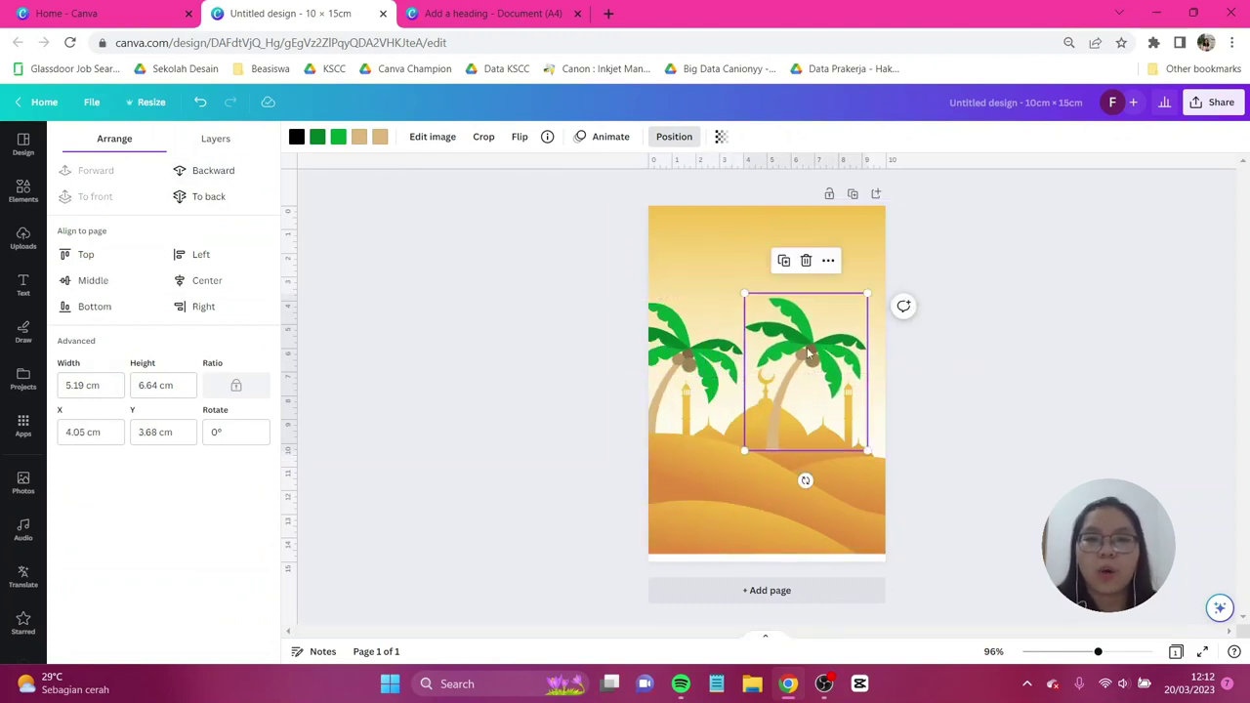
click(521, 136)
click(585, 174)
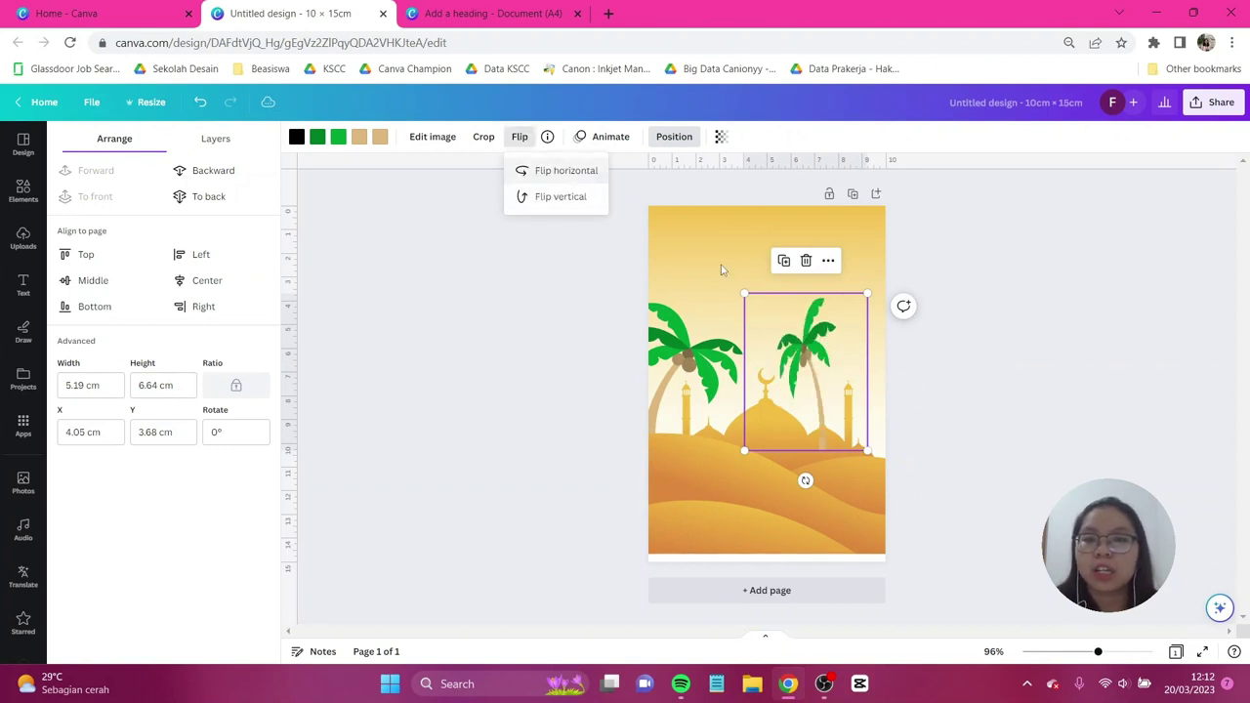
drag(830, 364, 880, 362)
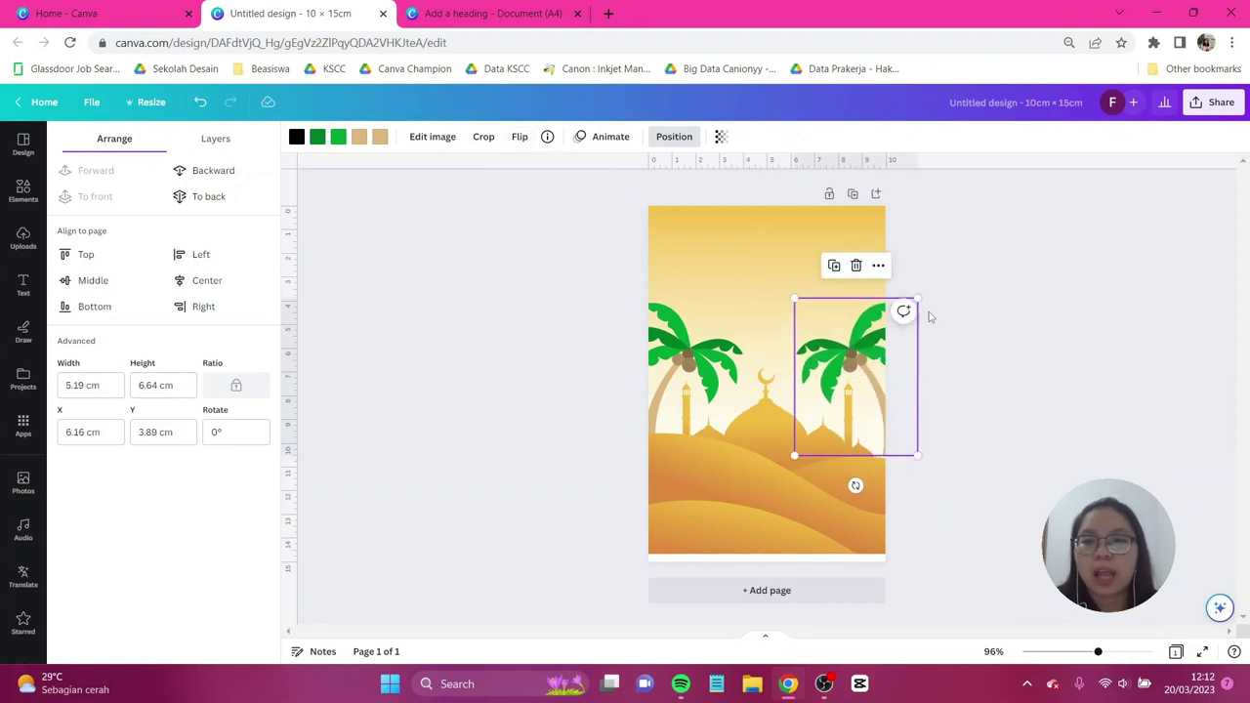
Shrink the right palm to about 4.3 × 5.5 cm, tilt it about 18.5° and send it behind the mosque scene.
drag(917, 299, 896, 329)
drag(862, 372, 873, 358)
drag(857, 469, 823, 474)
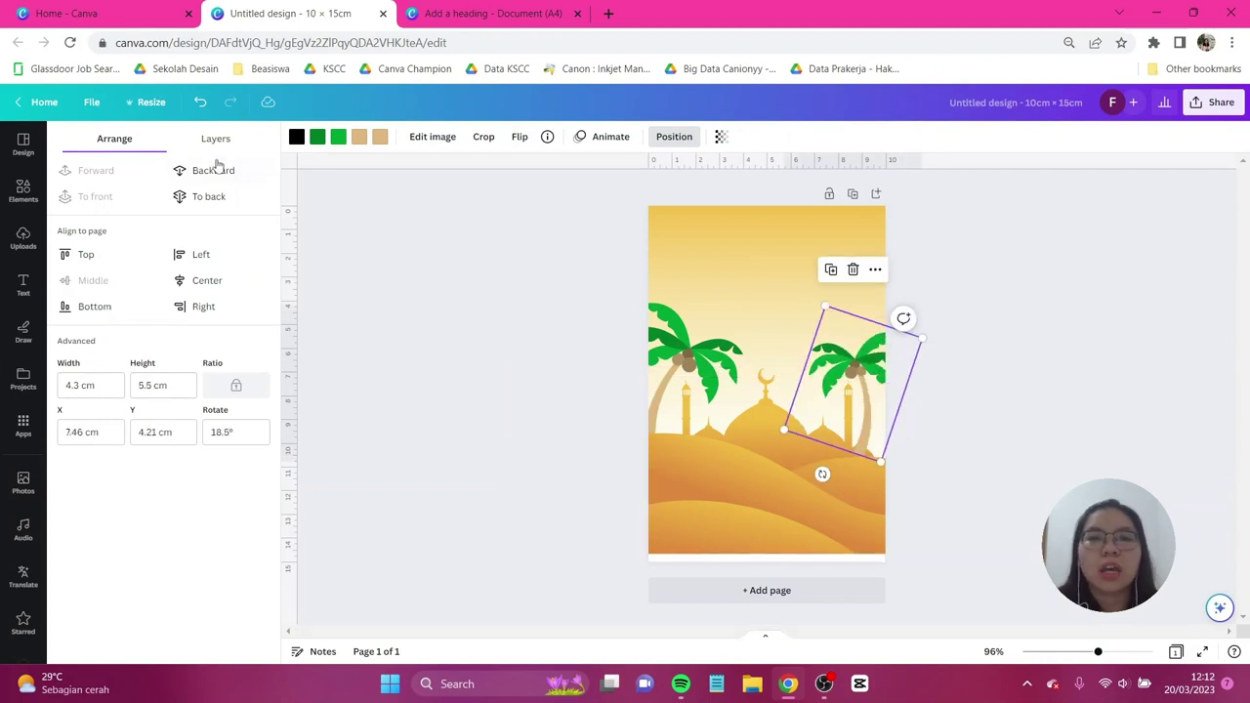
click(216, 181)
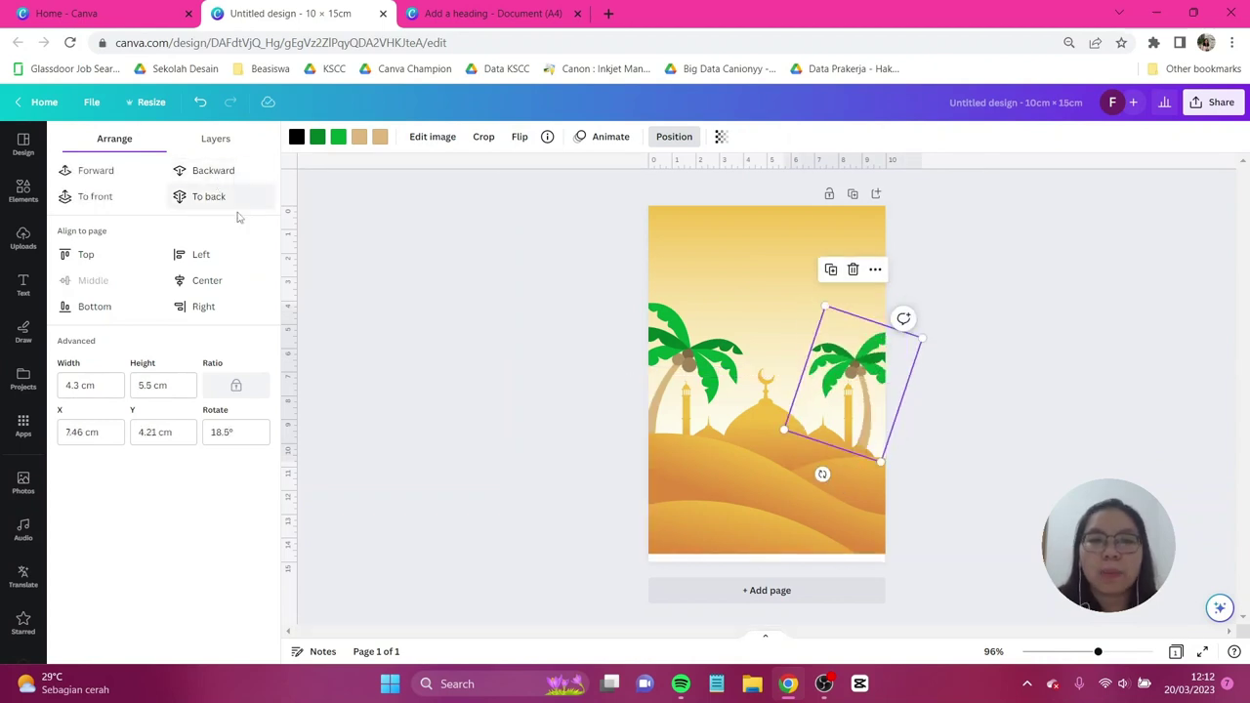
click(1052, 457)
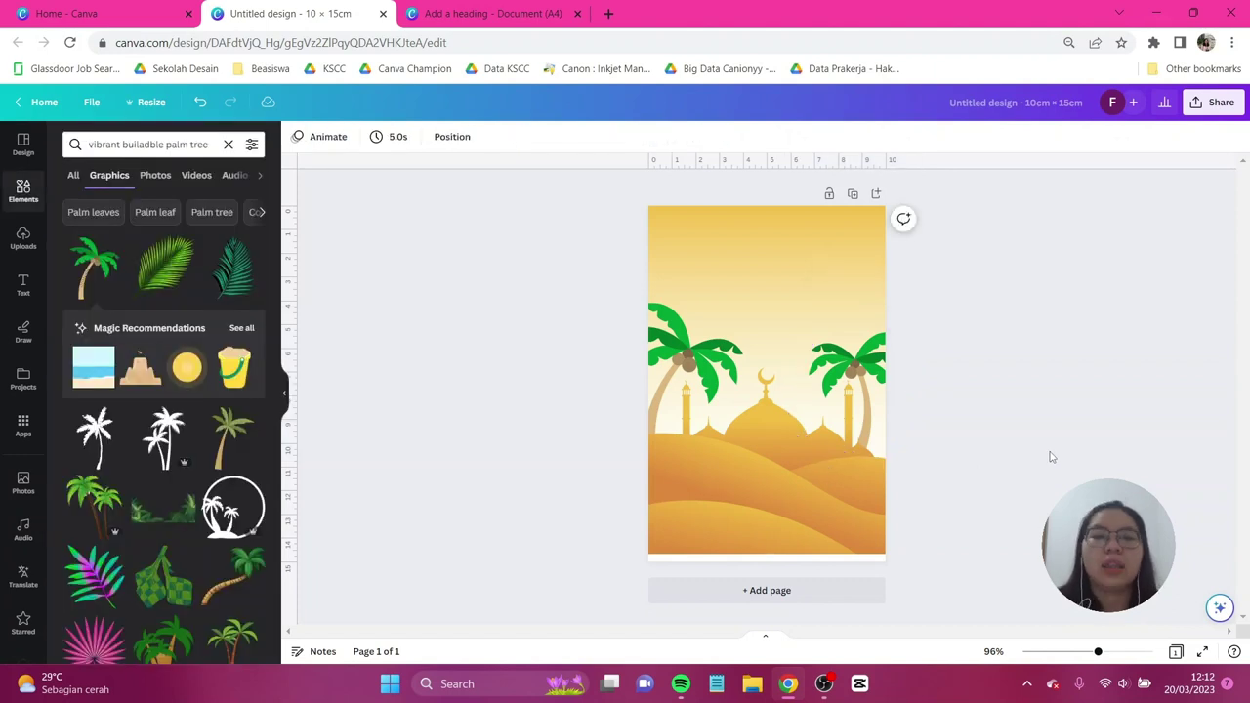
Search the graphics elements for "bushes grass" and add the rounded two-tone green bush to the page.
click(146, 144)
key(ctrl+a)
text(buse)
key(BackSpace)
text(shes grass)
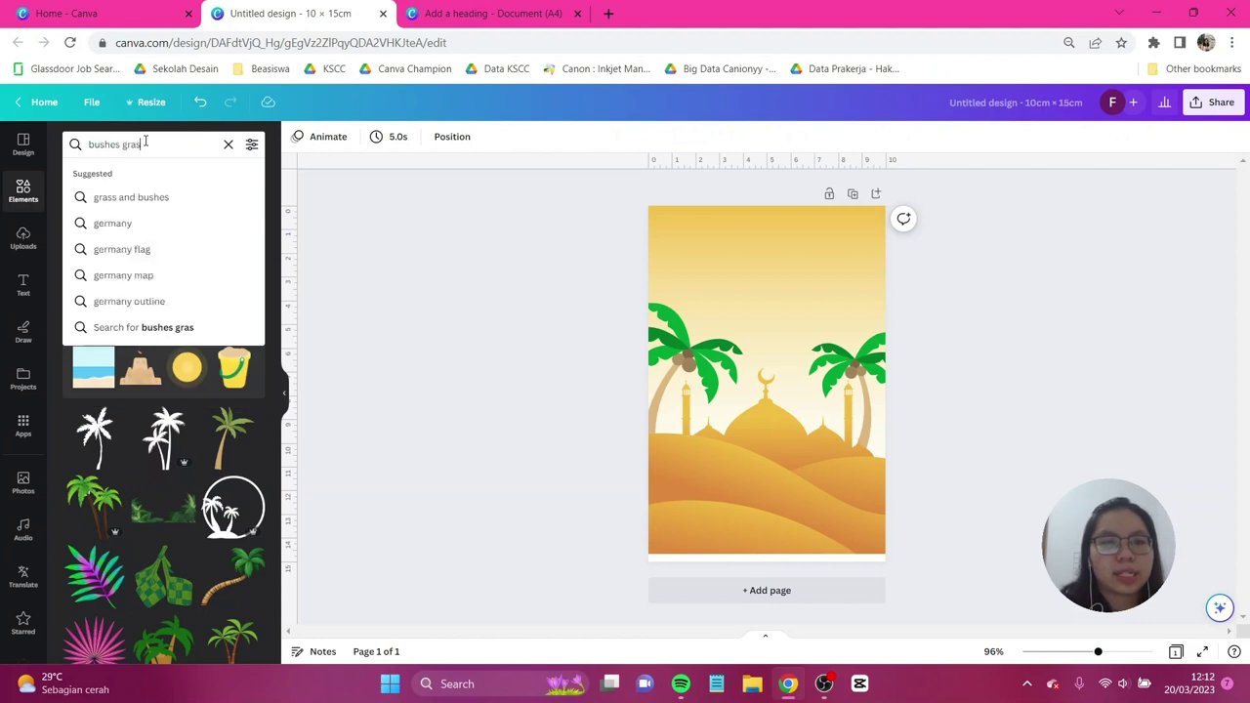
key(Return)
click(151, 271)
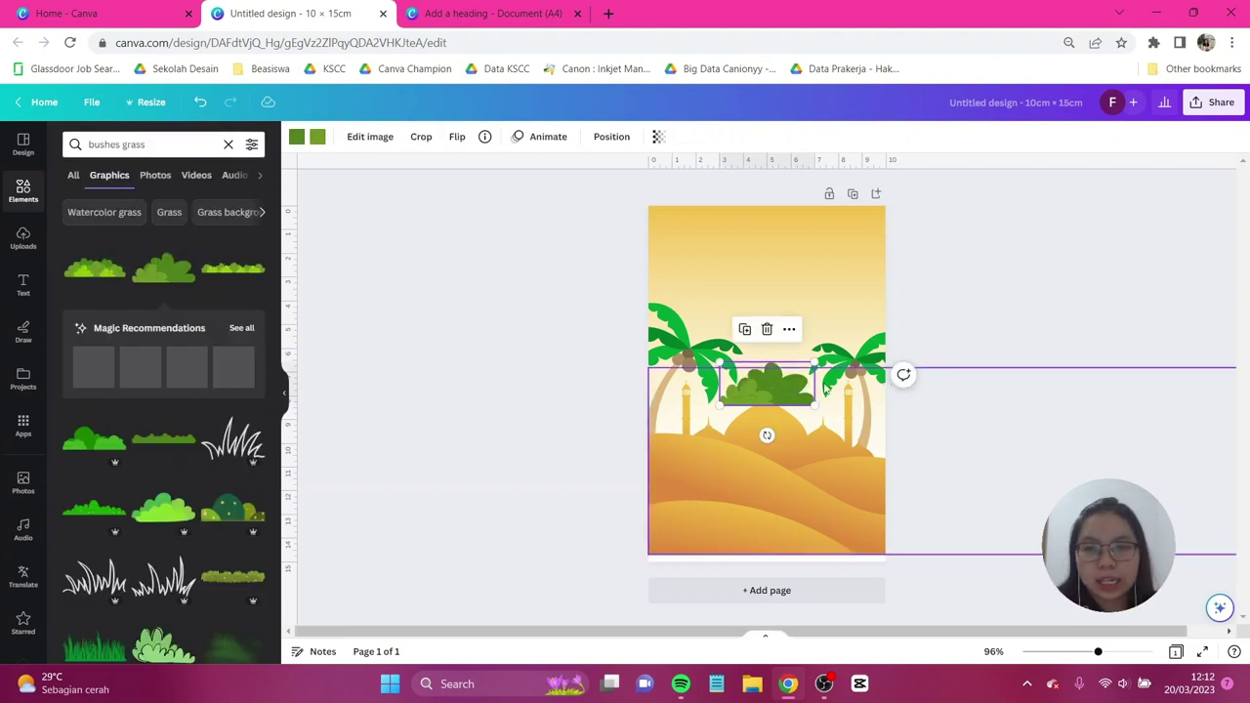
Enlarge the bush over the page's lower-left corner and recolour its dark green to #007d28 and its light green to the palm's brighter green.
drag(821, 410, 927, 461)
drag(821, 424, 715, 520)
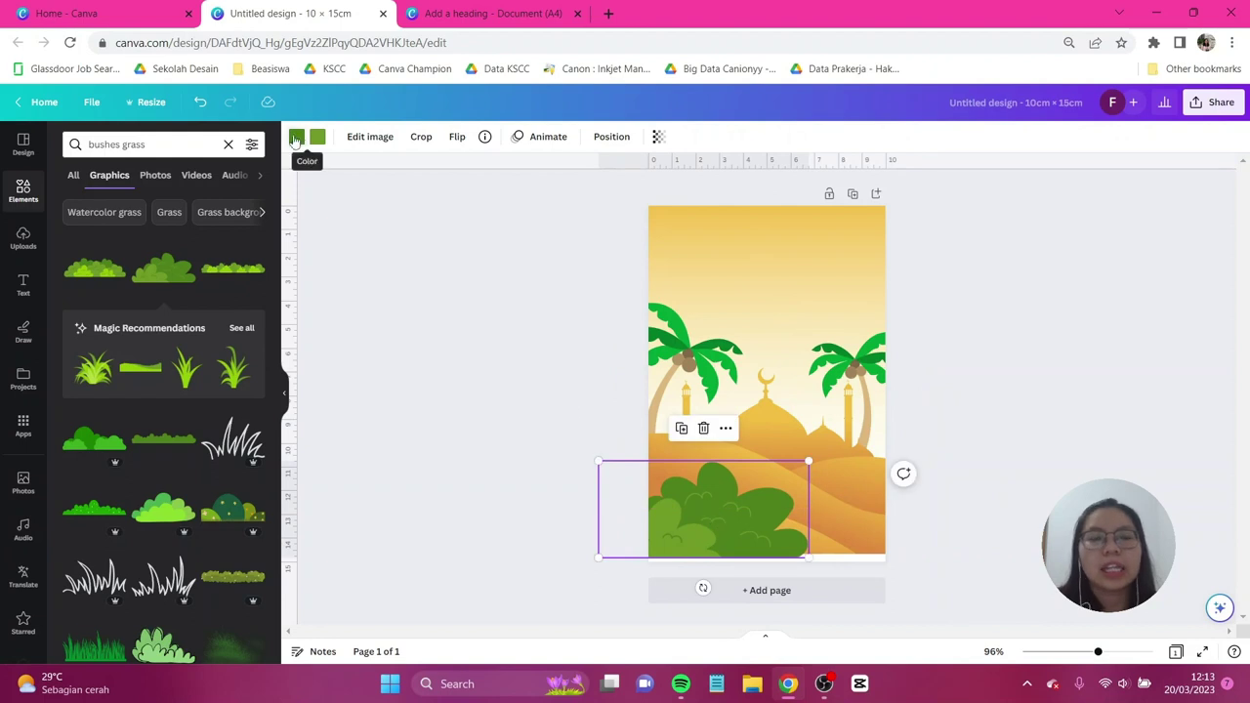
click(299, 137)
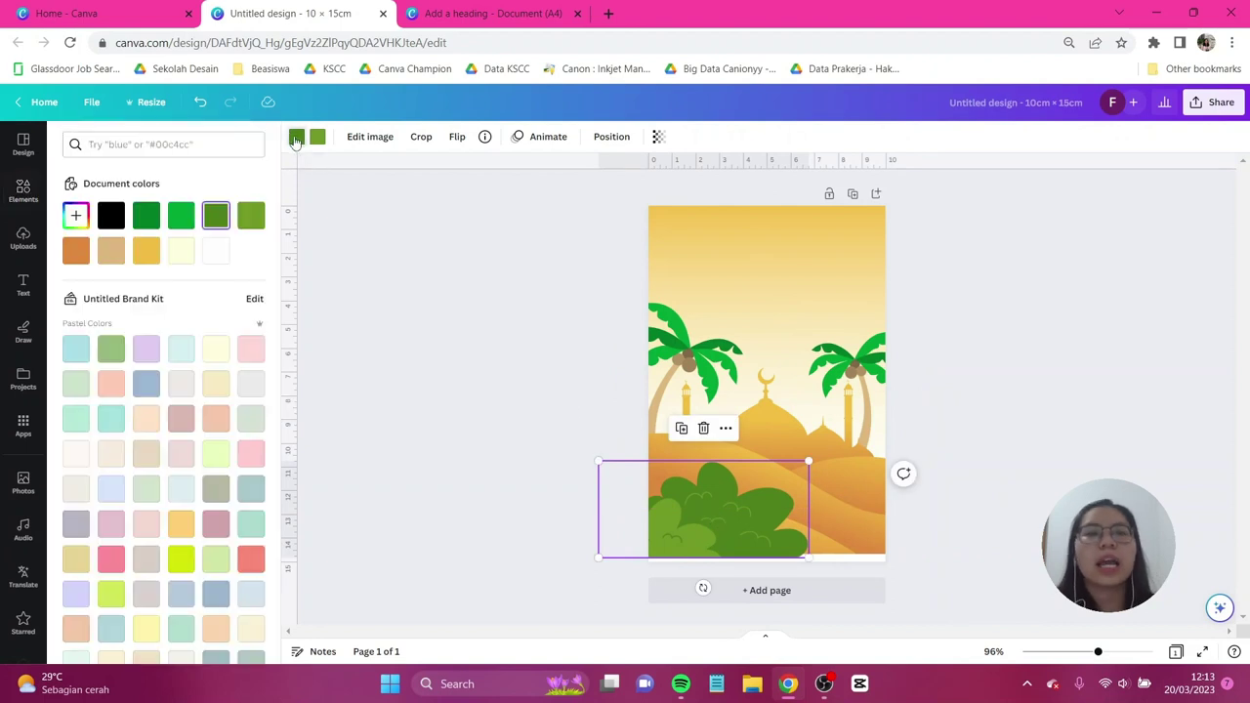
click(144, 221)
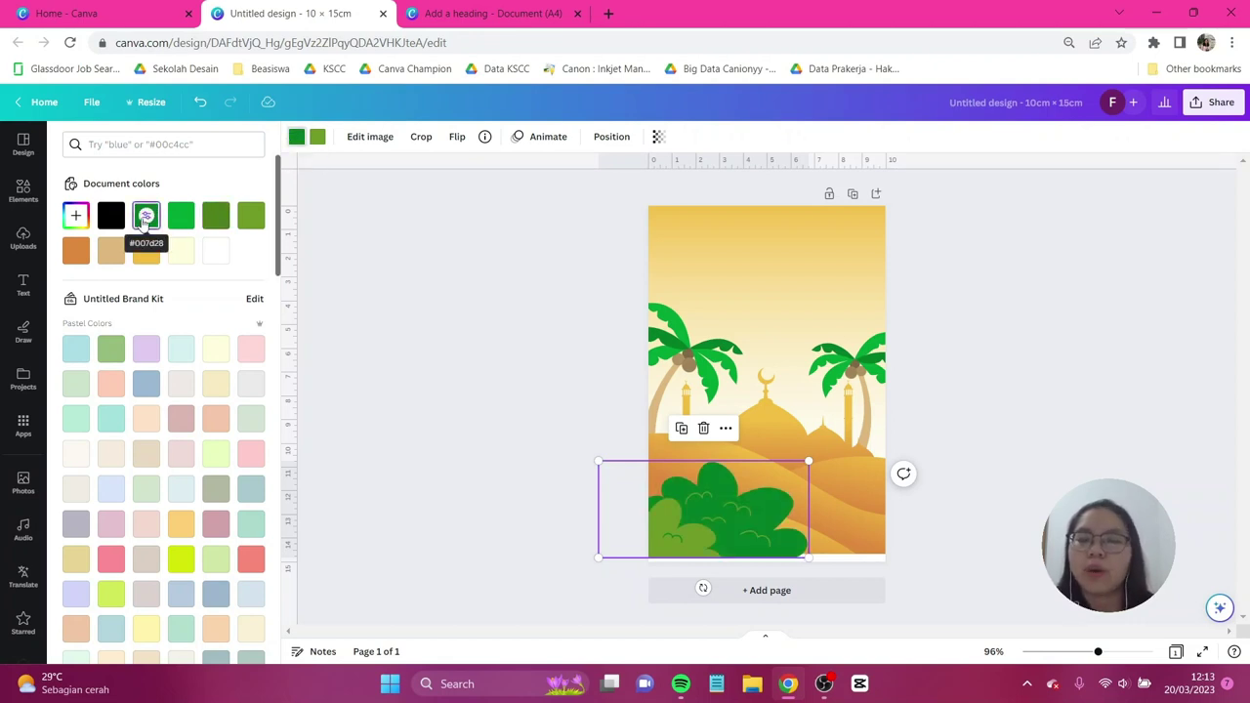
click(317, 137)
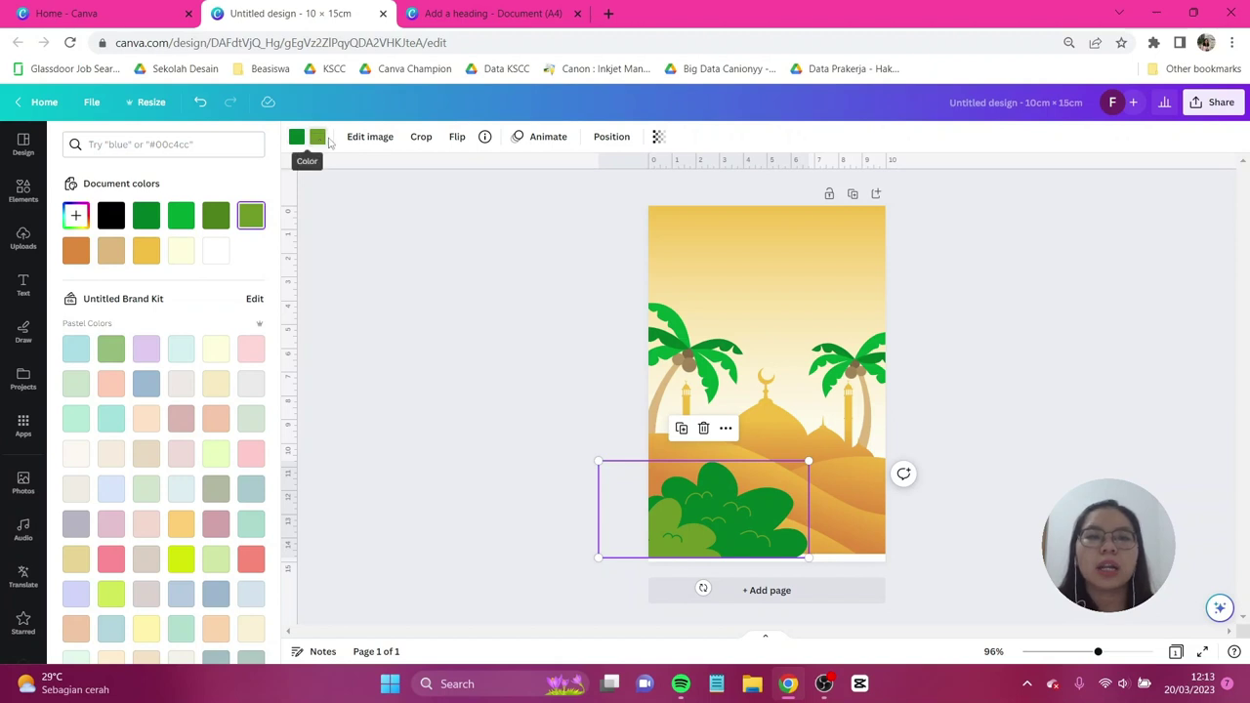
click(182, 224)
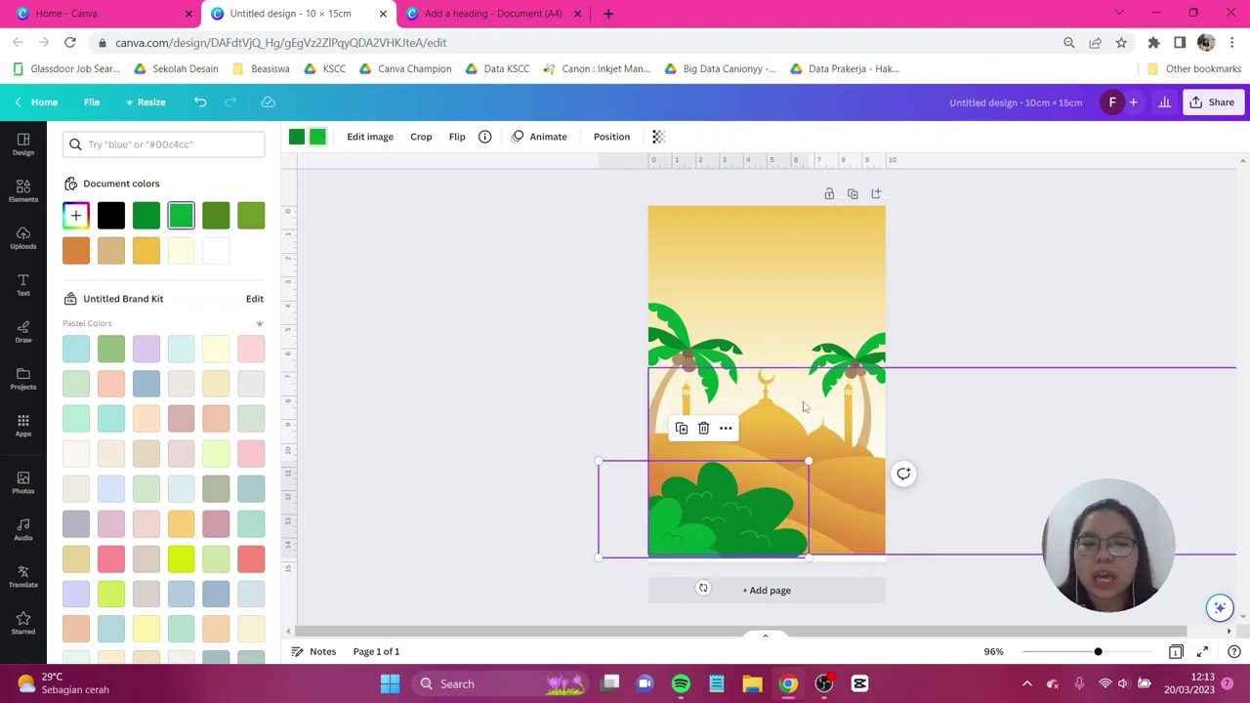
Place a copy of the recoloured bush over the page's lower-right corner.
drag(745, 515, 912, 504)
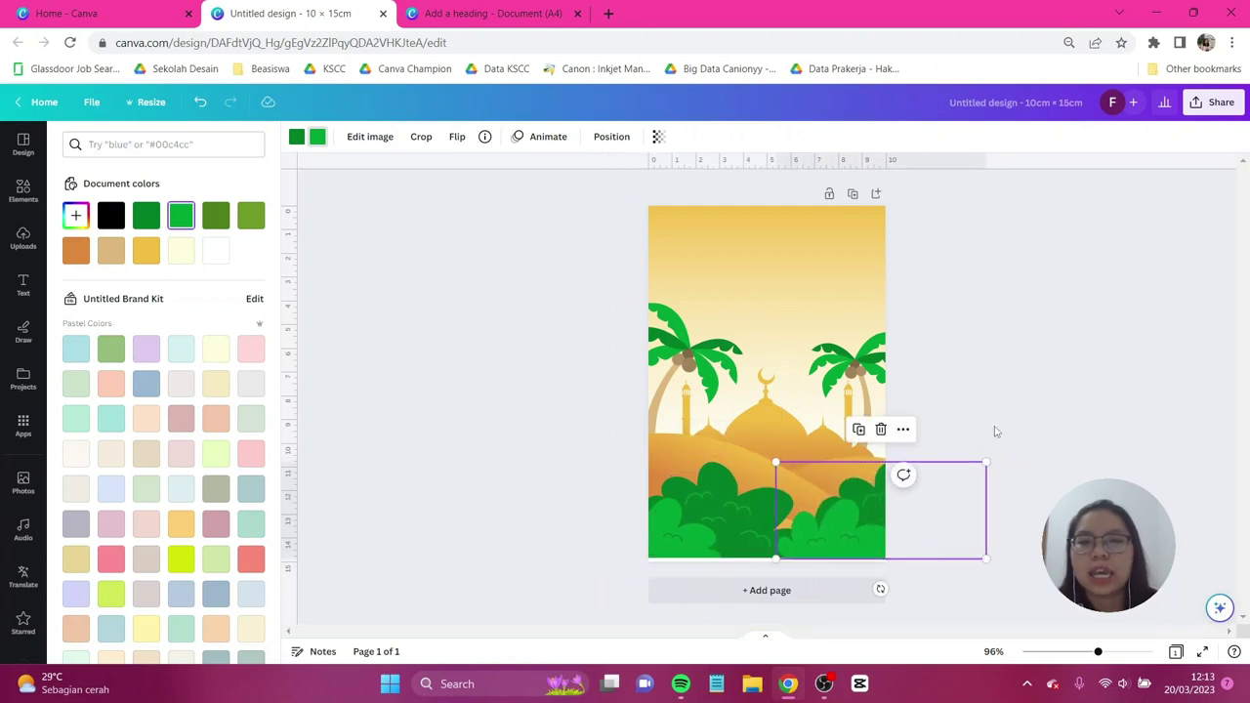
click(1003, 421)
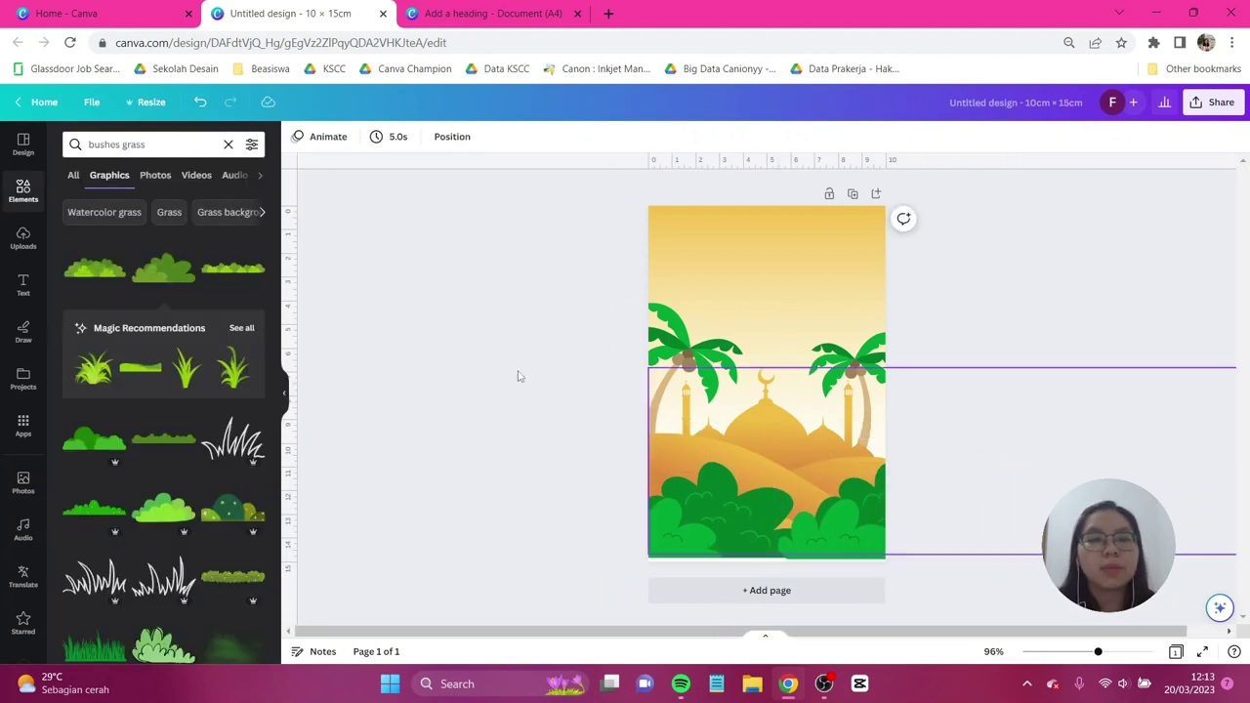
Search the graphics elements for "muslim happy faceless" and add the hugging family of four in red and blue clothes.
click(149, 145)
triple_click(148, 145)
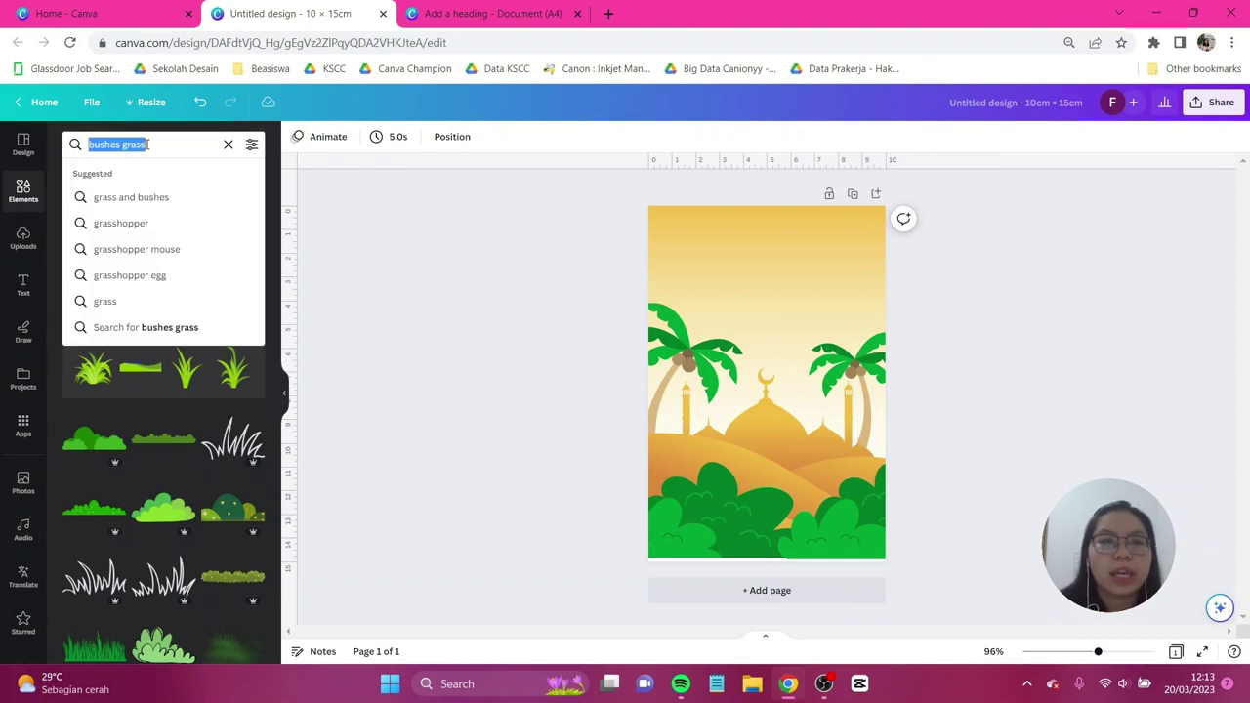
text(muslim )
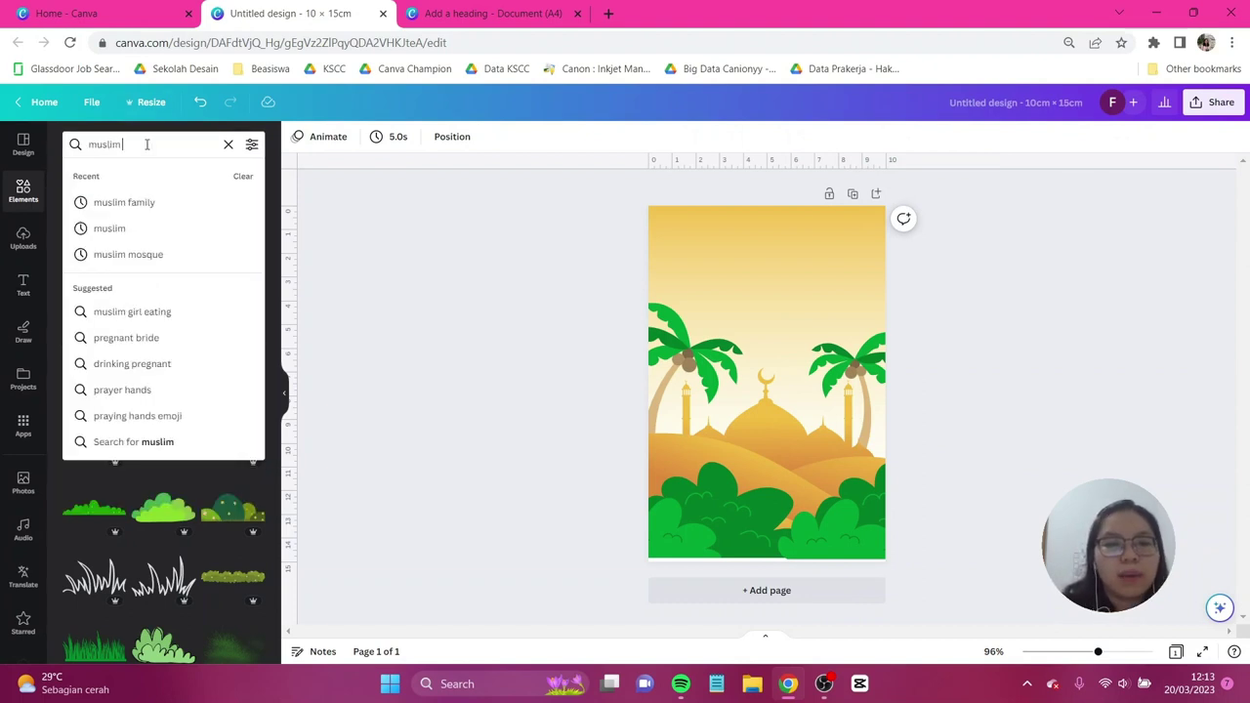
text(happy fac)
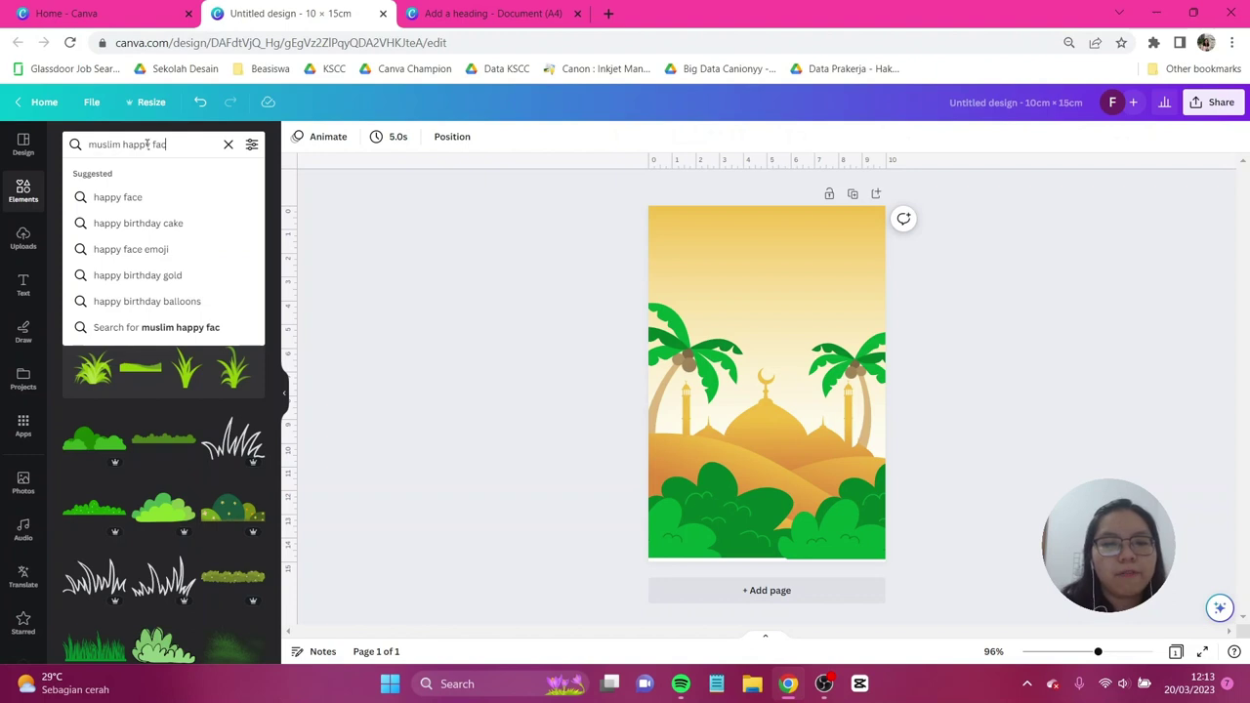
text(eless)
key(Return)
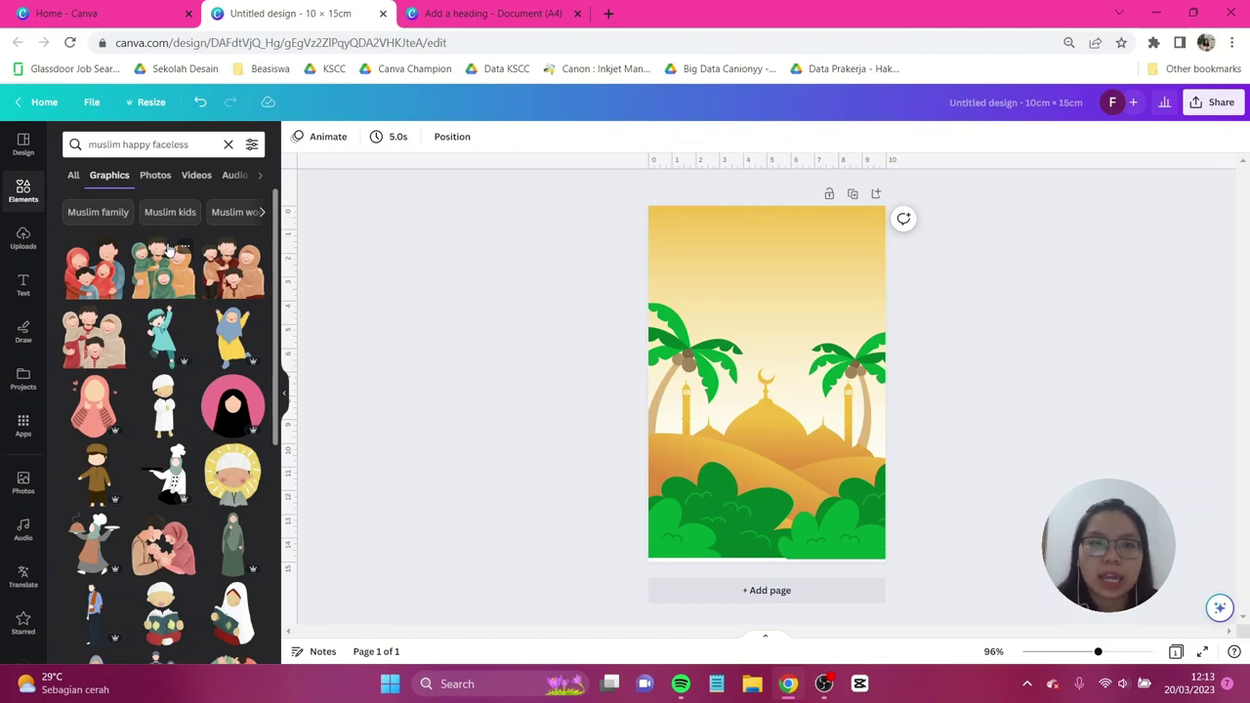
click(105, 289)
Enlarge the family illustration to nearly the page width and place it along the page's bottom edge.
drag(782, 386, 817, 434)
click(988, 424)
click(817, 442)
click(1019, 436)
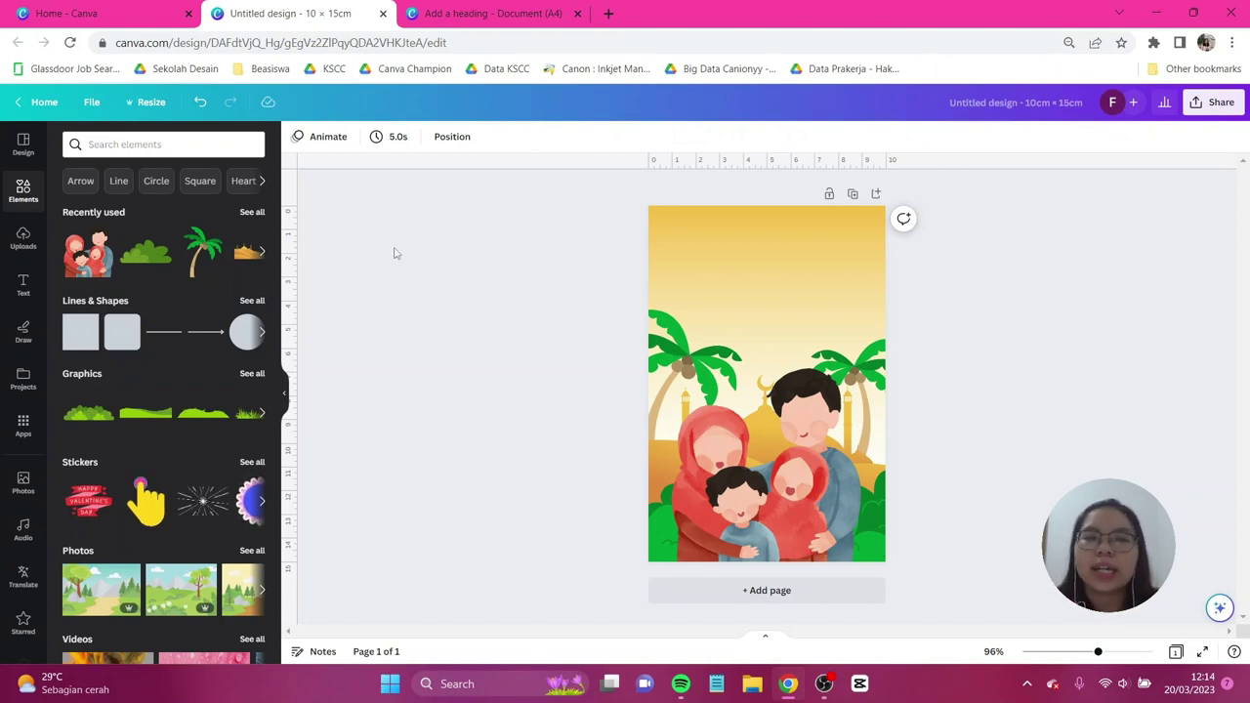
Search the graphics elements for "overlay" and add the round blurred orange glow to the page.
click(117, 151)
text(overlay)
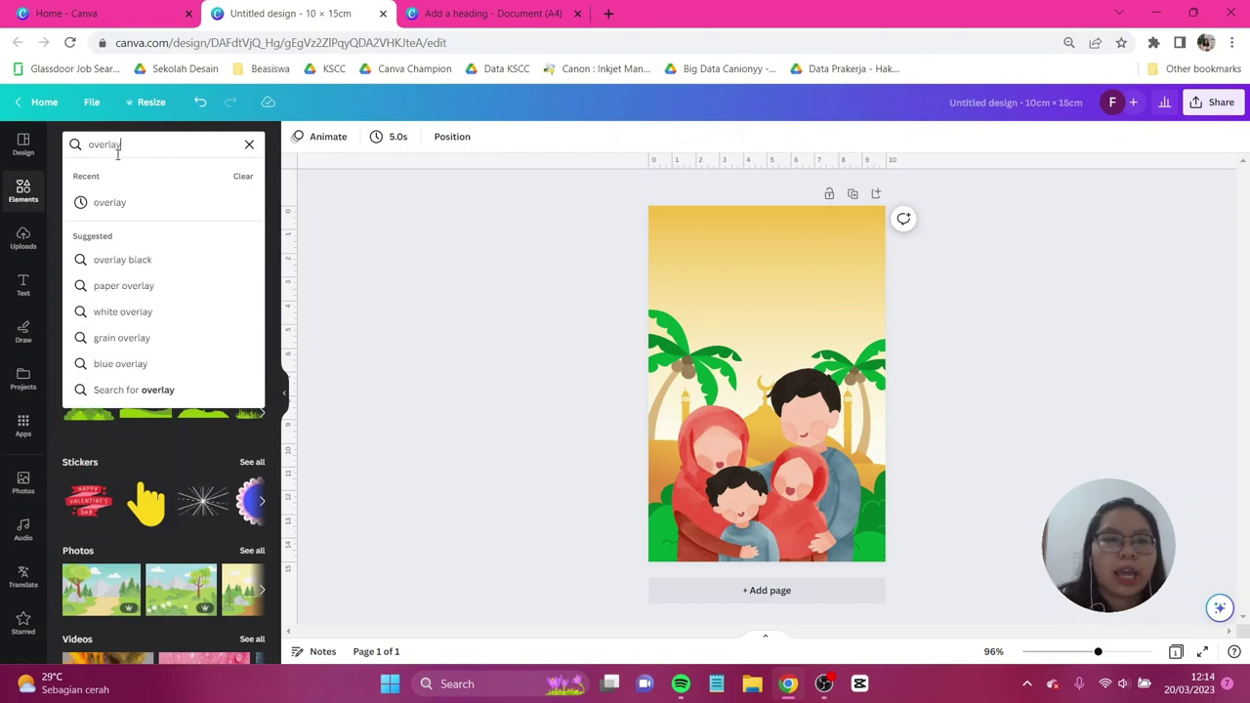
key(Return)
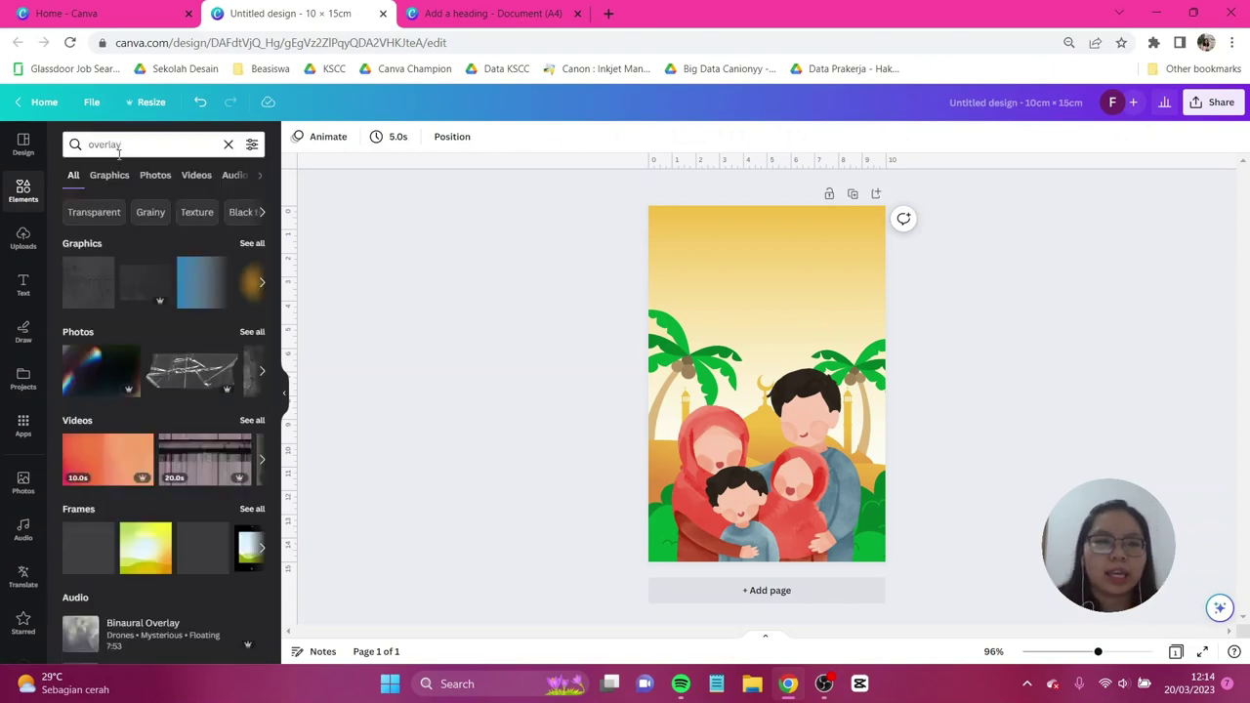
click(110, 176)
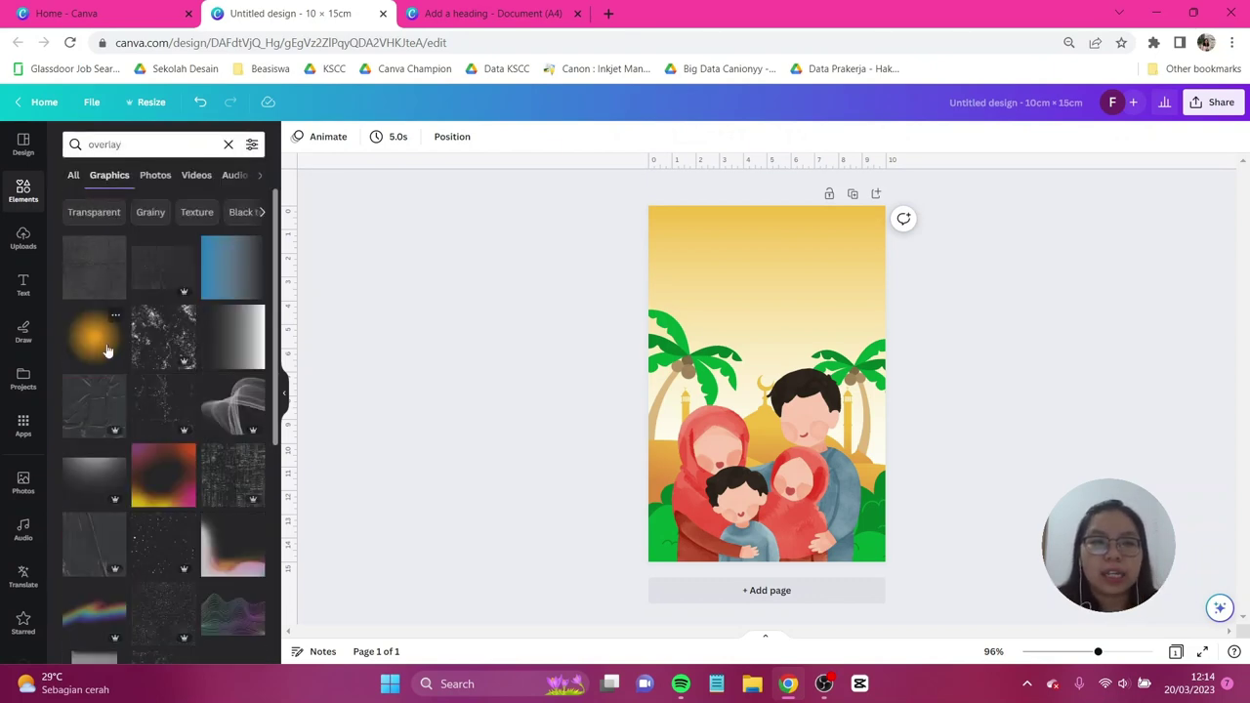
click(105, 349)
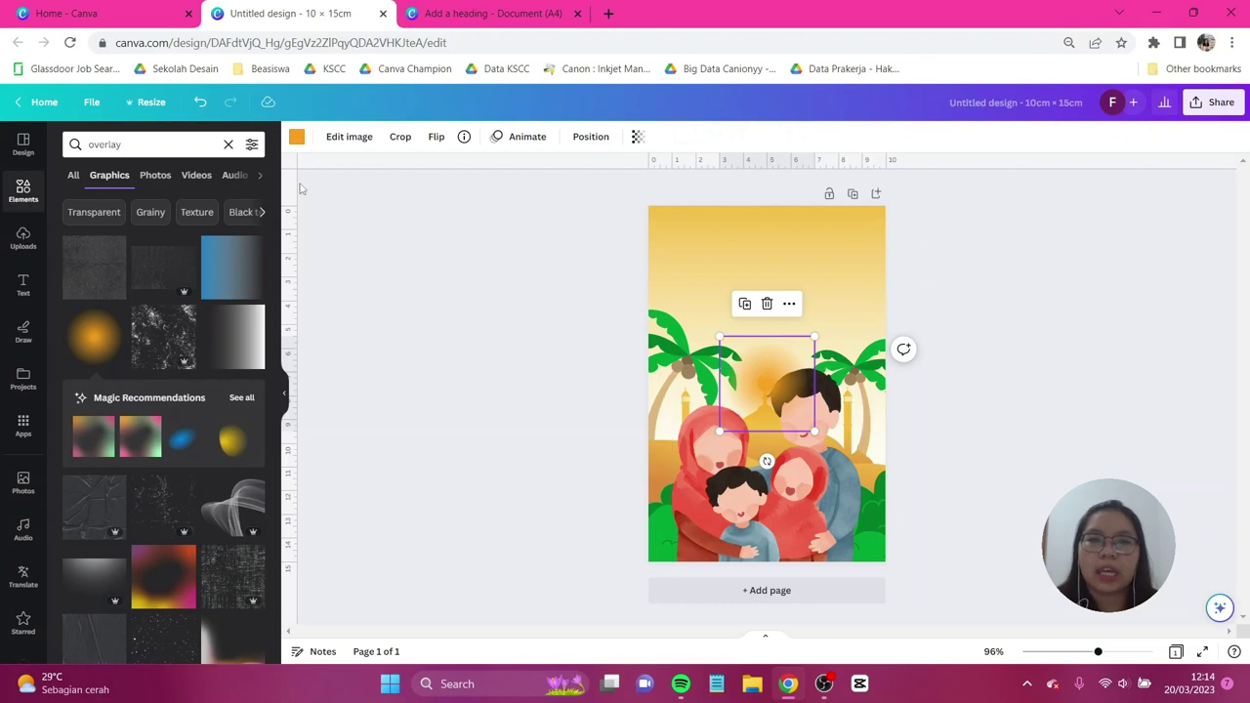
Recolour the glow white and enlarge it to about 15.3 cm square, centred over the family.
click(297, 138)
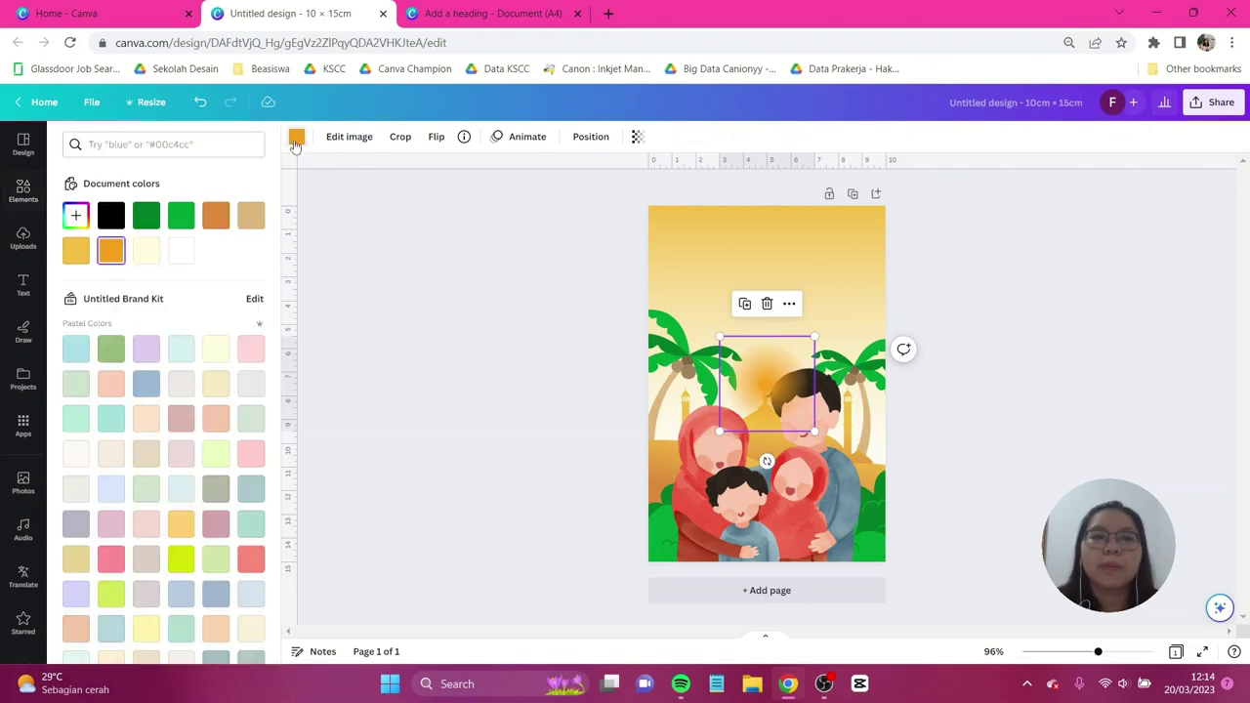
click(180, 253)
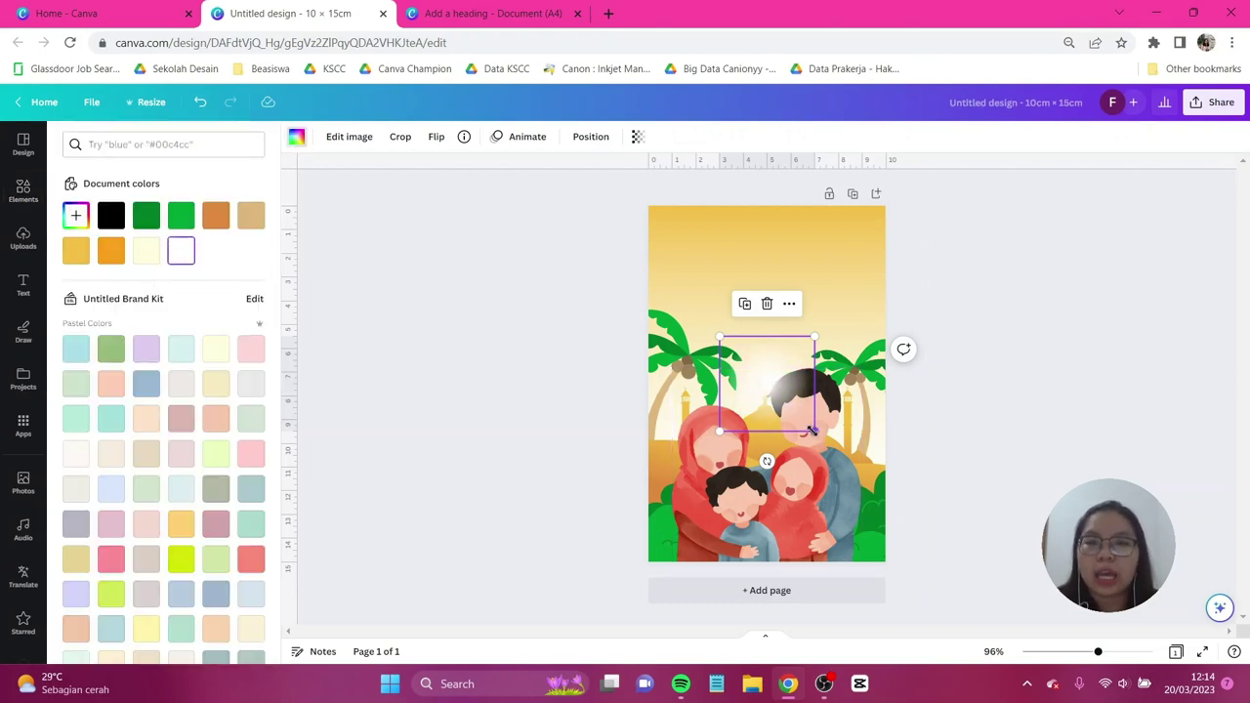
drag(861, 480, 1082, 697)
drag(993, 527, 887, 460)
drag(888, 460, 888, 454)
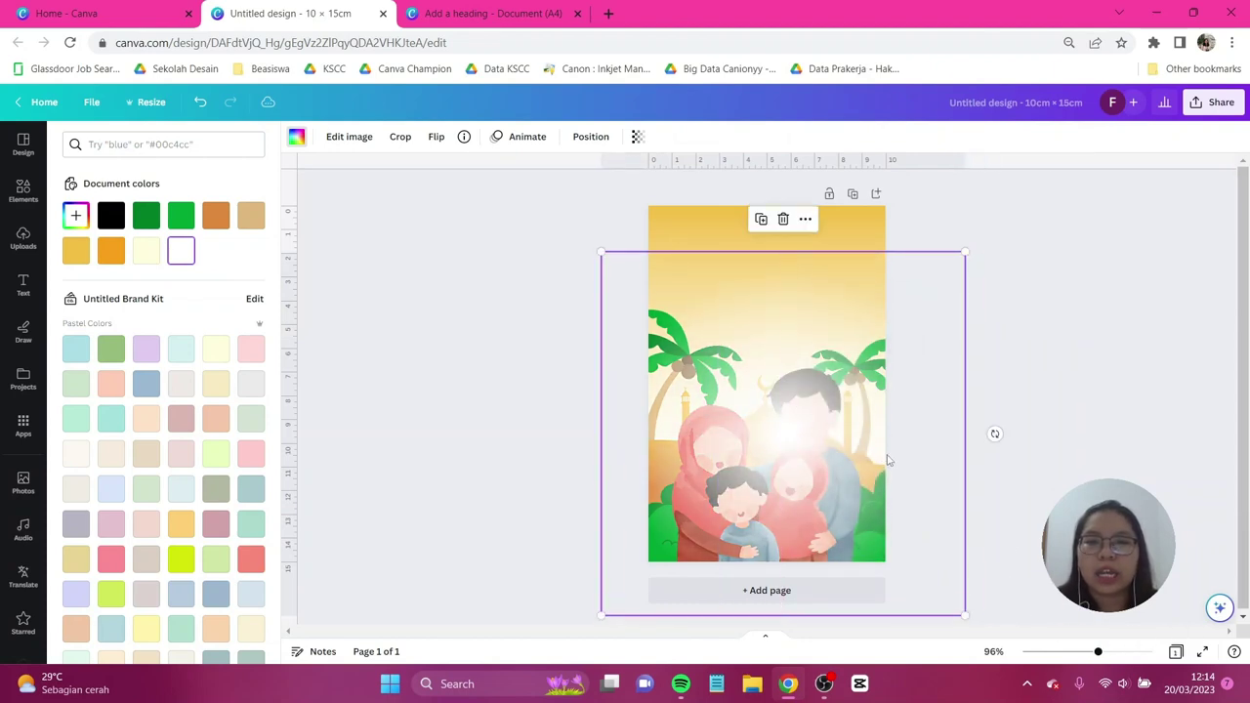
Send the white glow backward behind the family, bushes and palm trees.
click(591, 137)
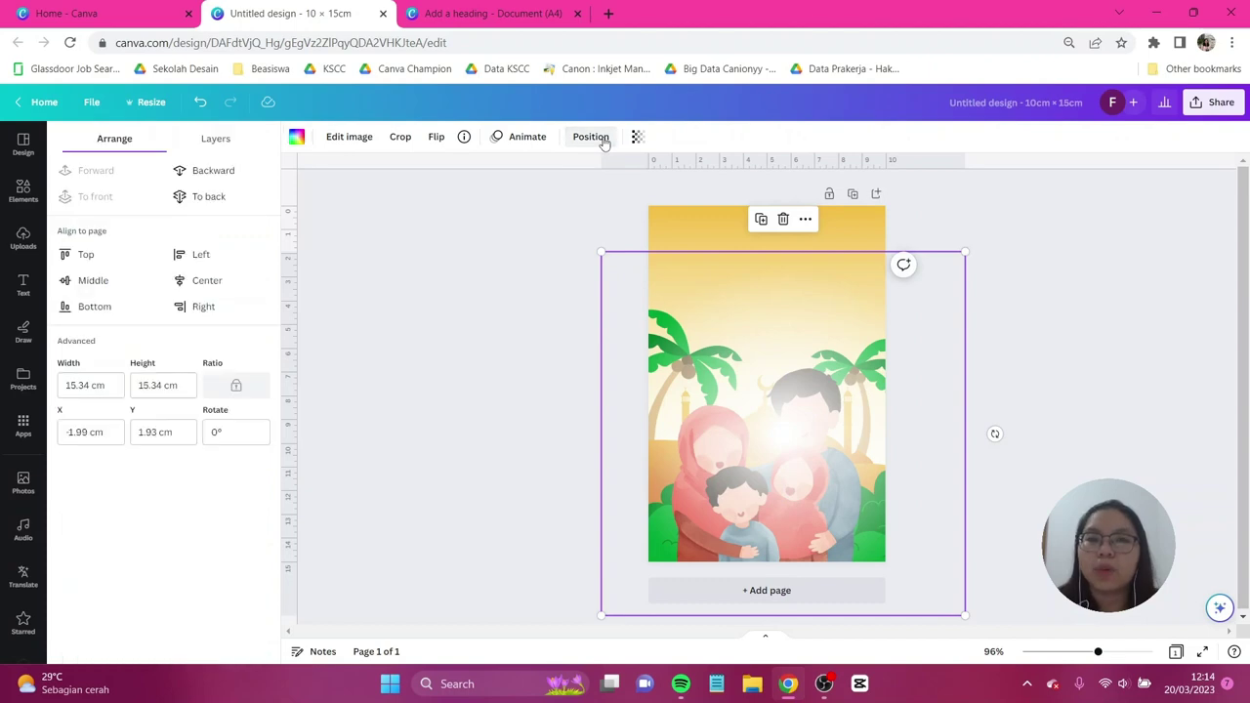
click(230, 173)
click(231, 173)
click(231, 173)
click(230, 173)
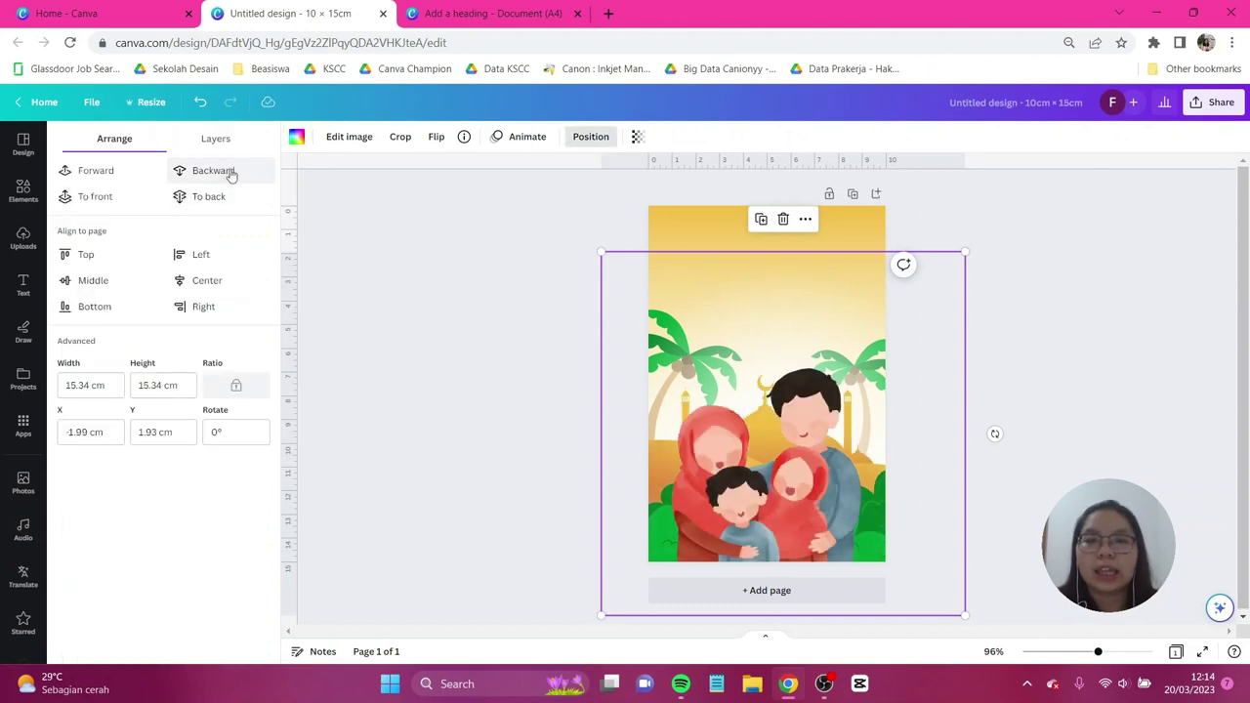
click(232, 173)
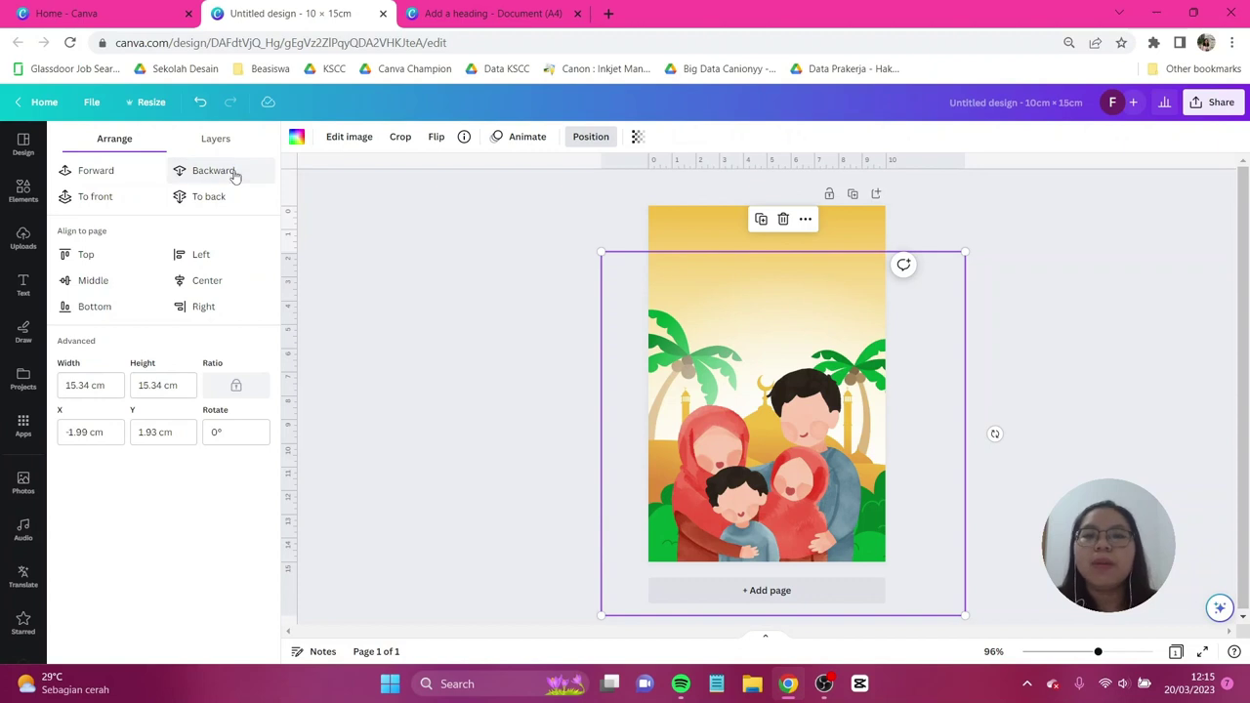
click(233, 175)
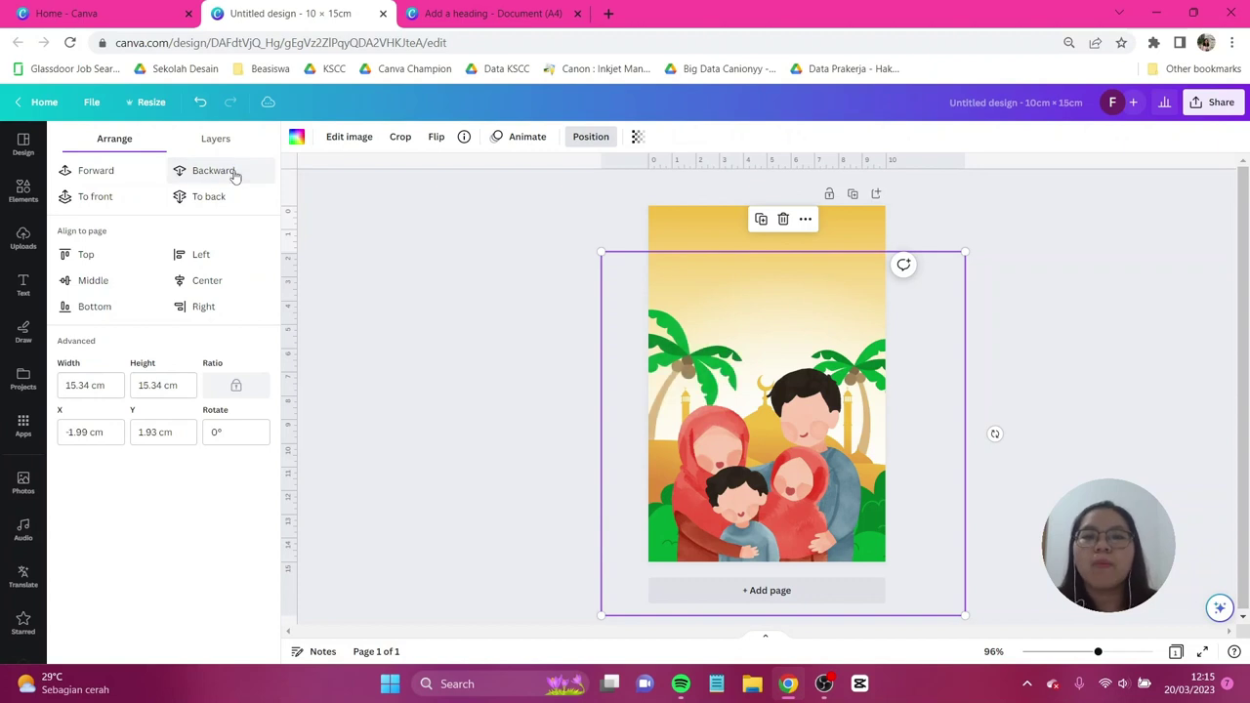
click(1084, 411)
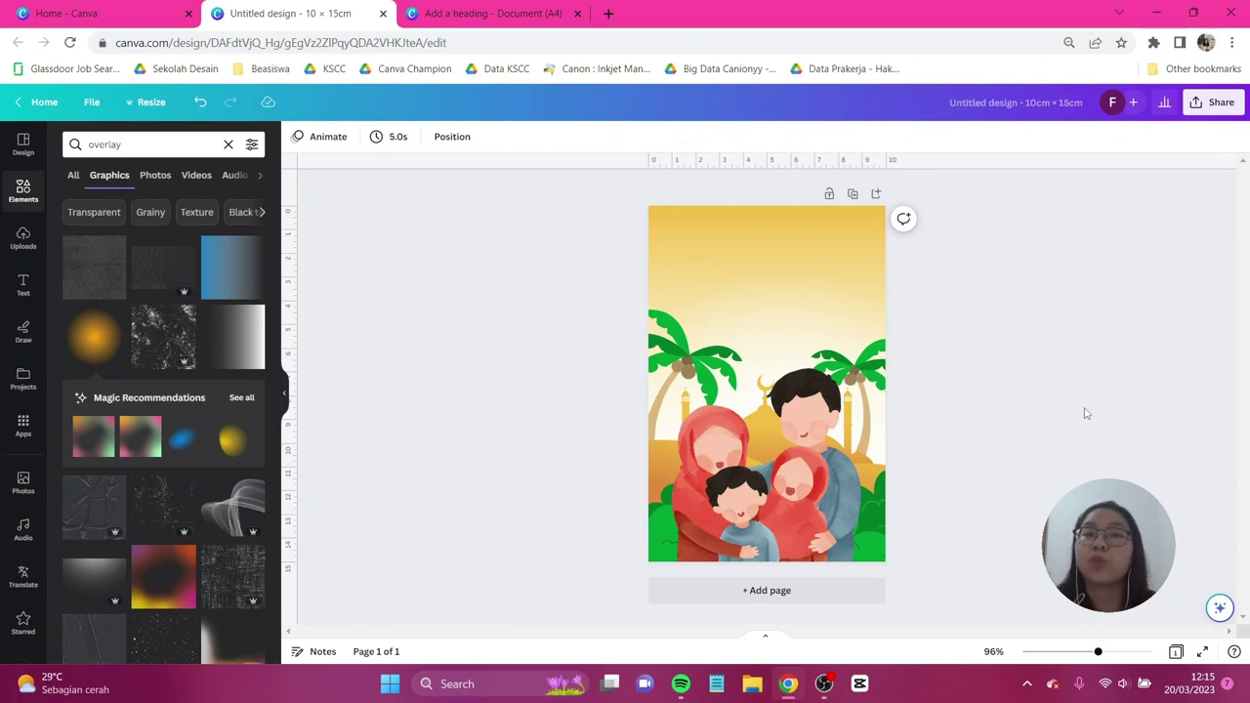
Add a subheading text to the page reading "Selamat Hari Raya".
click(33, 281)
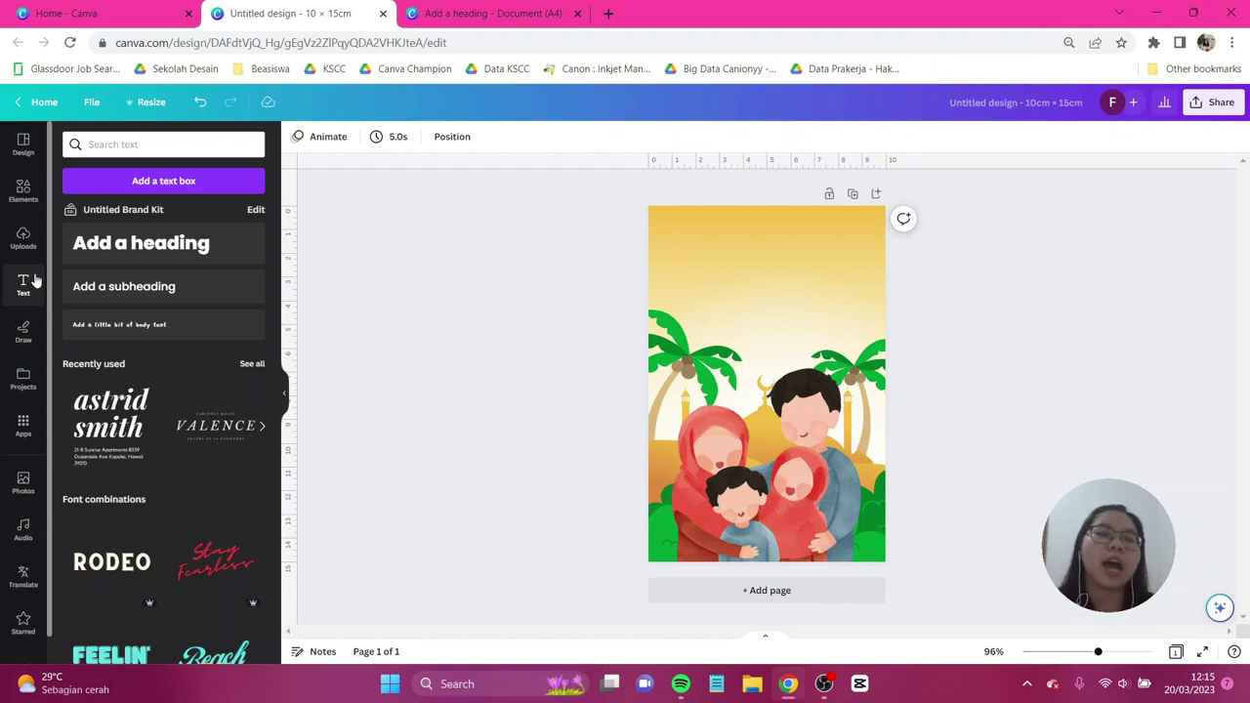
click(110, 289)
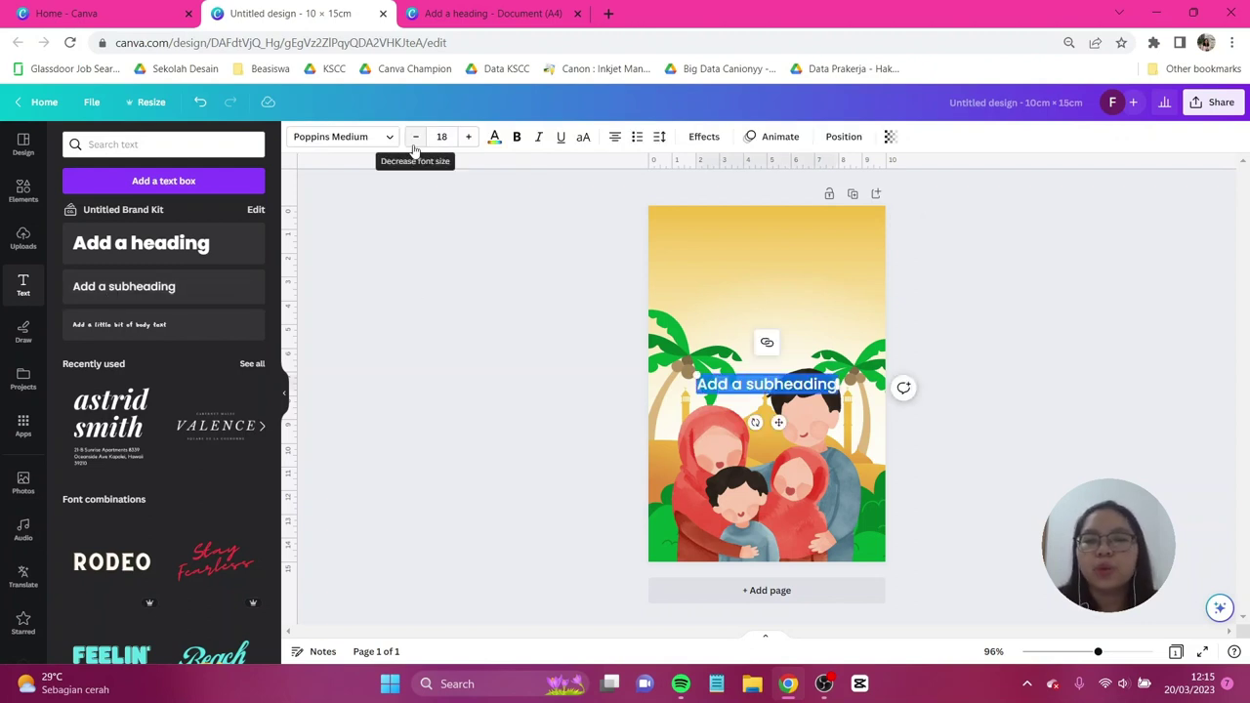
text(Sel)
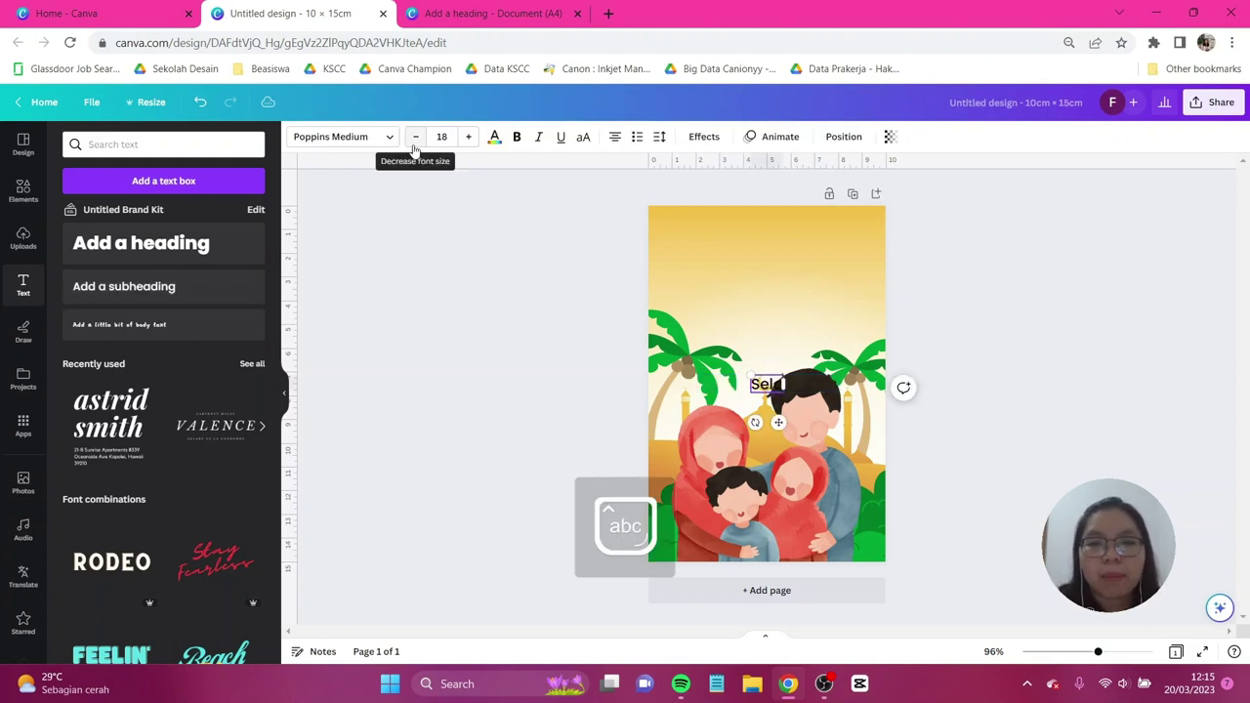
text(amat Hari Raya)
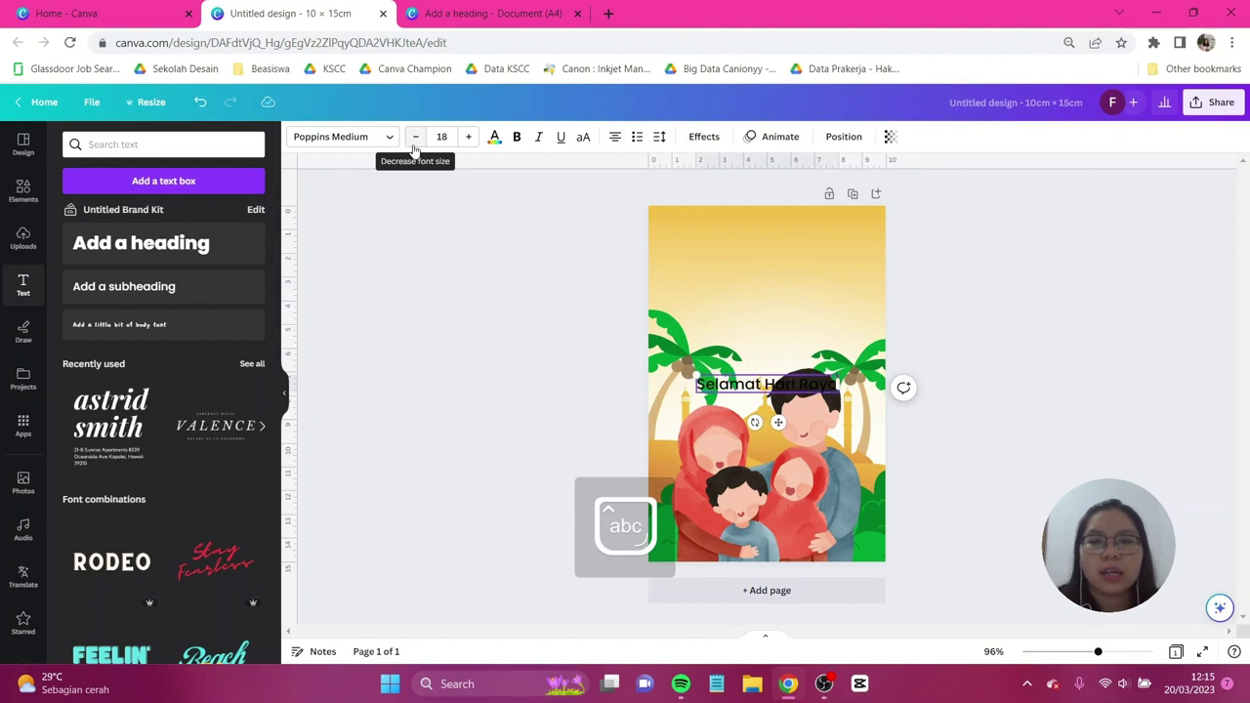
Search the fonts for "happy" and apply Happy Font TH to the whole "Selamat Hari Raya" text.
key(ctrl+a)
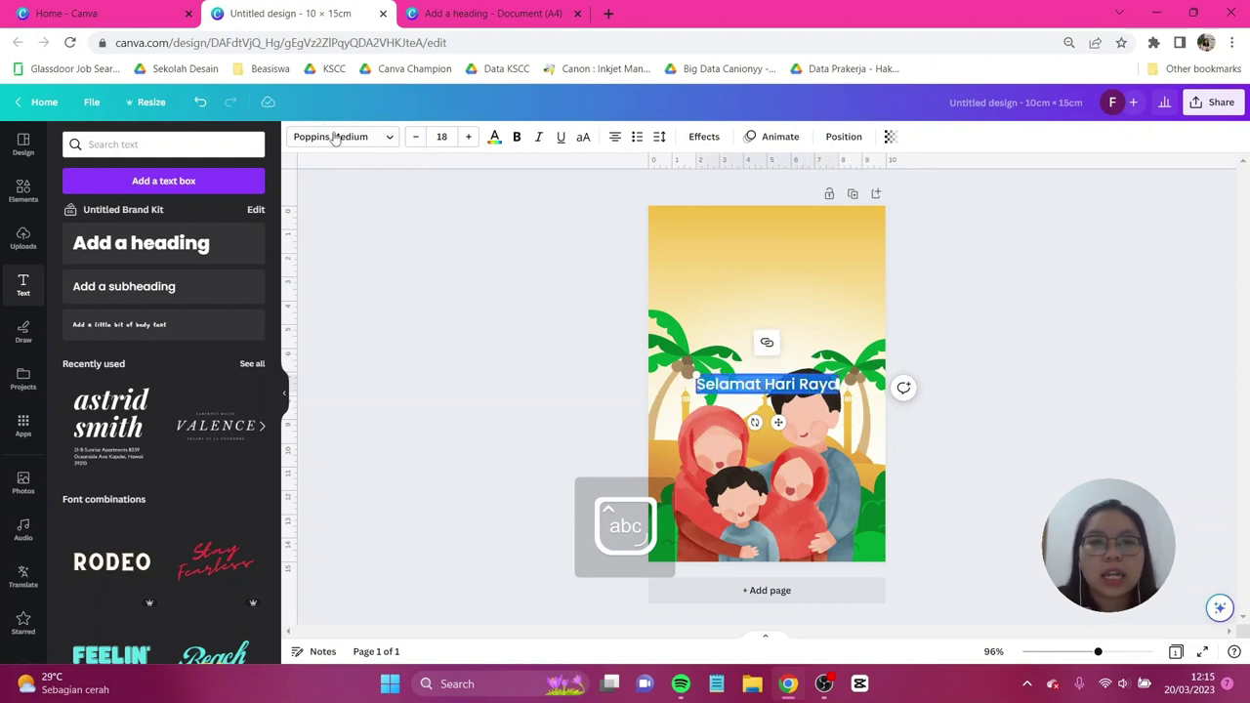
click(302, 136)
click(161, 180)
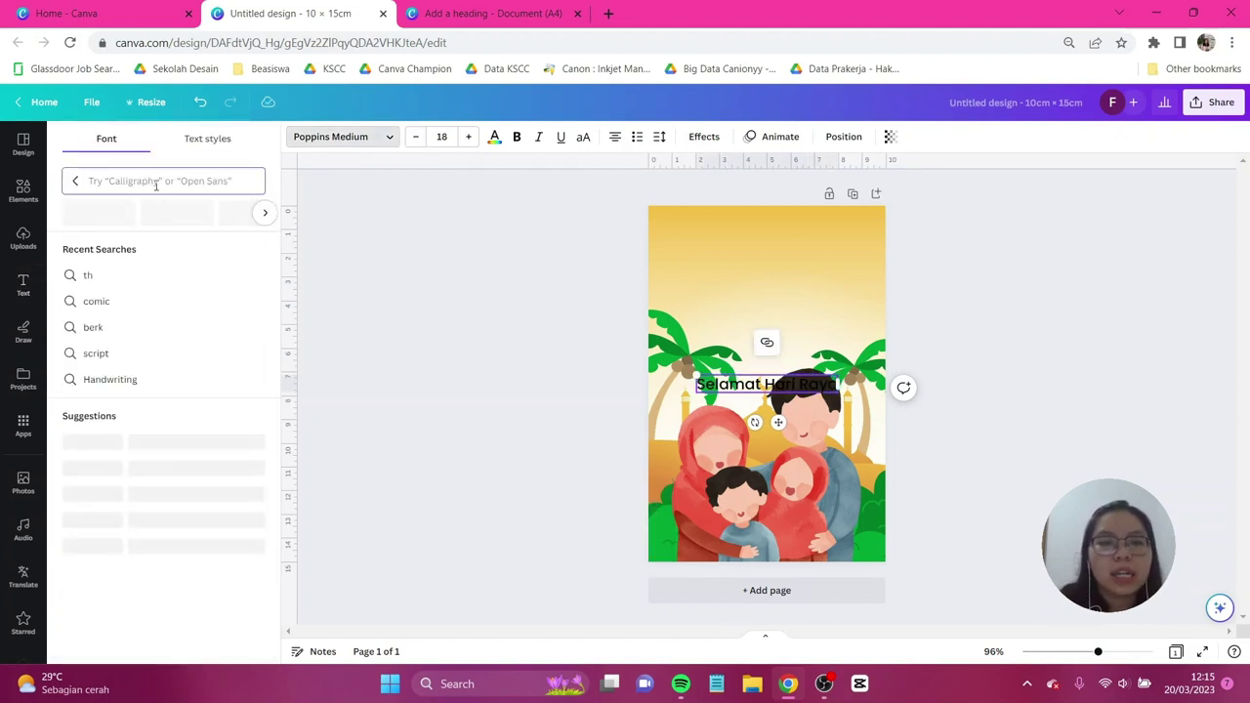
text(happy)
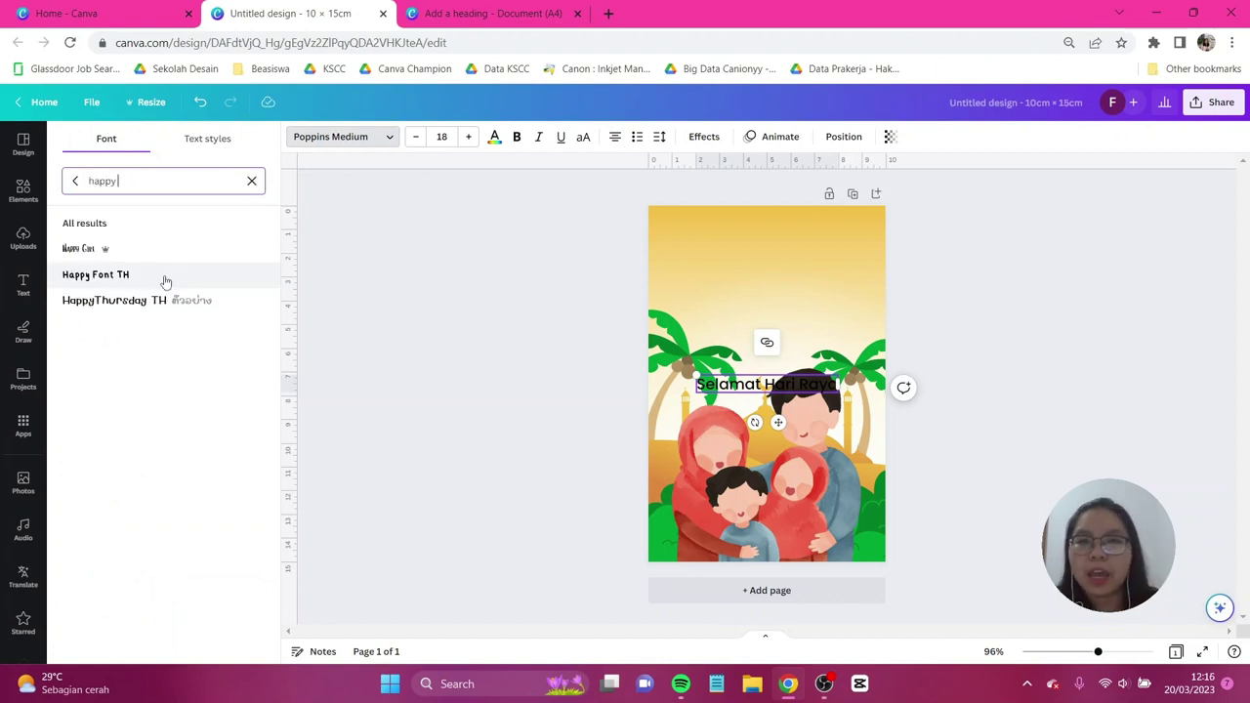
click(165, 281)
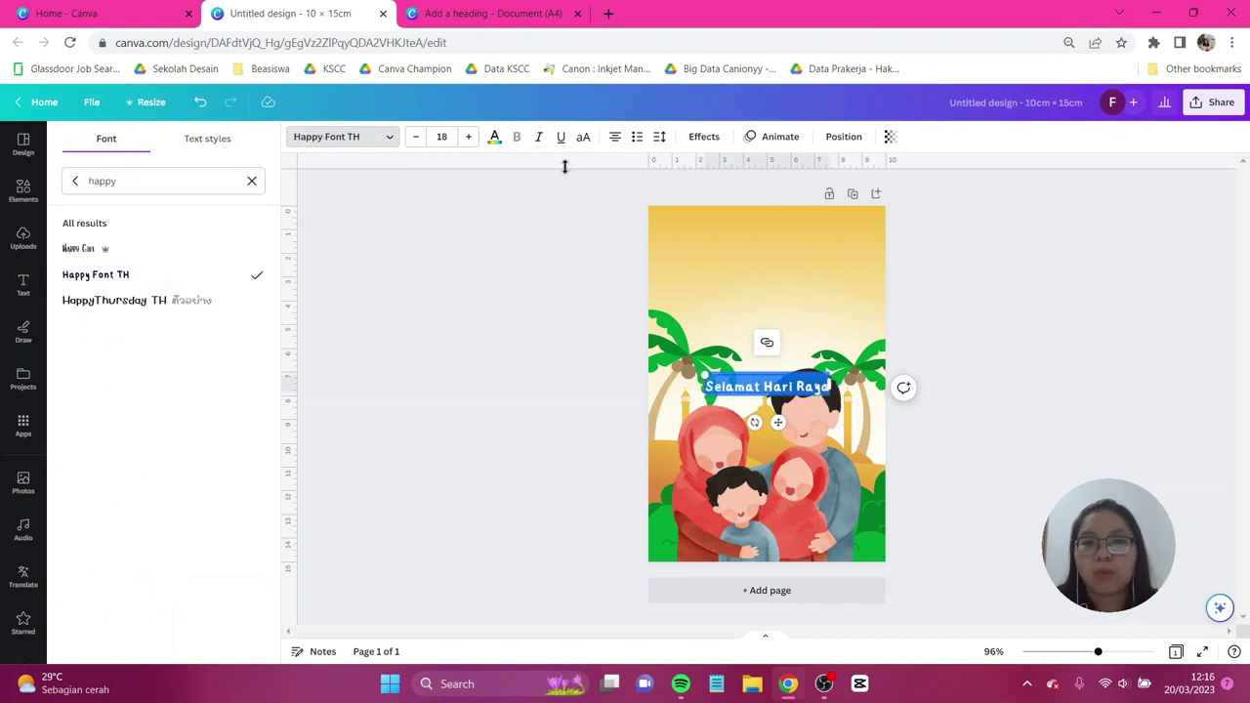
Recolour the "Selamat Hari Raya" text with the custom brown #AB672A.
click(495, 137)
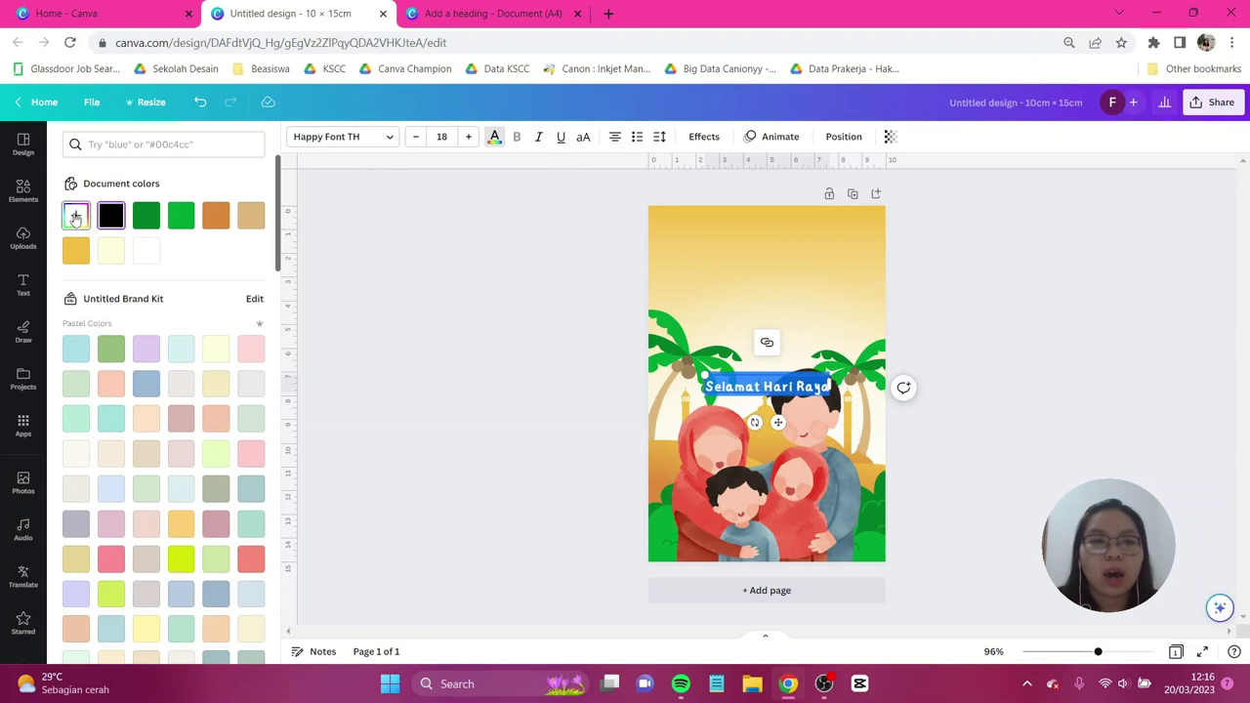
click(75, 216)
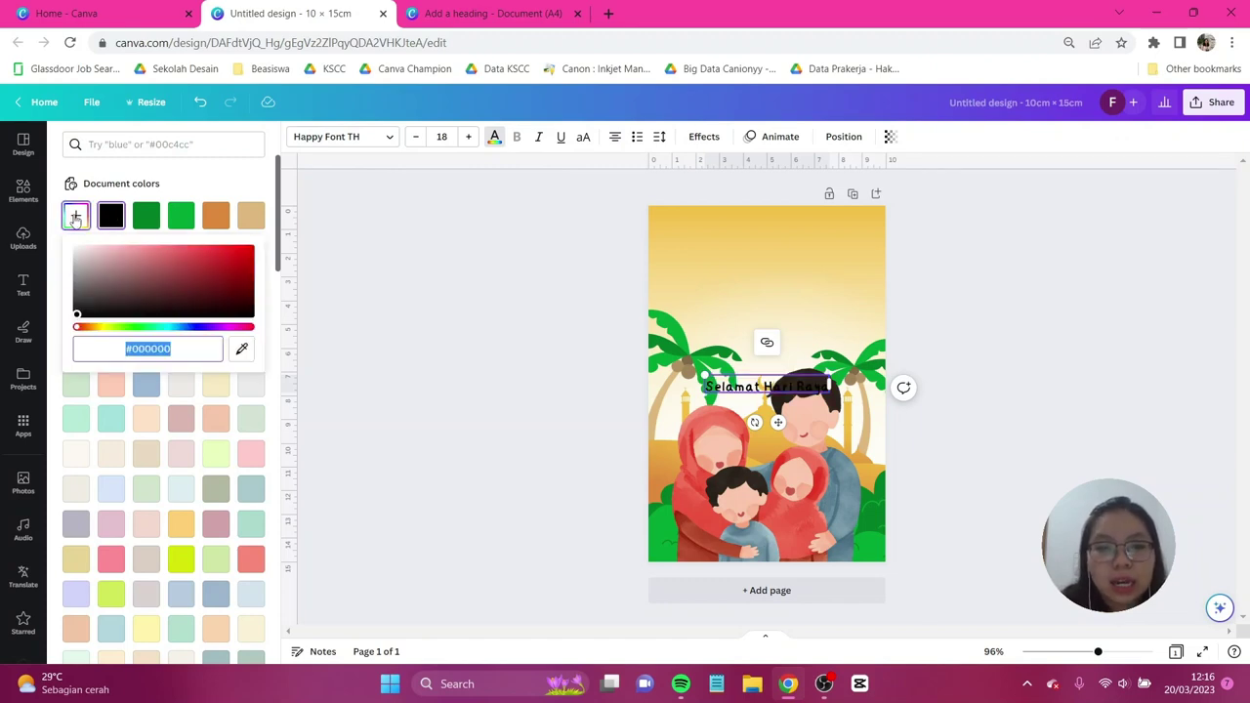
text(#AB)
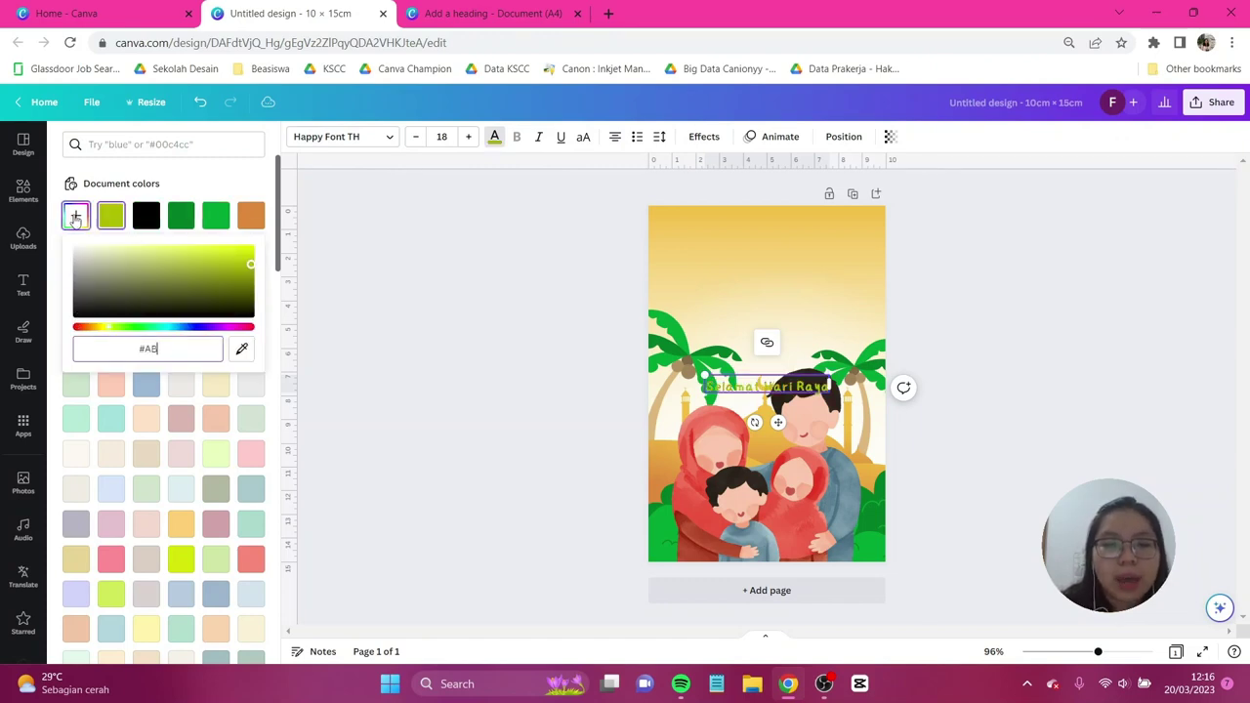
text(672A)
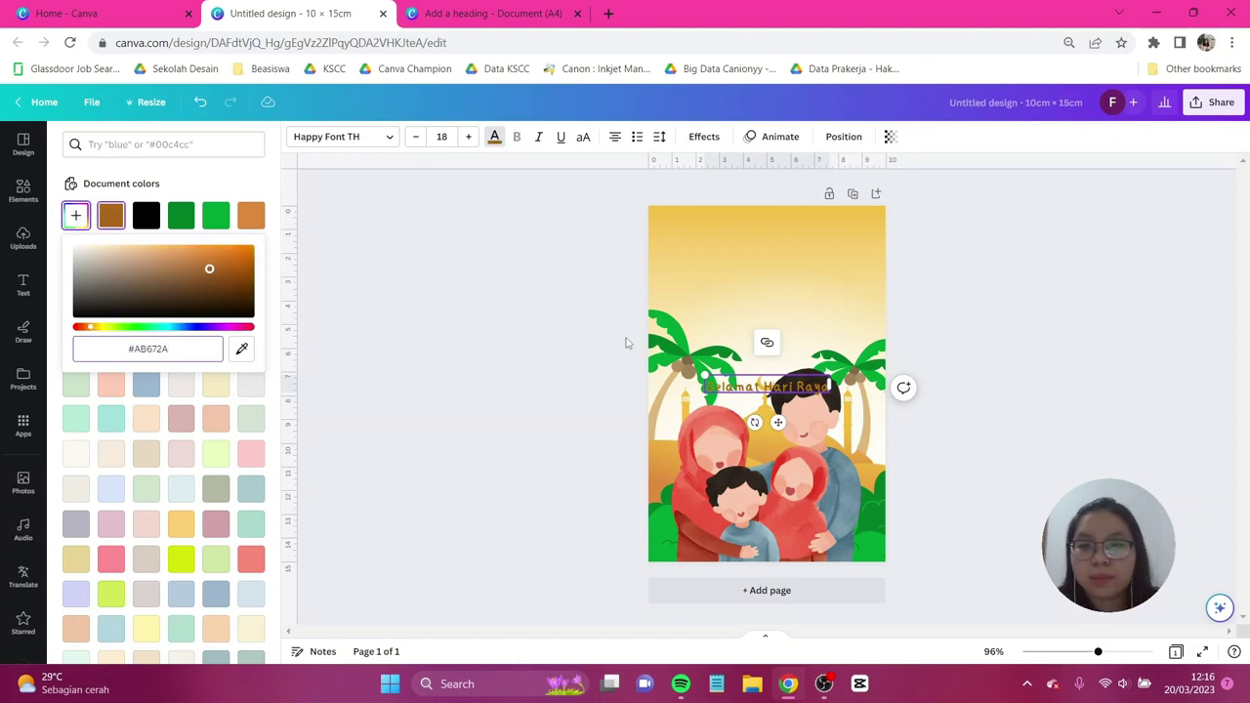
Move the "Selamat Hari Raya" text up into the empty sky, centred horizontally, and reduce its font size to 15.
drag(761, 408, 774, 289)
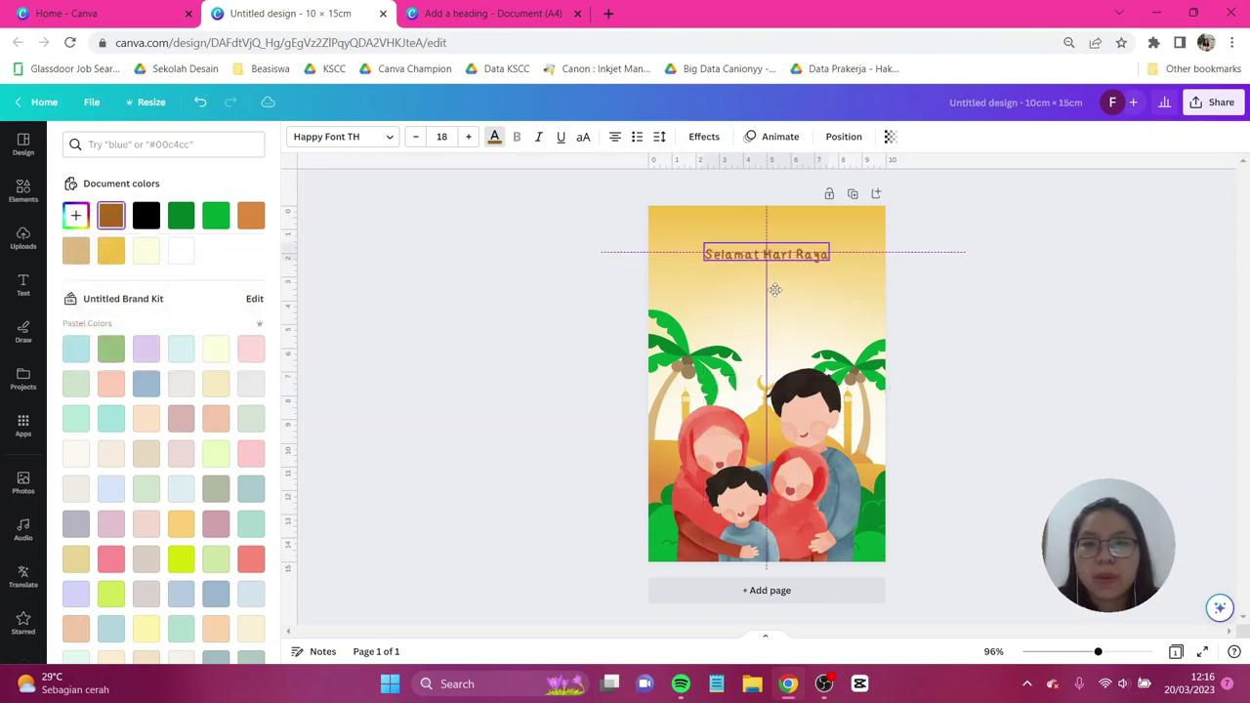
key(ctrl+shift+comma)
key(ctrl+shift+comma)
key(ctrl+shift+comma)
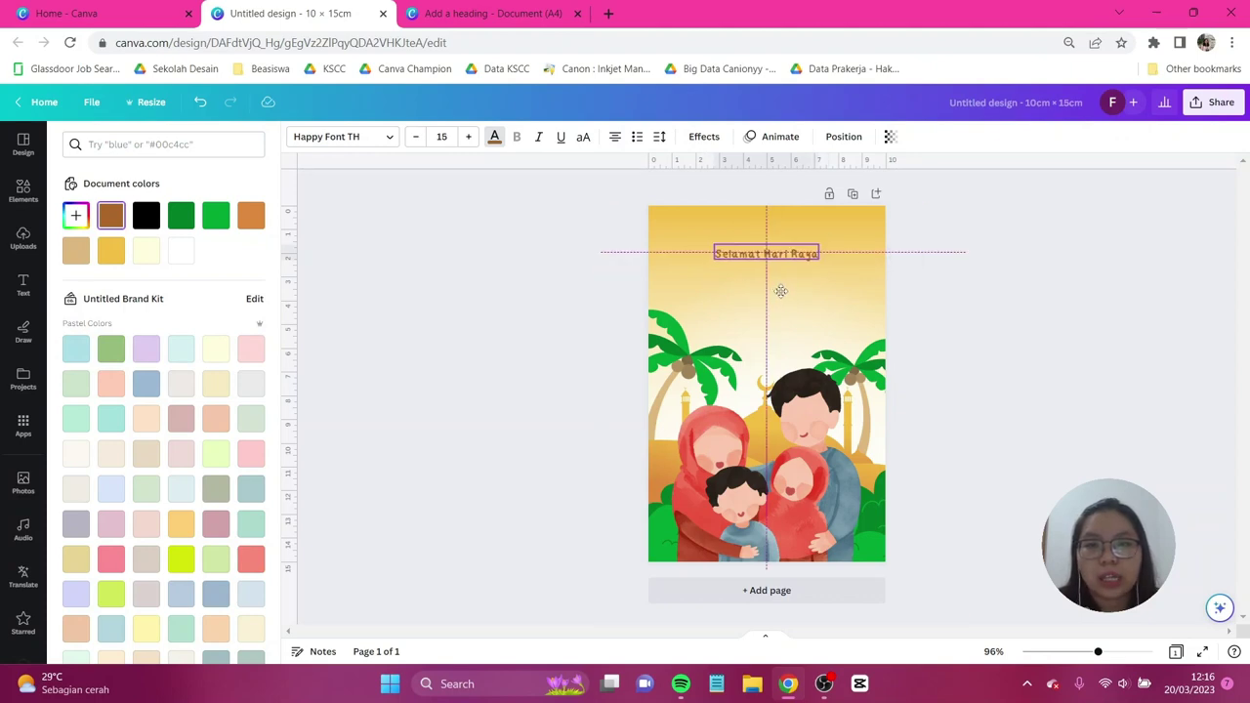
Tighten the letter spacing of "Selamat Hari Raya" slightly and enlarge the text to size 18.
click(660, 137)
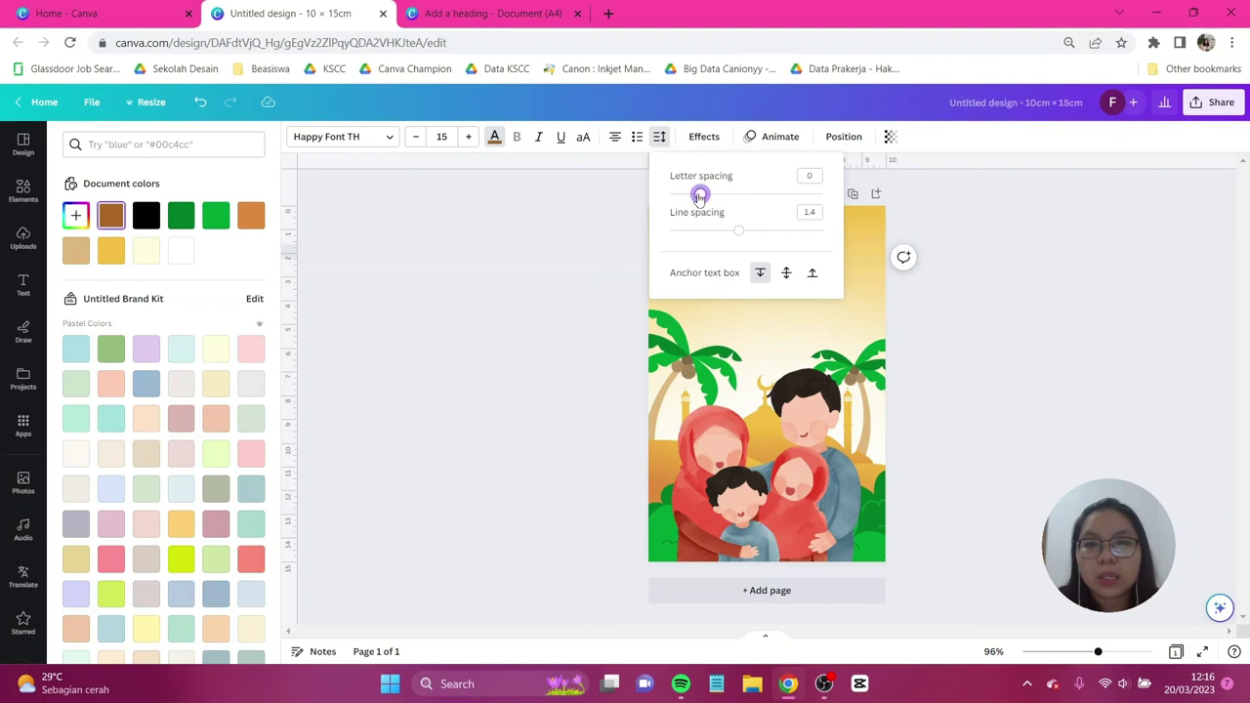
click(998, 344)
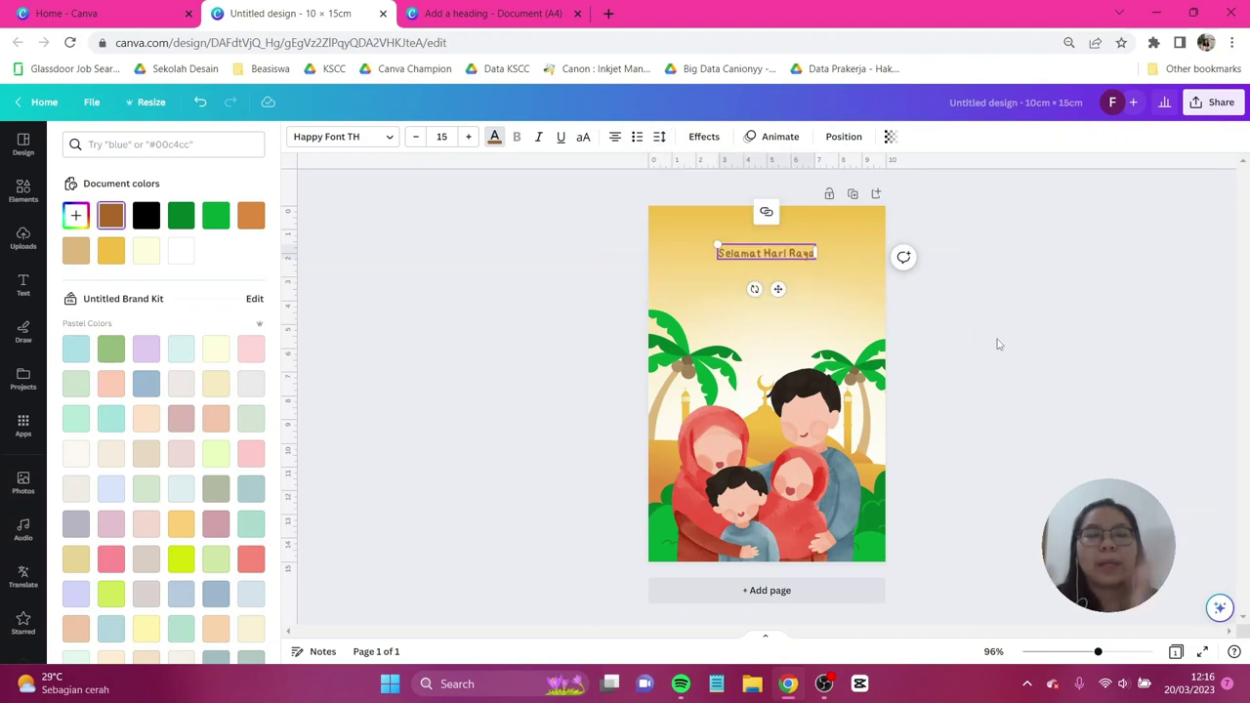
drag(817, 260, 828, 262)
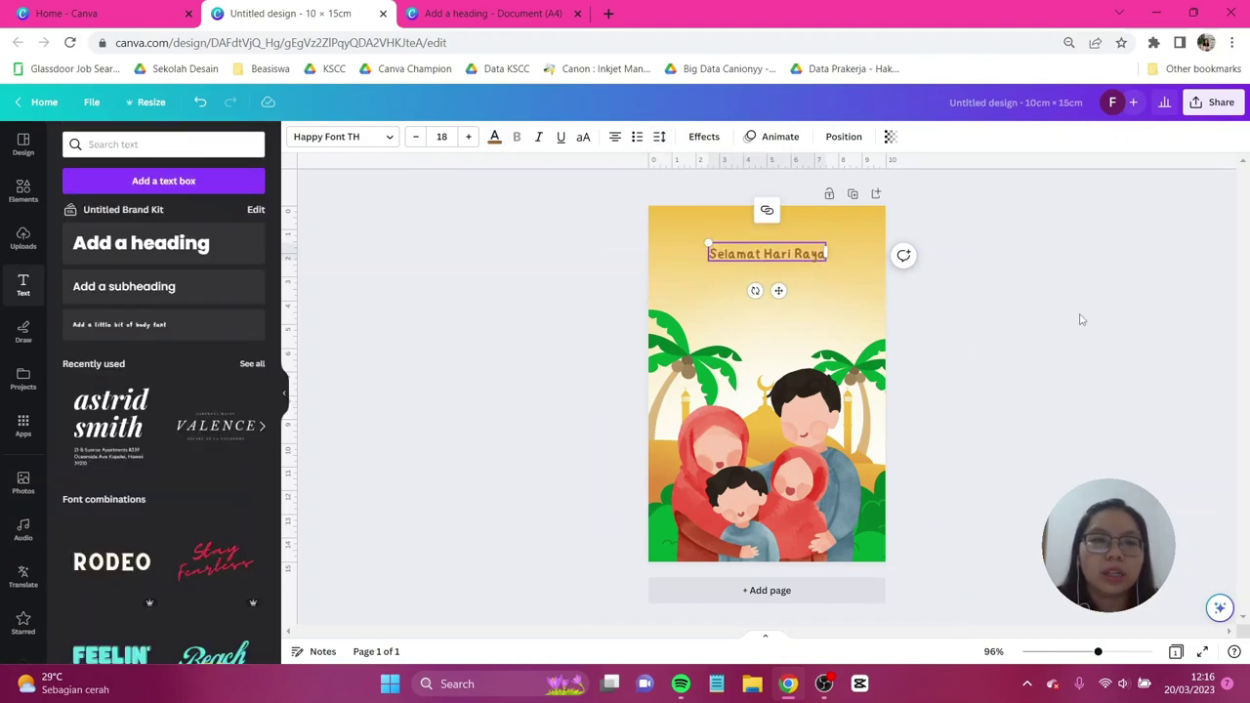
Add a heading directly below the greeting line and replace its text with "Idul Fitri".
click(163, 249)
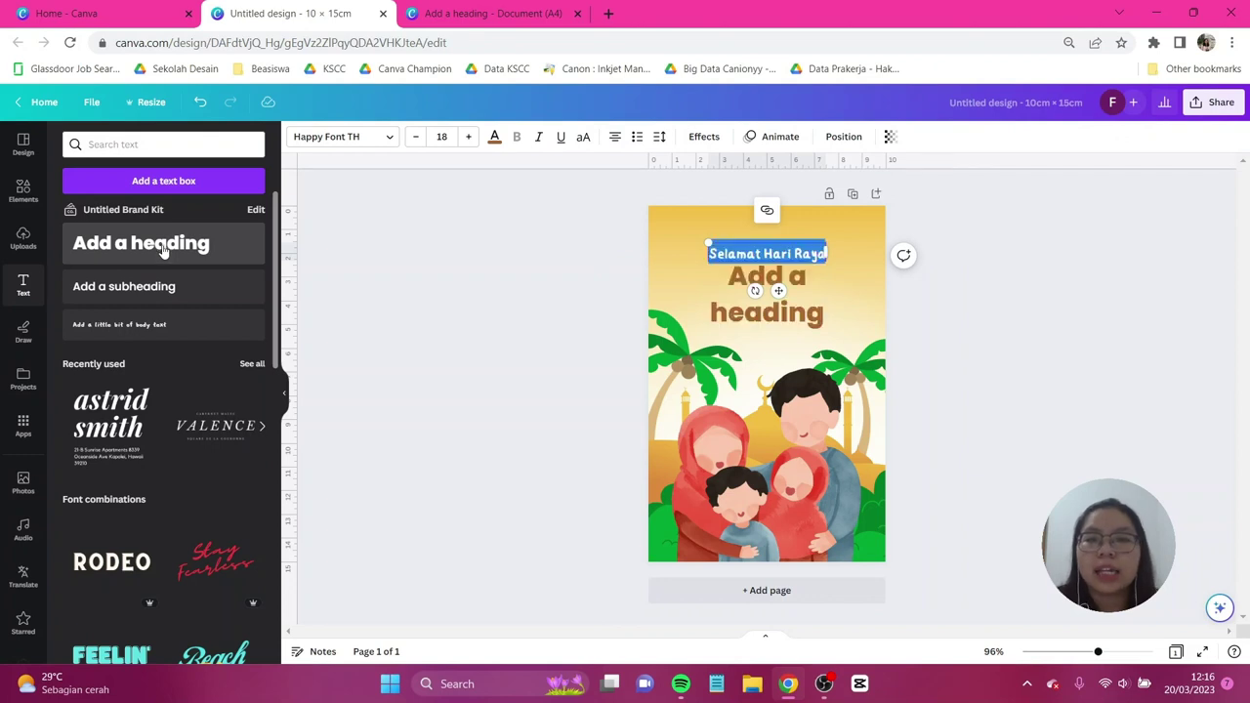
double_click(778, 293)
key(ctrl+a)
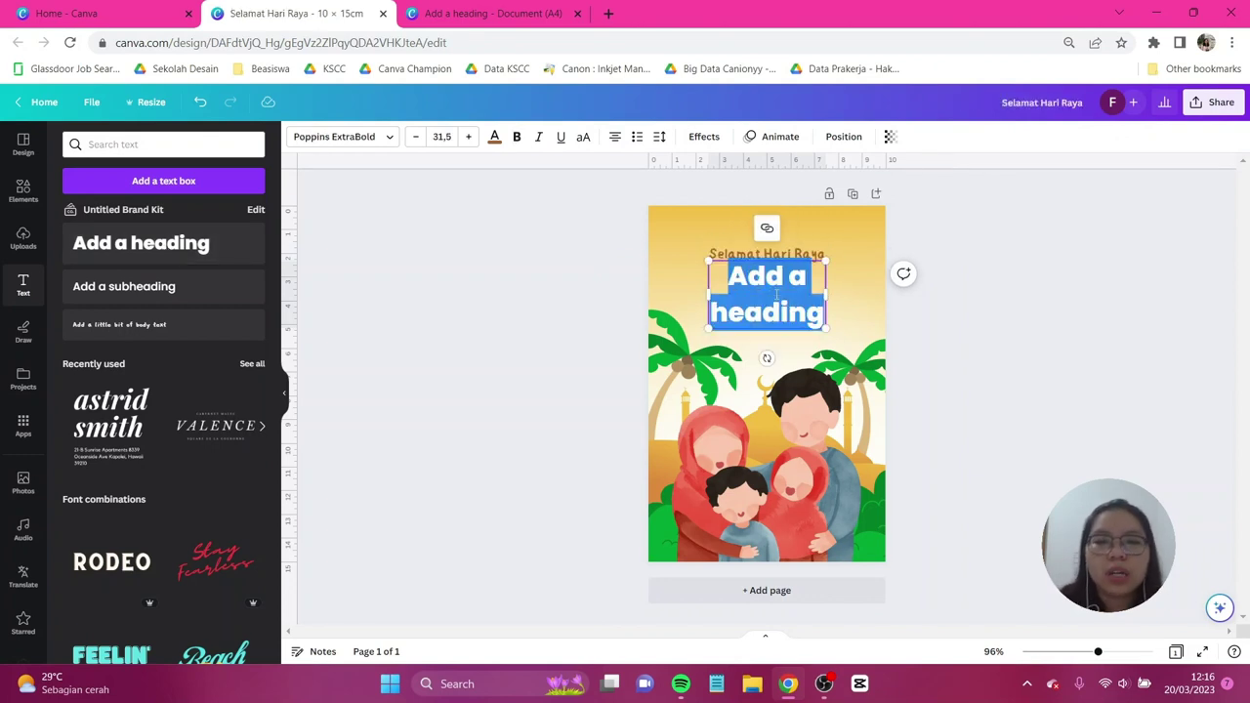
text(Idul)
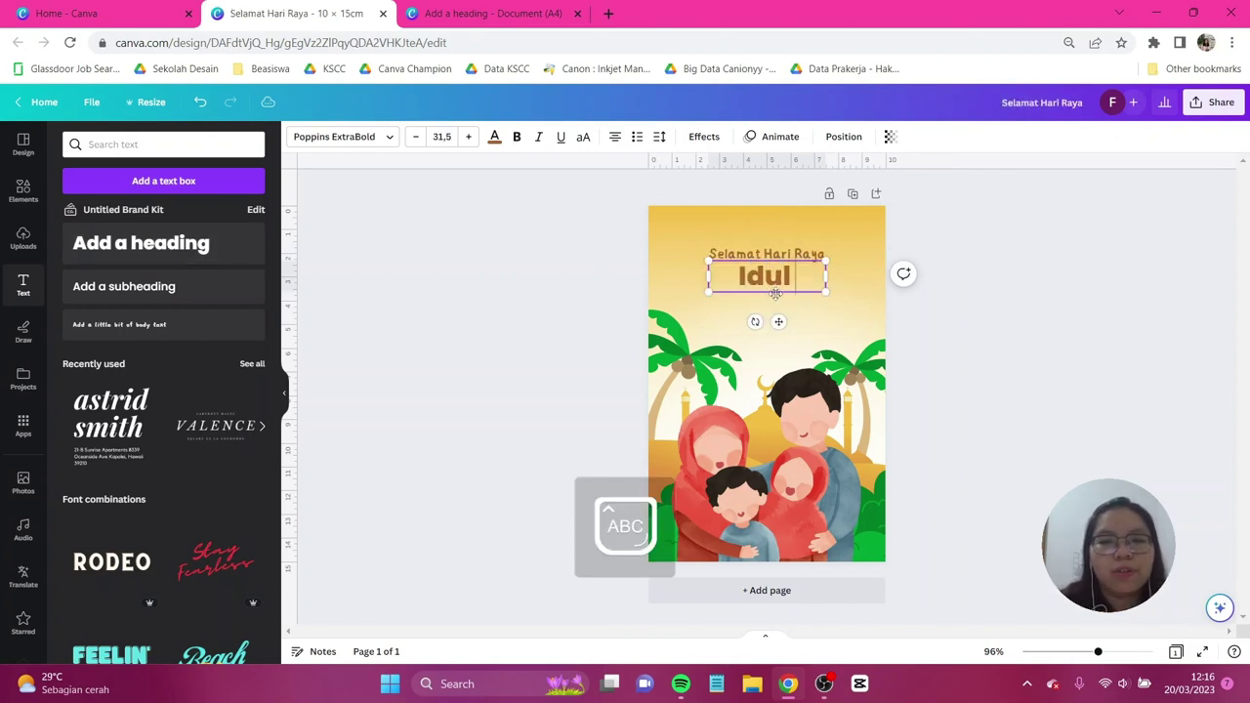
text( Fitri)
Search the fonts for "blue" and apply the Blueberry font to the "Idul Fitri" heading.
key(ctrl+a)
click(372, 142)
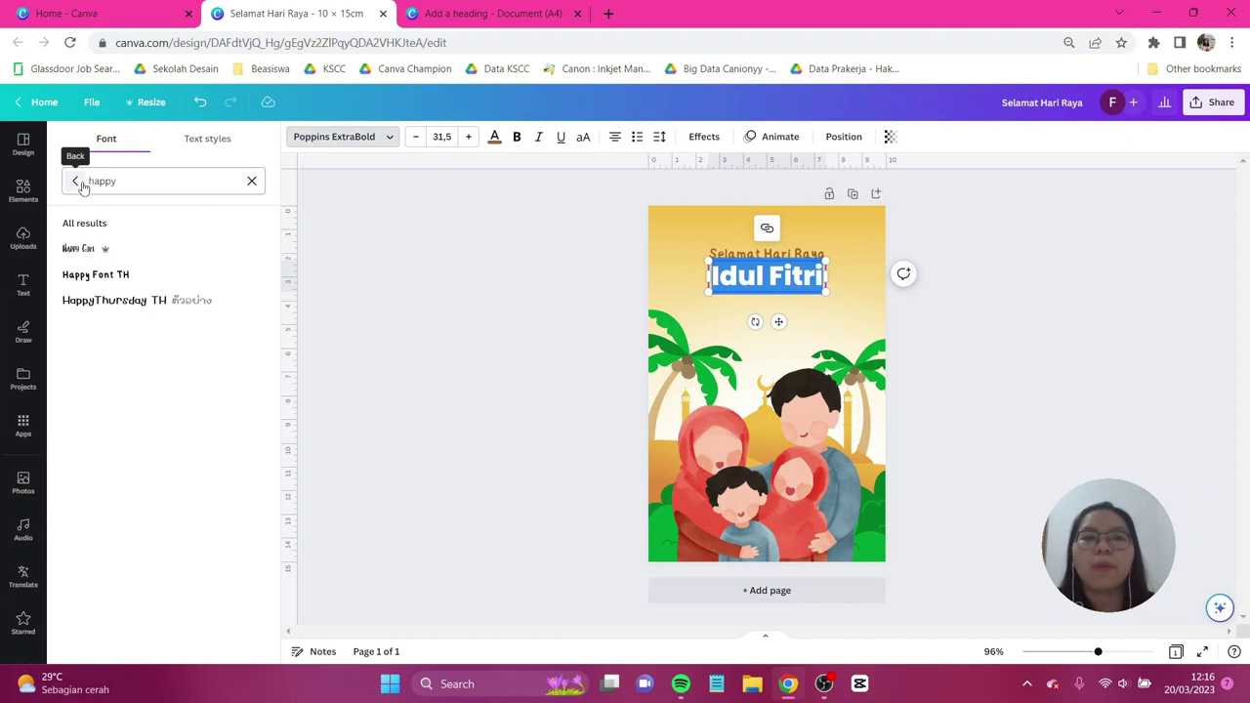
click(78, 181)
click(136, 182)
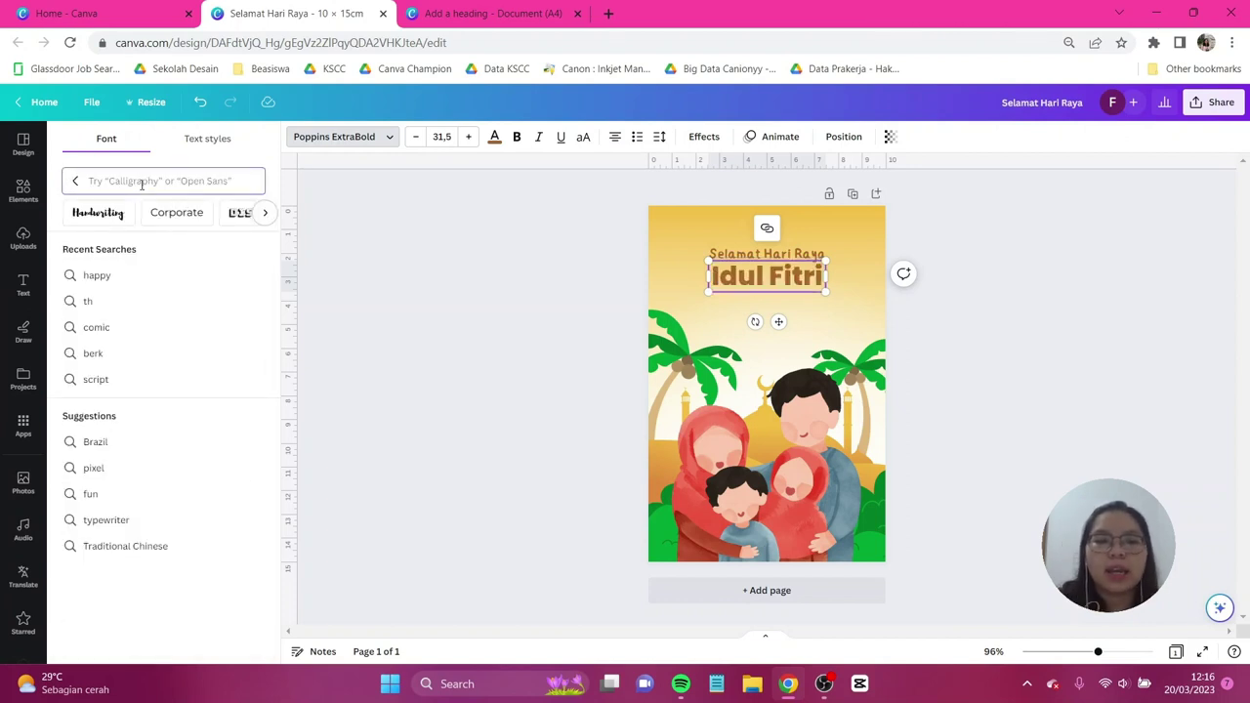
text(blue)
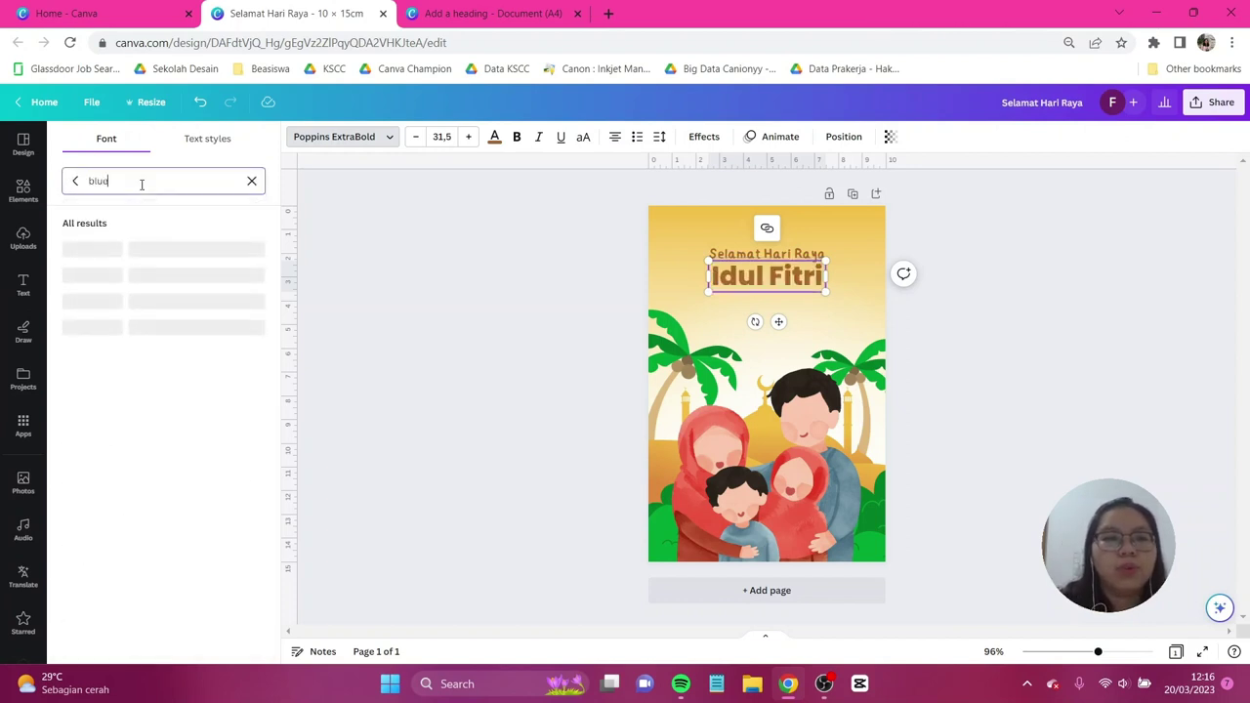
click(87, 250)
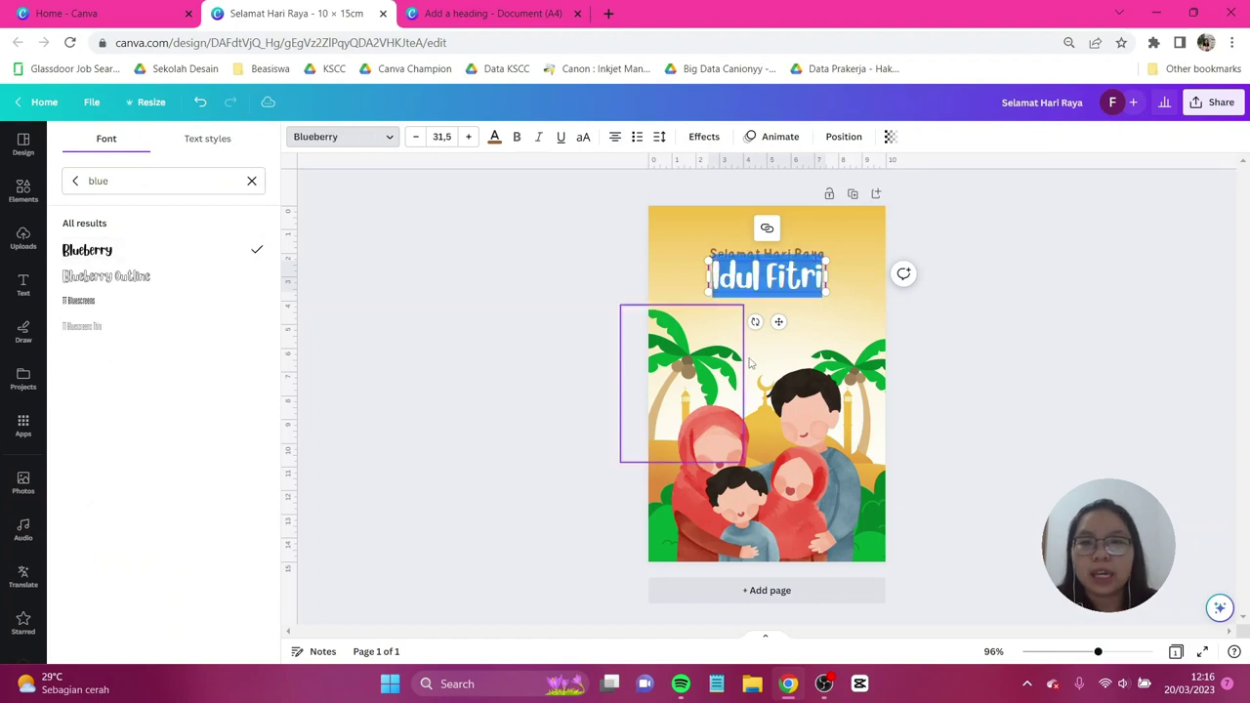
Recolour the "Idul Fitri" heading with the document's dark green #007D28.
click(495, 137)
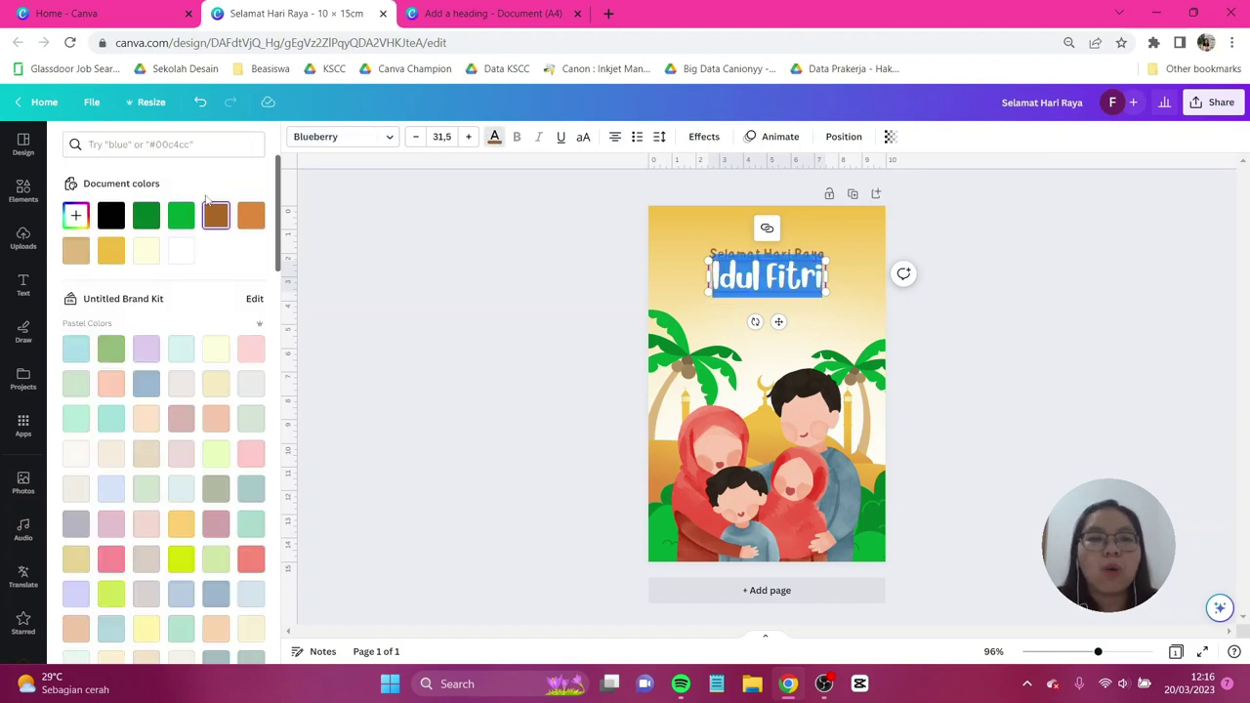
click(145, 215)
click(145, 215)
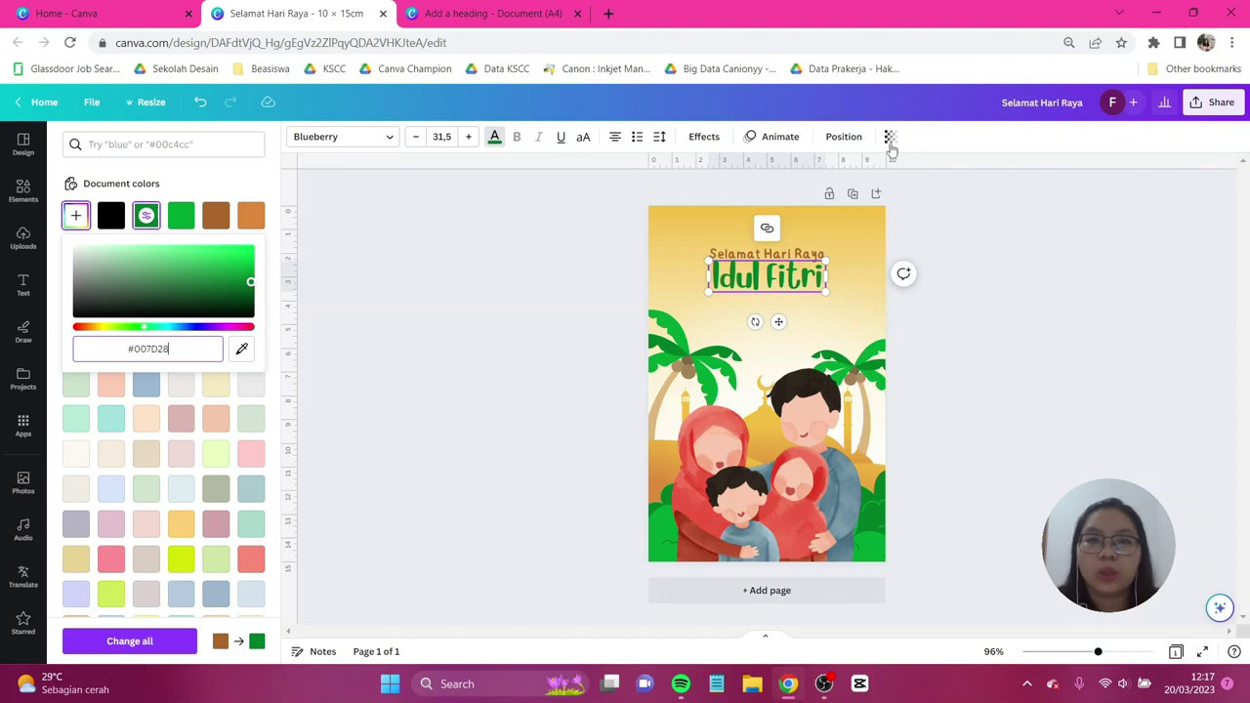
Apply the Shadow effect to the "Idul Fitri" heading and set the shadow colour to the lighter document green #00A334.
click(705, 137)
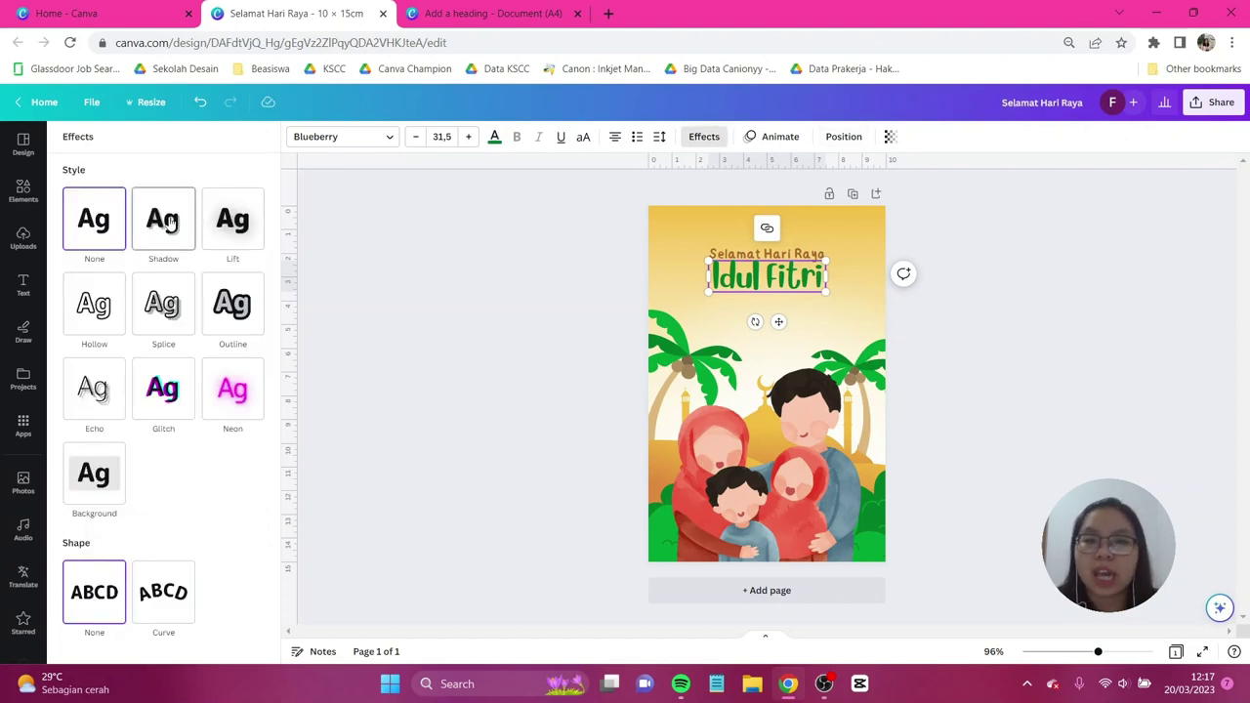
click(166, 221)
click(241, 428)
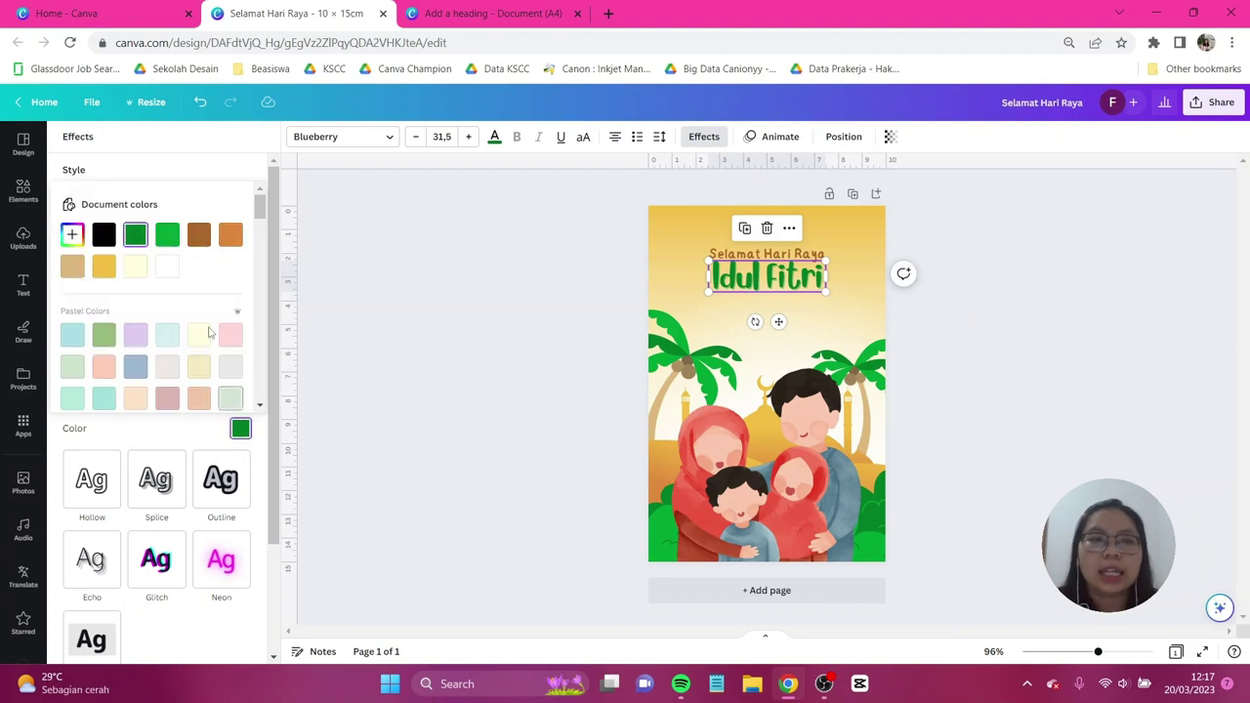
click(168, 241)
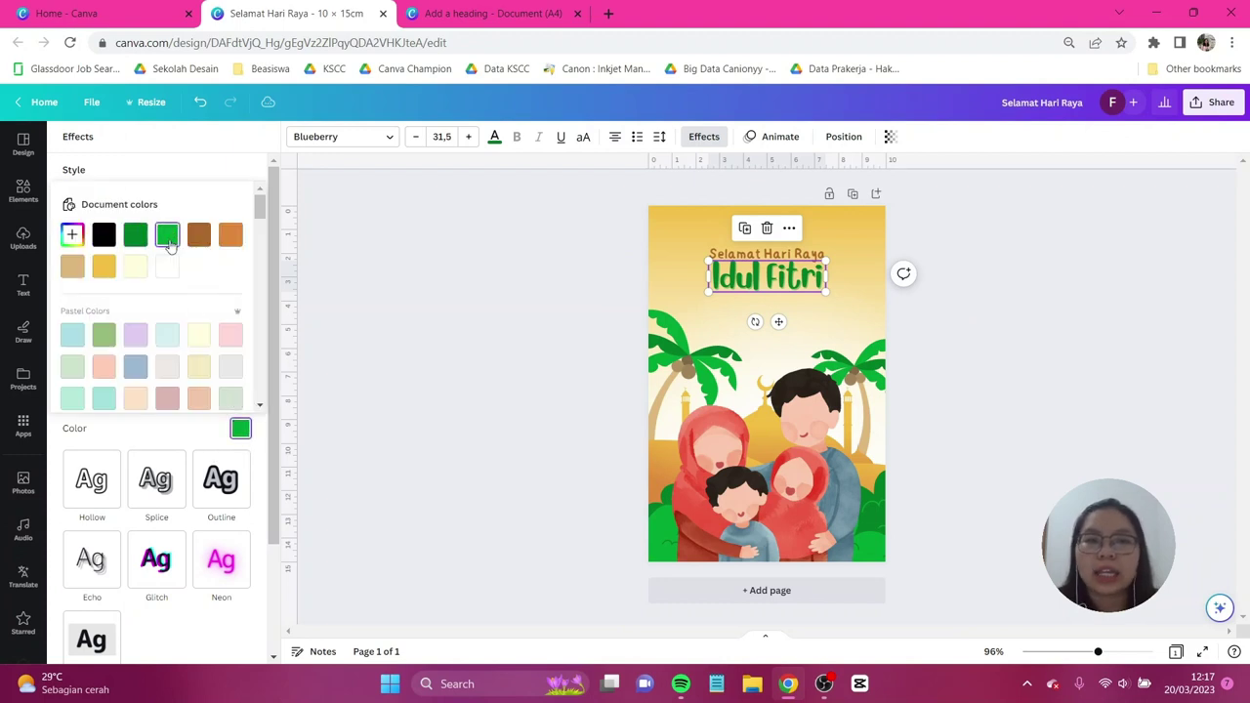
click(70, 237)
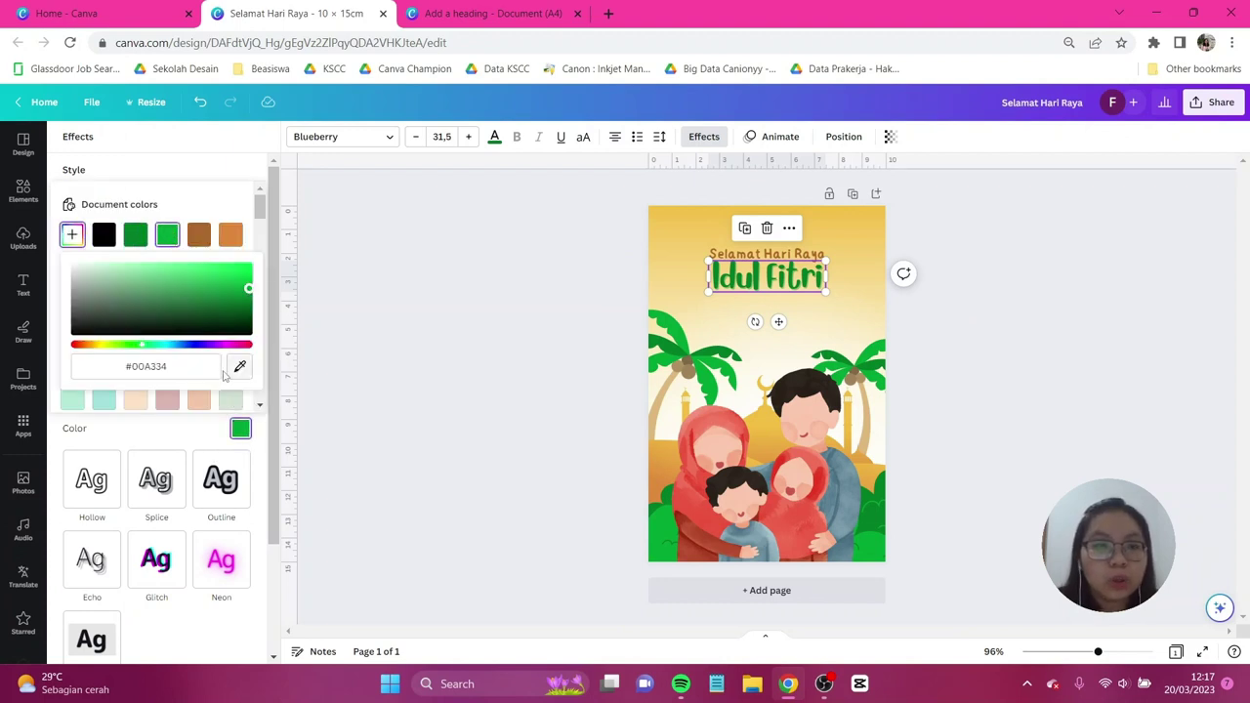
click(205, 365)
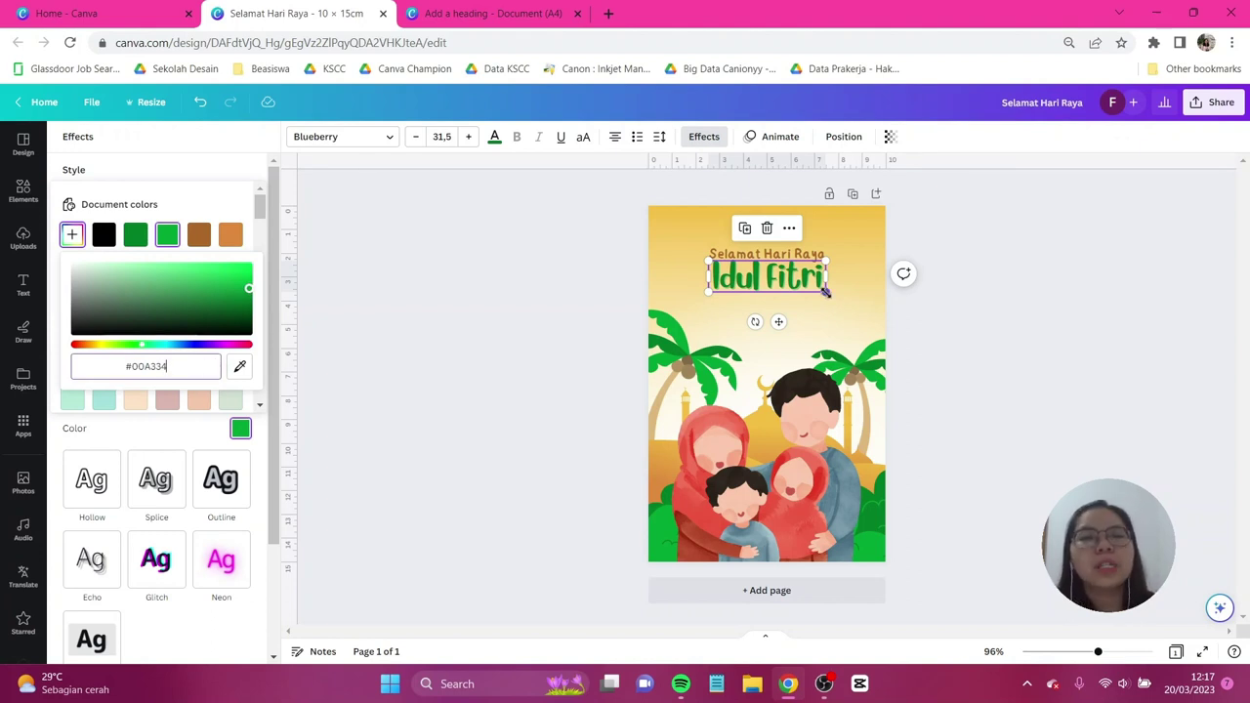
Enlarge the "Idul Fitri" heading to size 50 and centre it beneath "Selamat Hari Raya".
drag(829, 293, 895, 309)
click(971, 355)
drag(813, 285, 777, 285)
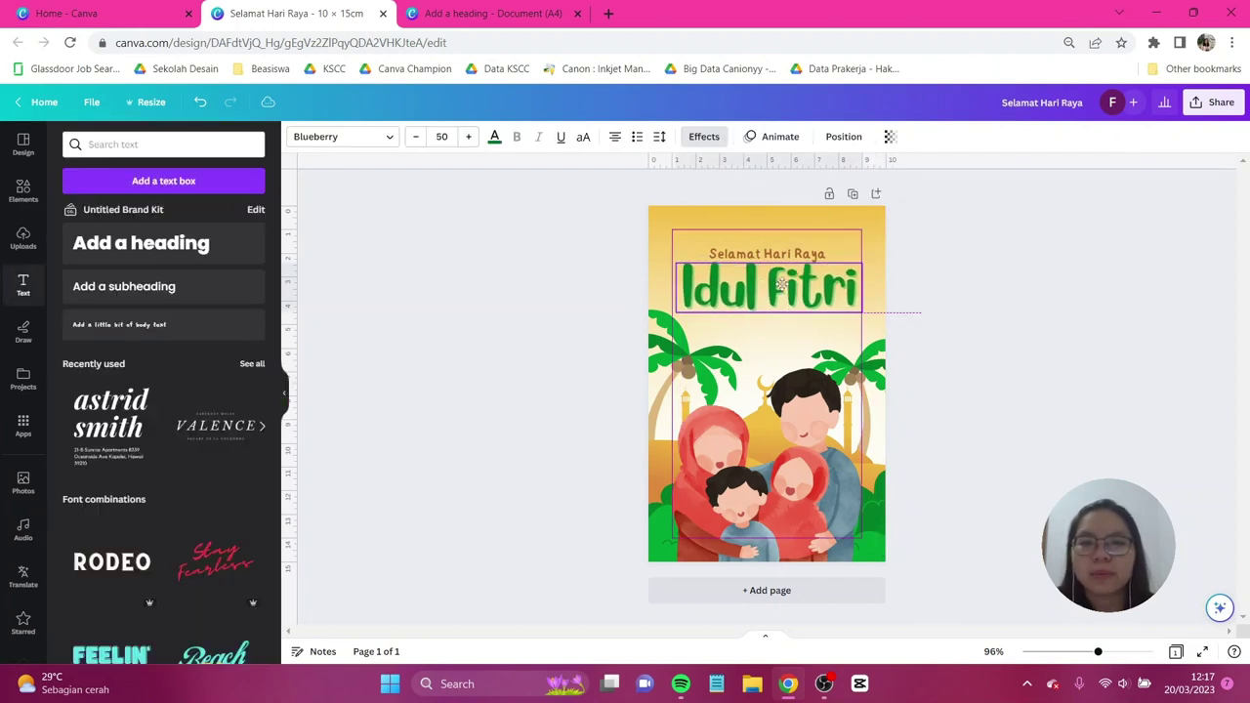
click(921, 326)
Duplicate the "Selamat Hari Raya" line and place the copy centred directly below "Idul Fitri".
click(809, 254)
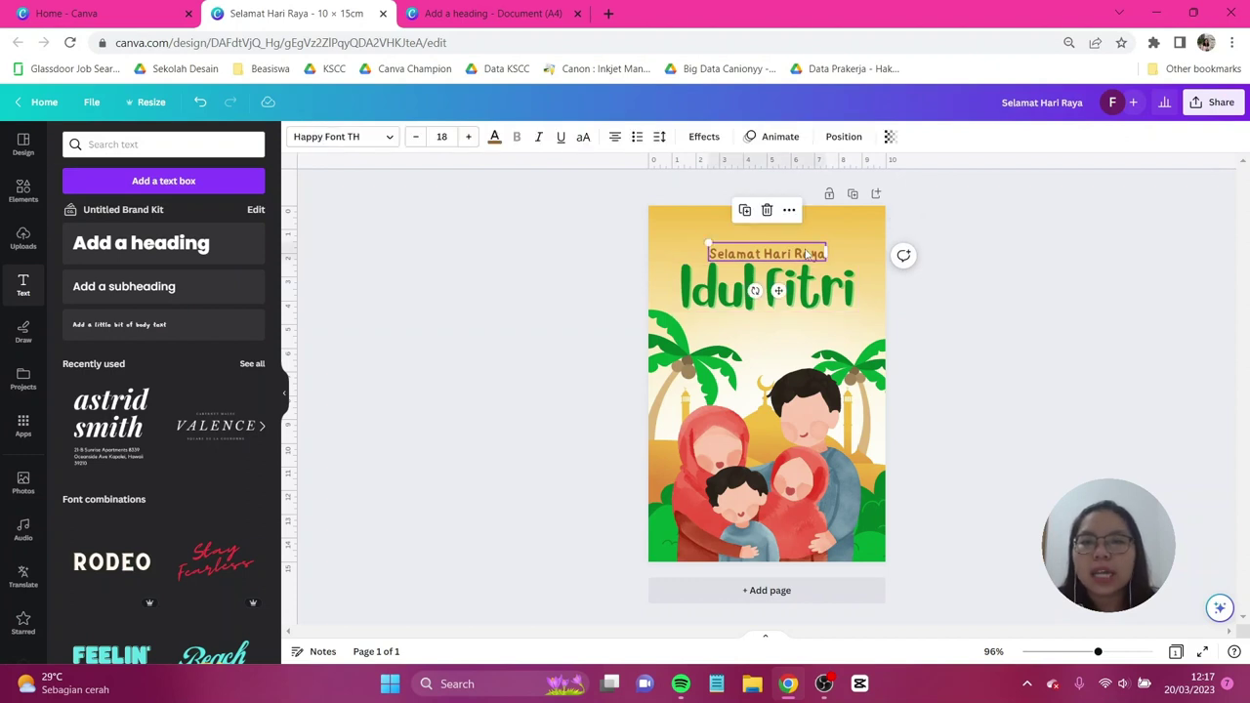
key(ctrl+d)
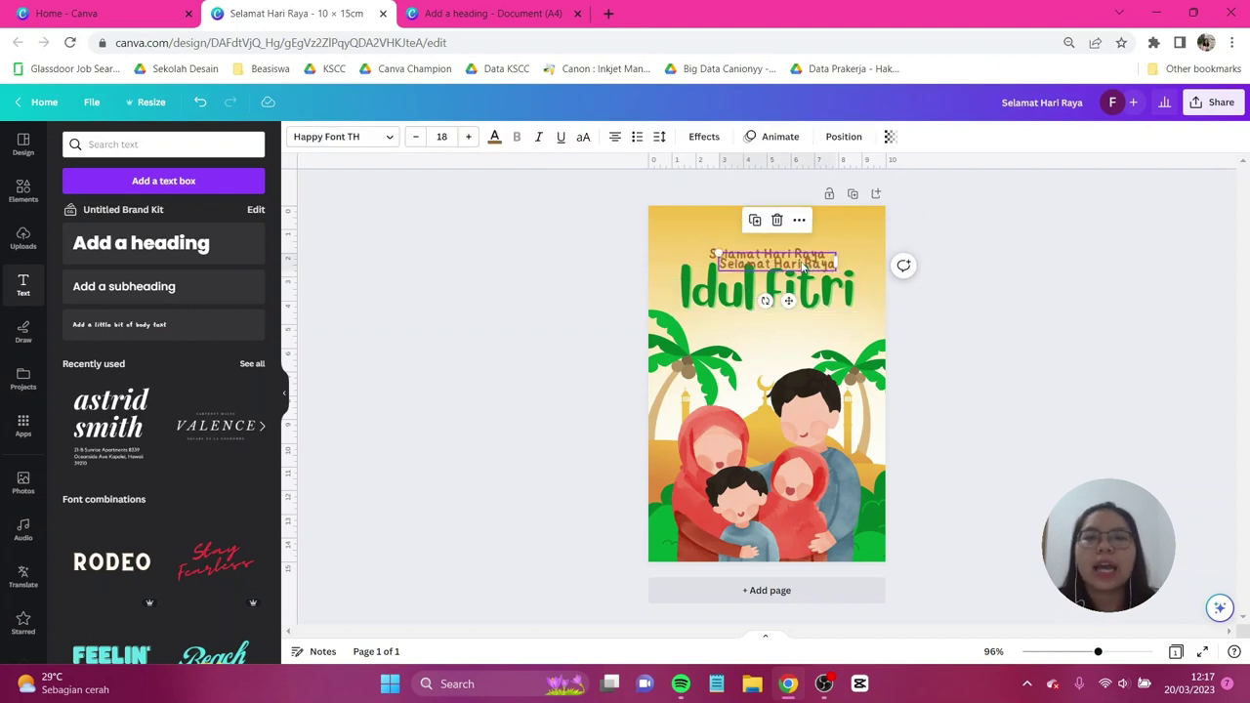
drag(803, 266, 792, 315)
Replace the text of the copied line below "Idul Fitri" with "Mohon Maaf Lahir dan Batin".
double_click(790, 317)
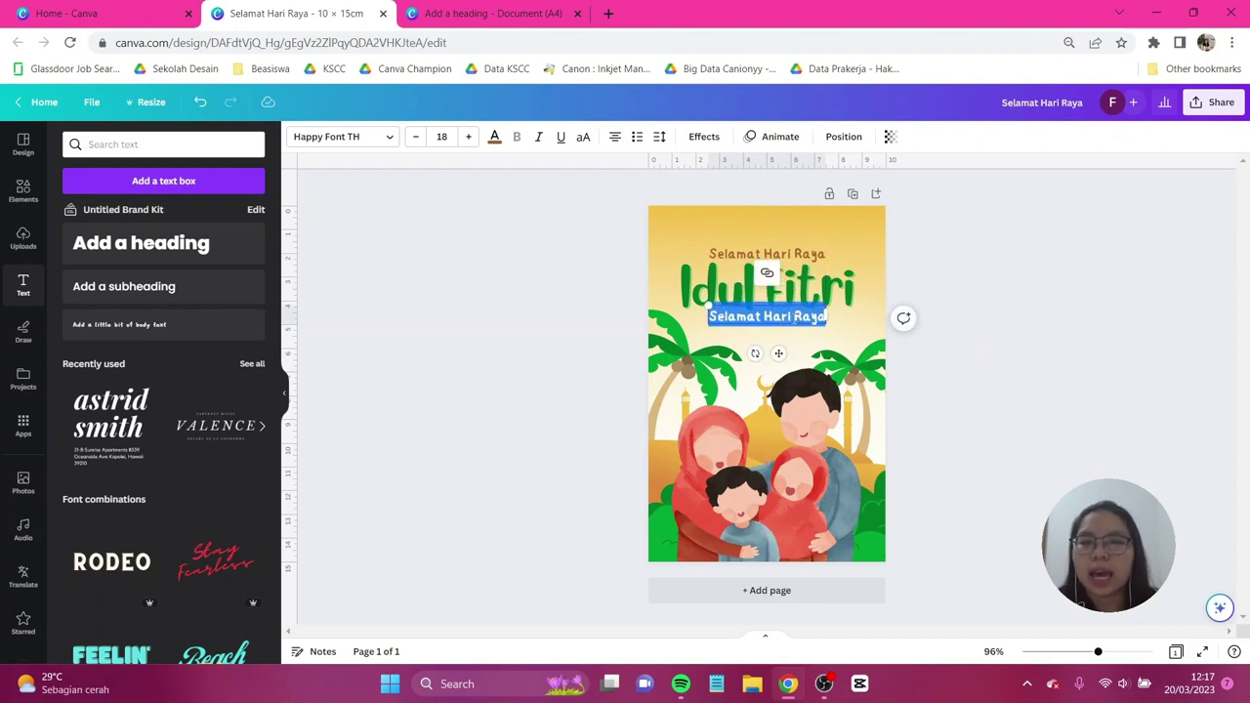
key(Caps_Lock)
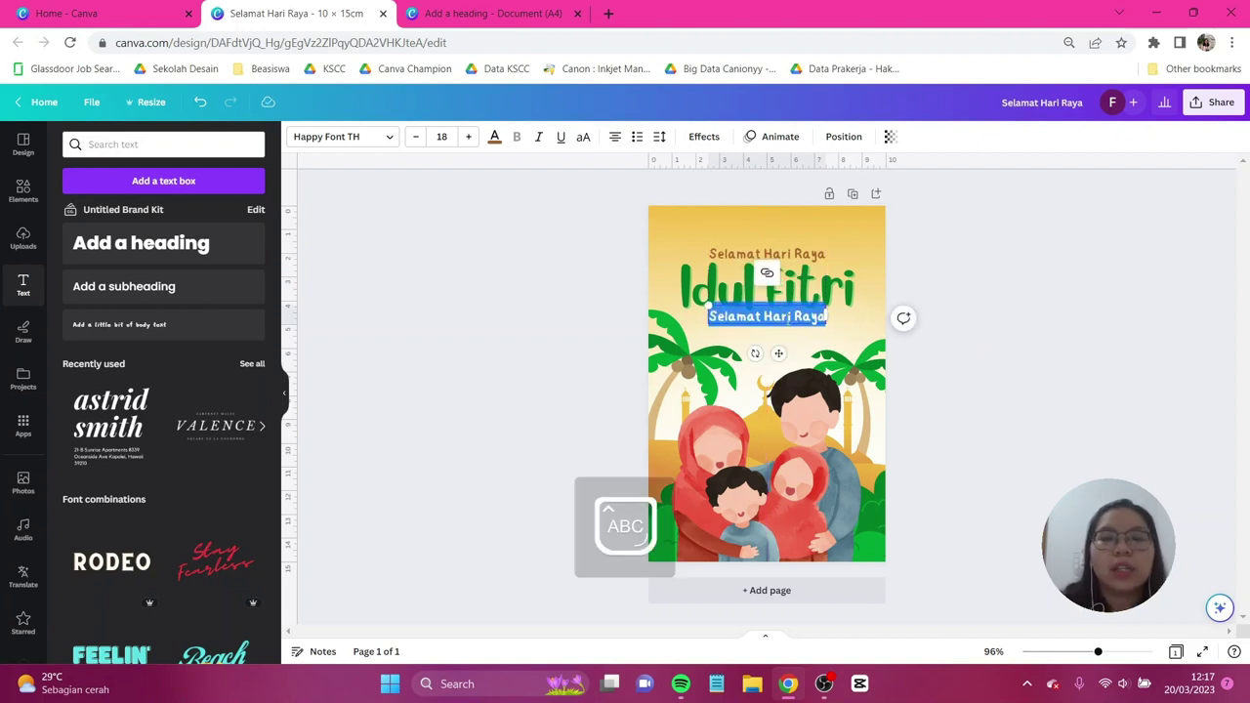
text(M)
key(Caps_Lock)
text(ohon)
key(Caps_Lock)
text(M)
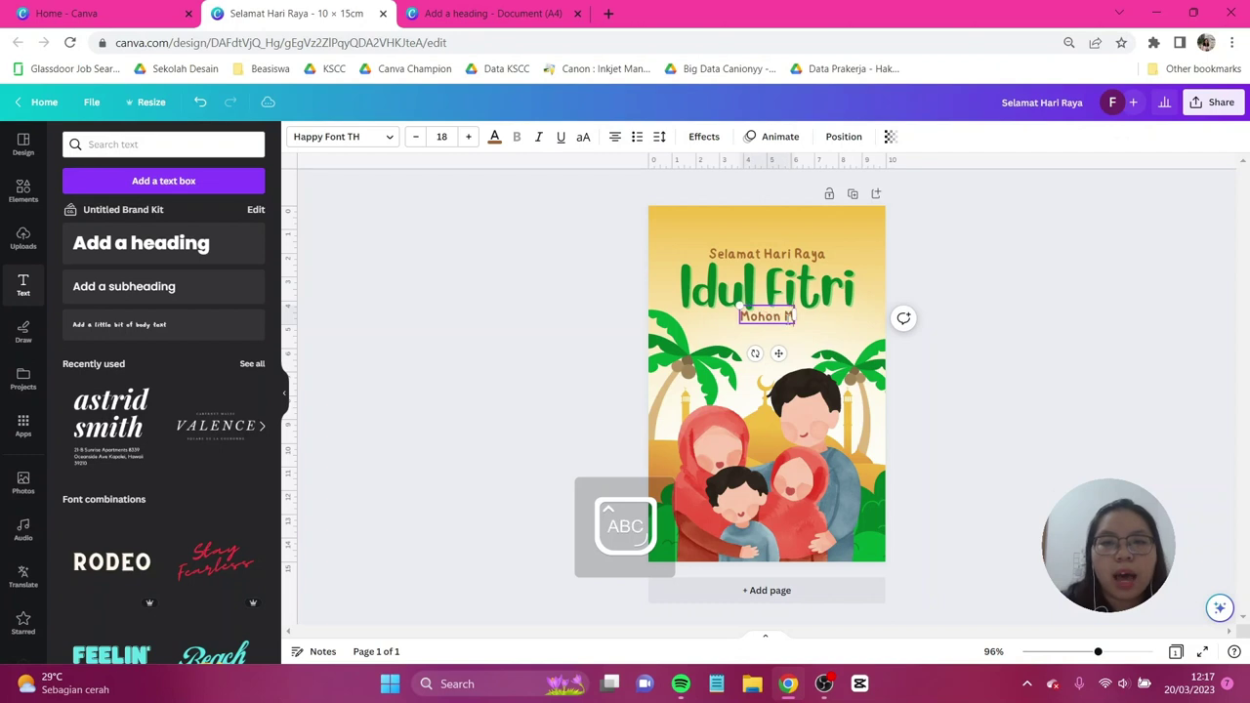
key(Caps_Lock)
text(aaf)
key(Caps_Lock)
text(L)
key(Caps_Lock)
text(ahir dan)
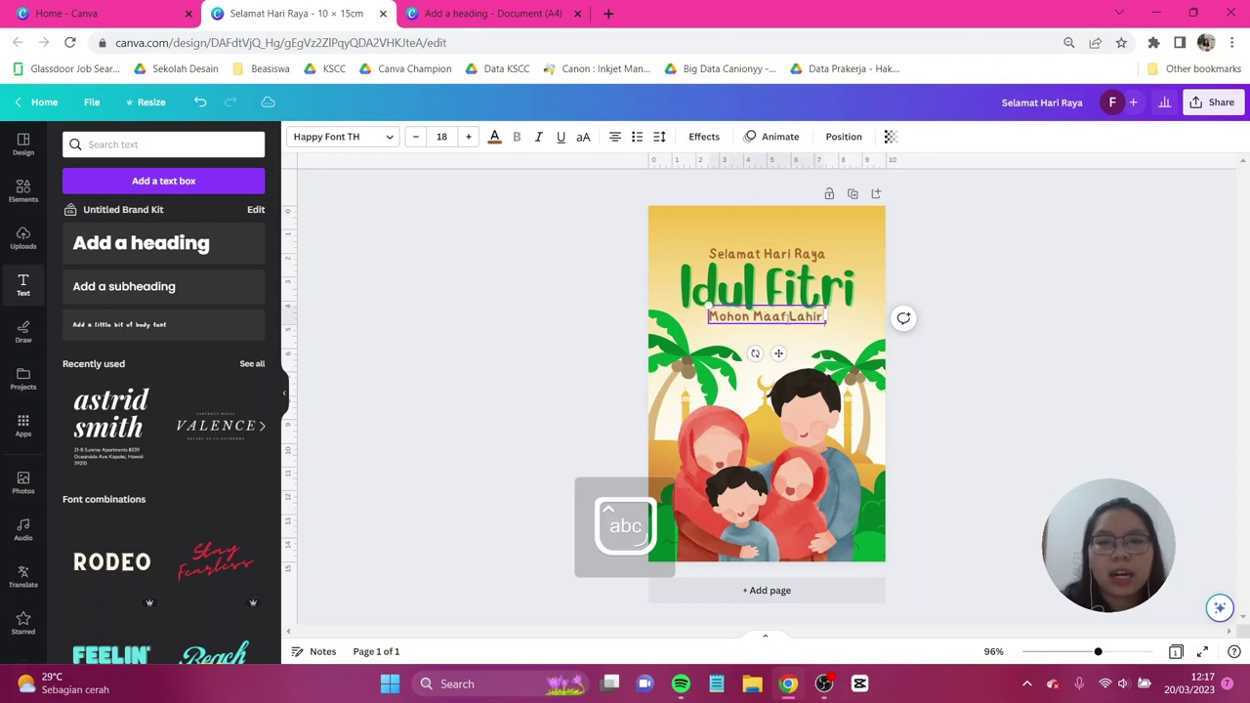
key(Caps_Lock)
text(B)
key(Caps_Lock)
text(atin)
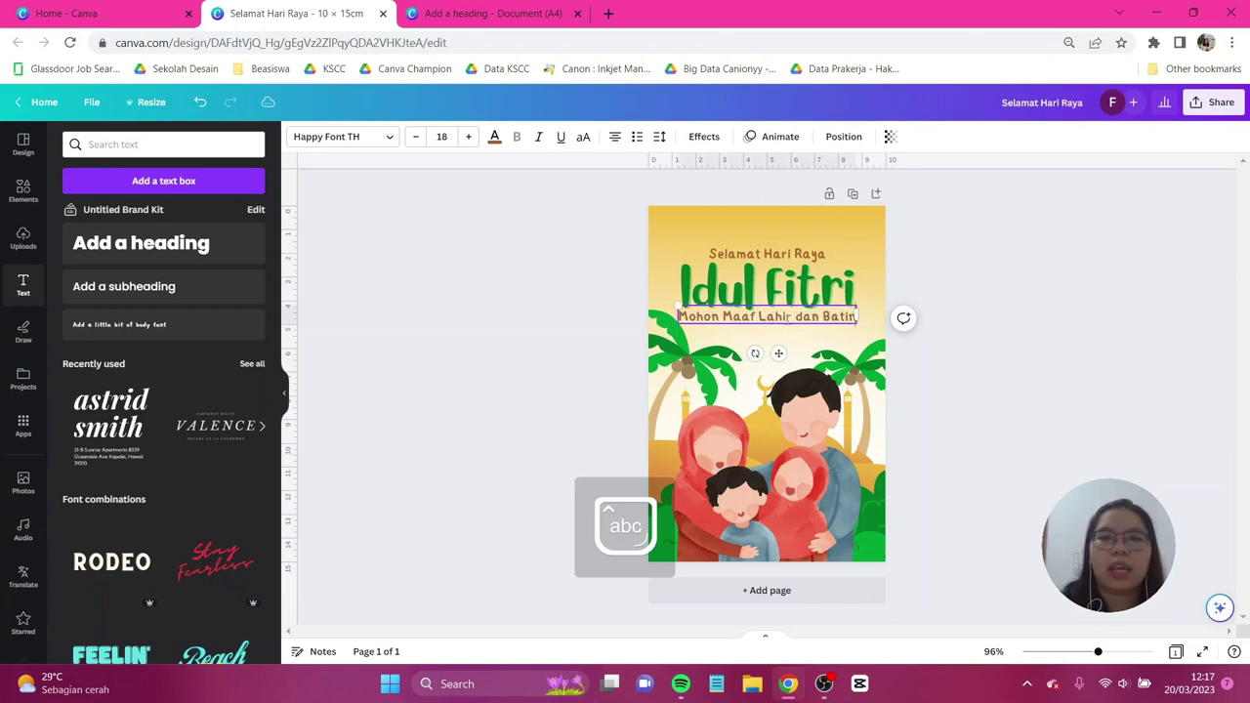
Shrink "Mohon Maaf Lahir dan Batin" to about size 14.1 and centre it slightly lower beneath the heading.
drag(859, 324, 818, 323)
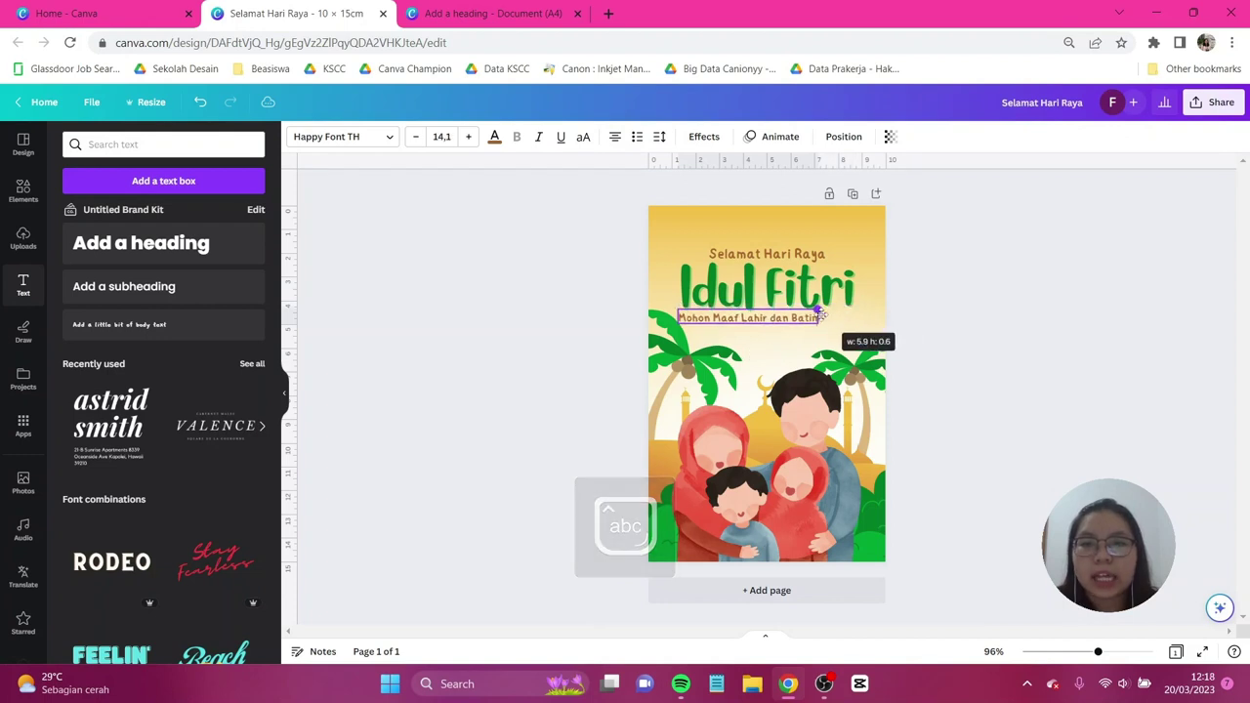
drag(759, 353, 782, 359)
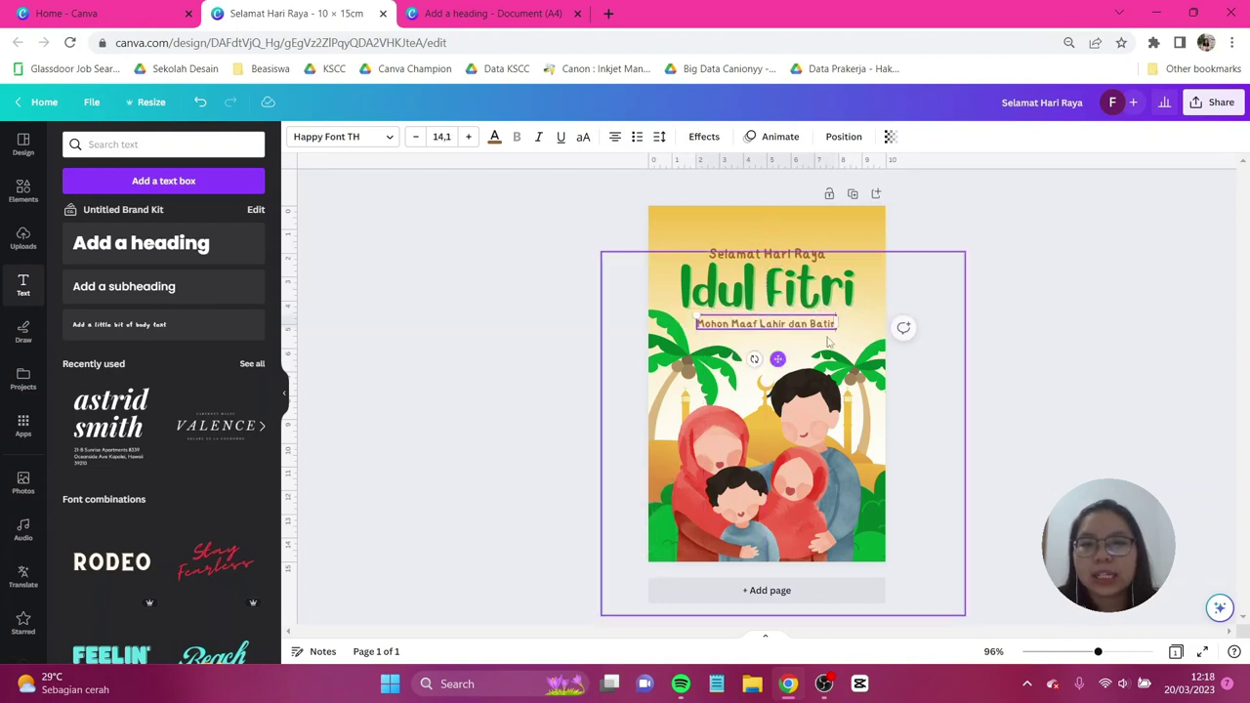
Select all three text lines together, enlarge them slightly and shift them up, centred above the family.
shift+click(784, 291)
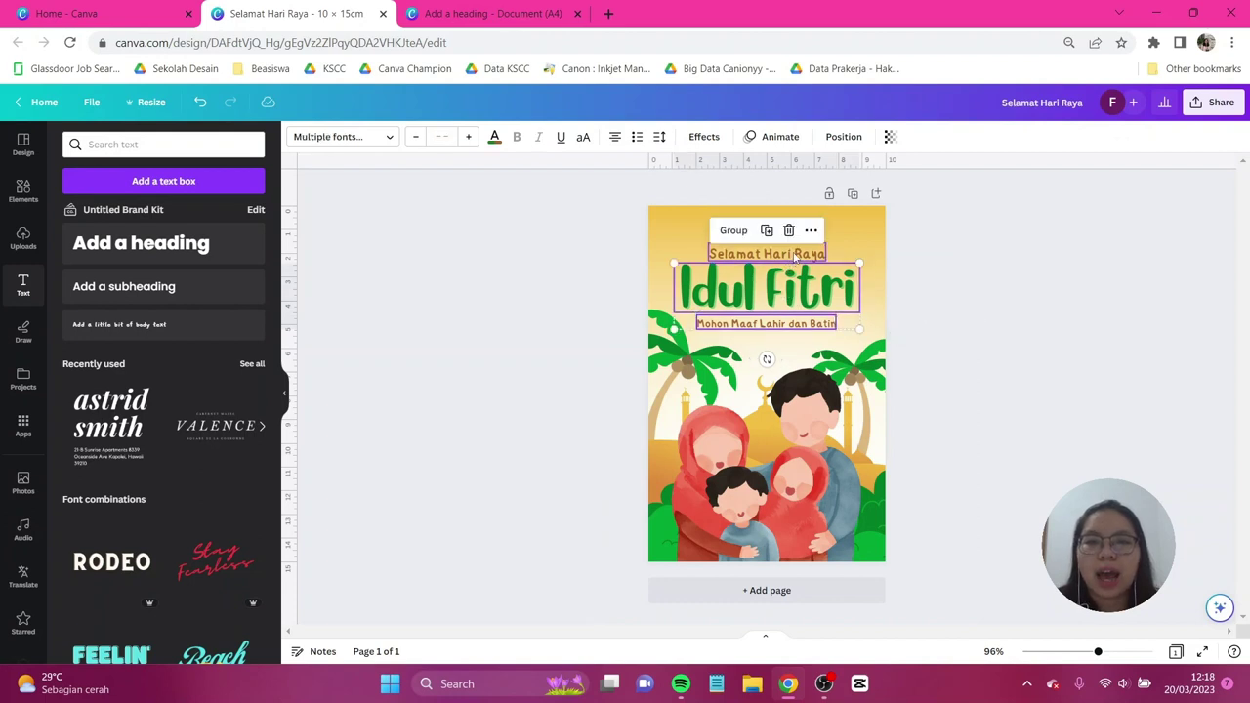
shift+click(788, 256)
drag(862, 240, 811, 252)
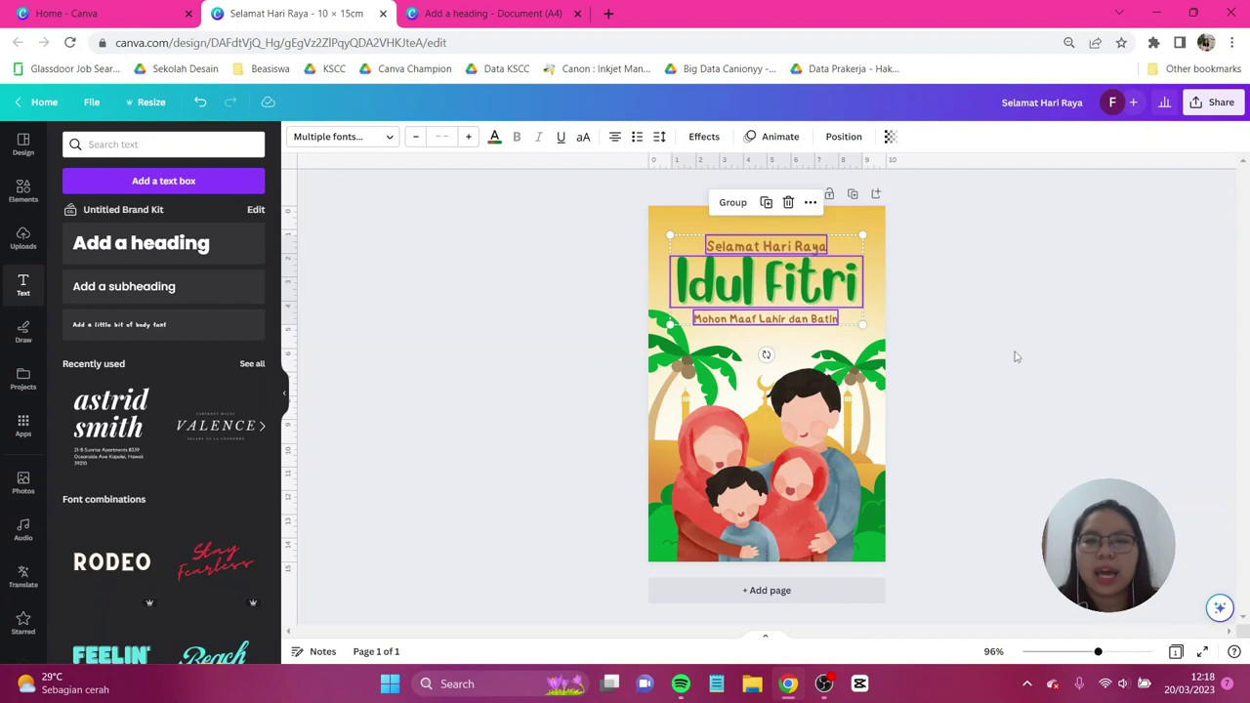
click(1020, 356)
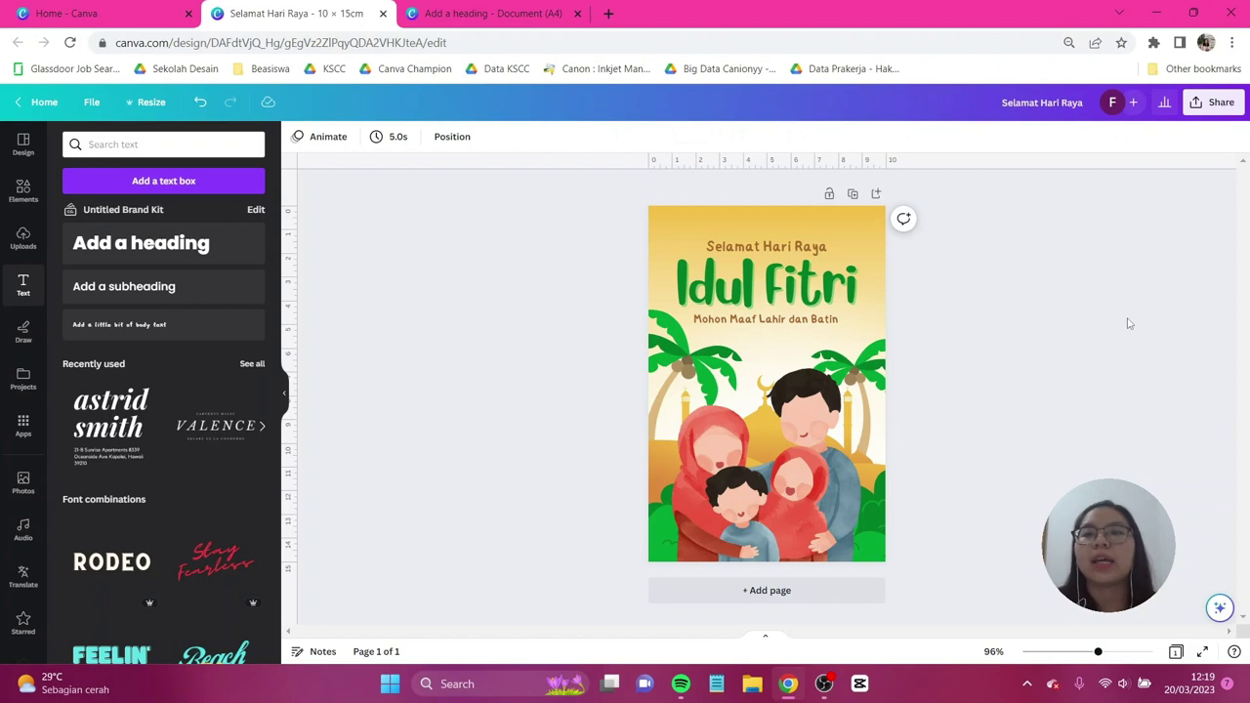
Examine the download options for the card, including the PDF Print file type and its colour profile choices.
click(1214, 102)
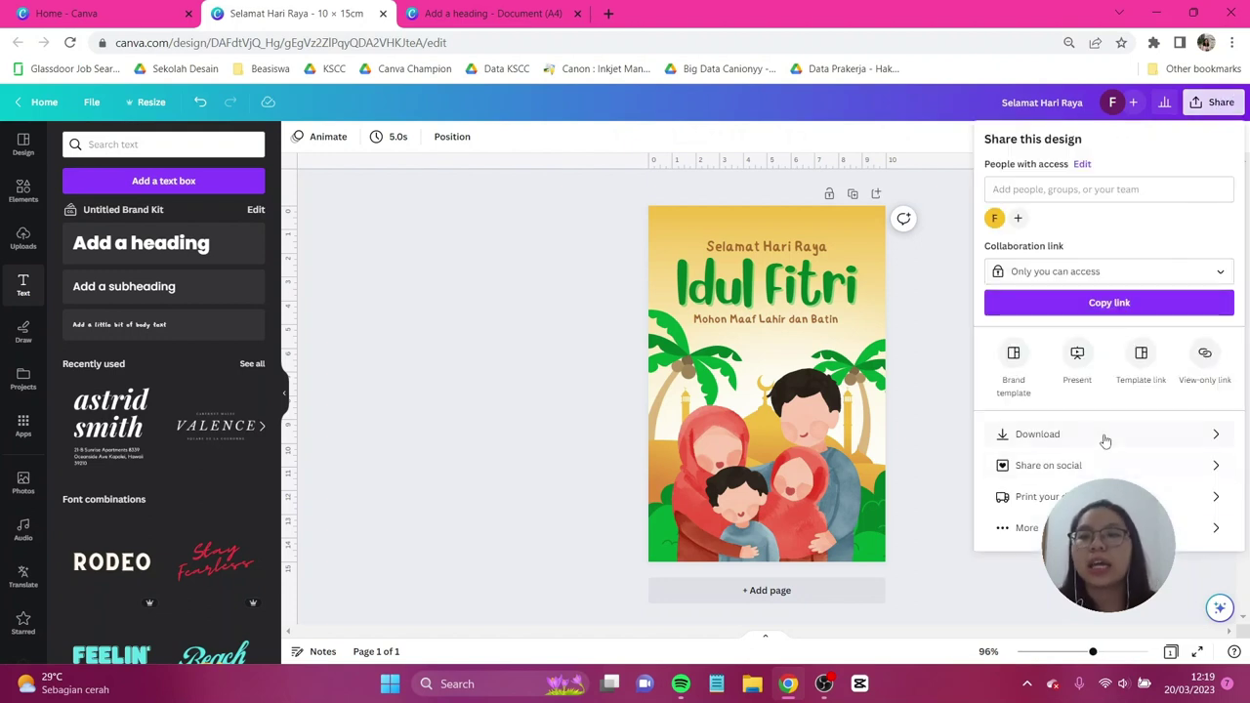
click(1102, 438)
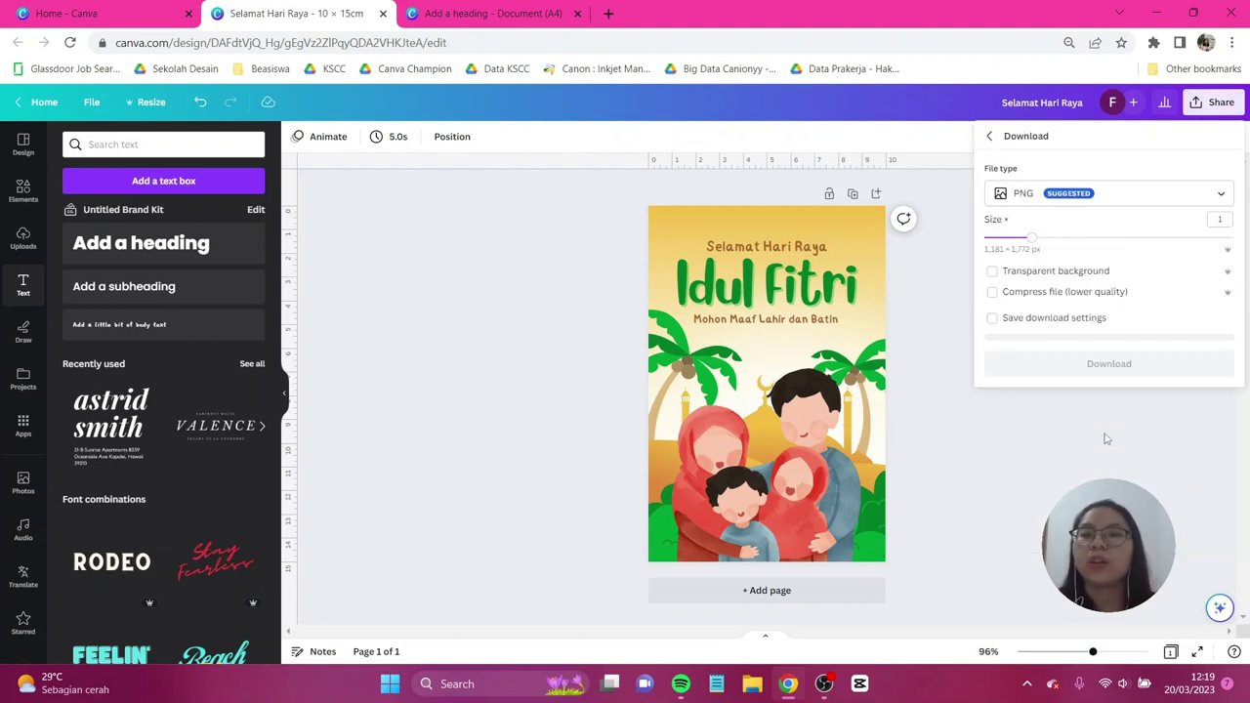
click(1112, 195)
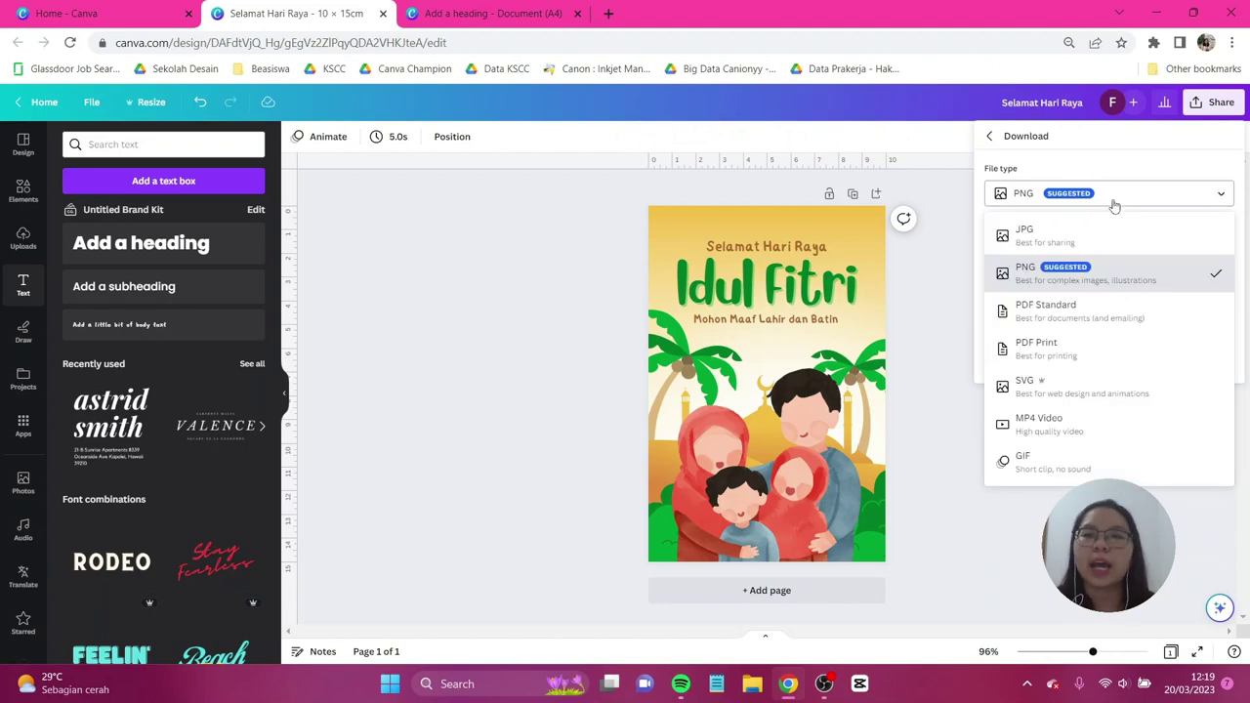
click(1098, 352)
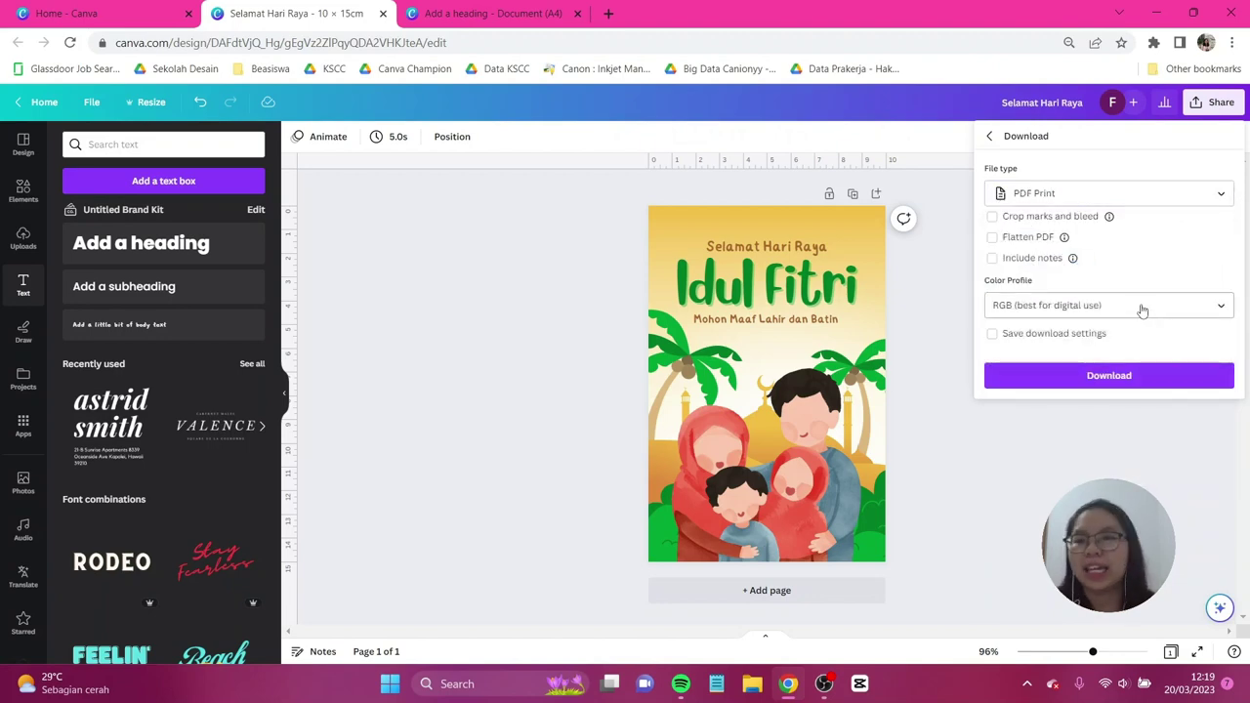
click(1142, 308)
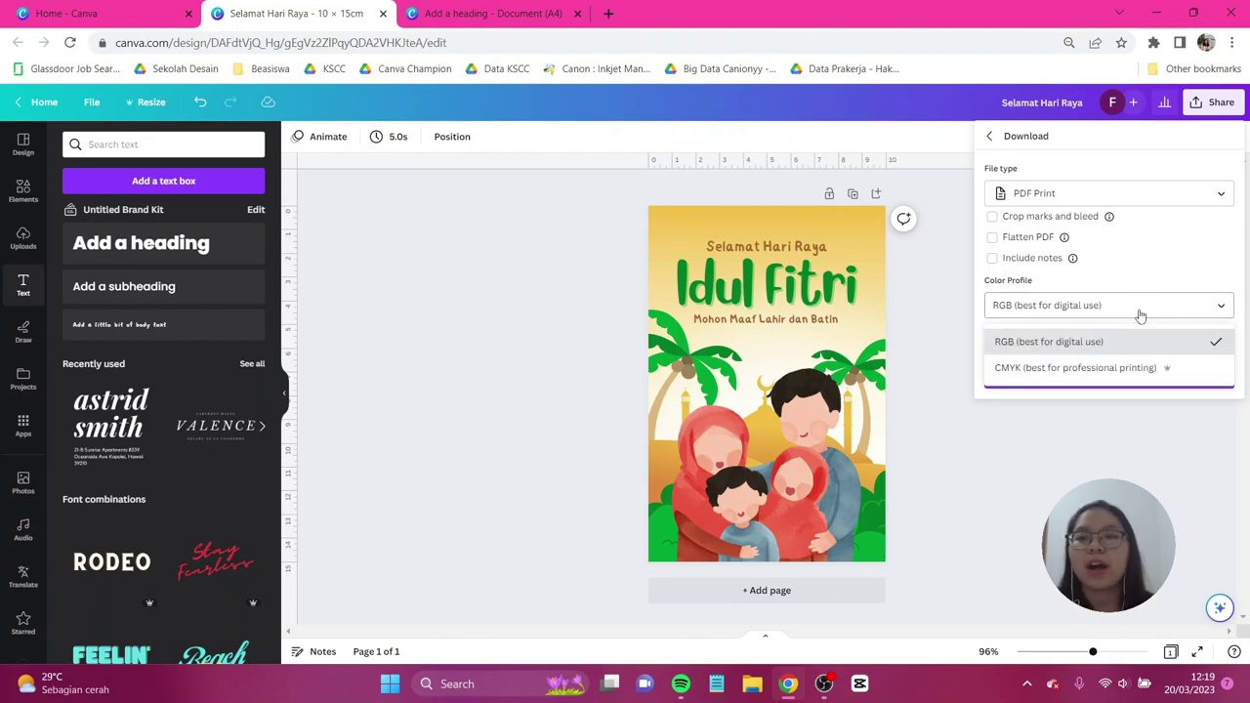
click(989, 136)
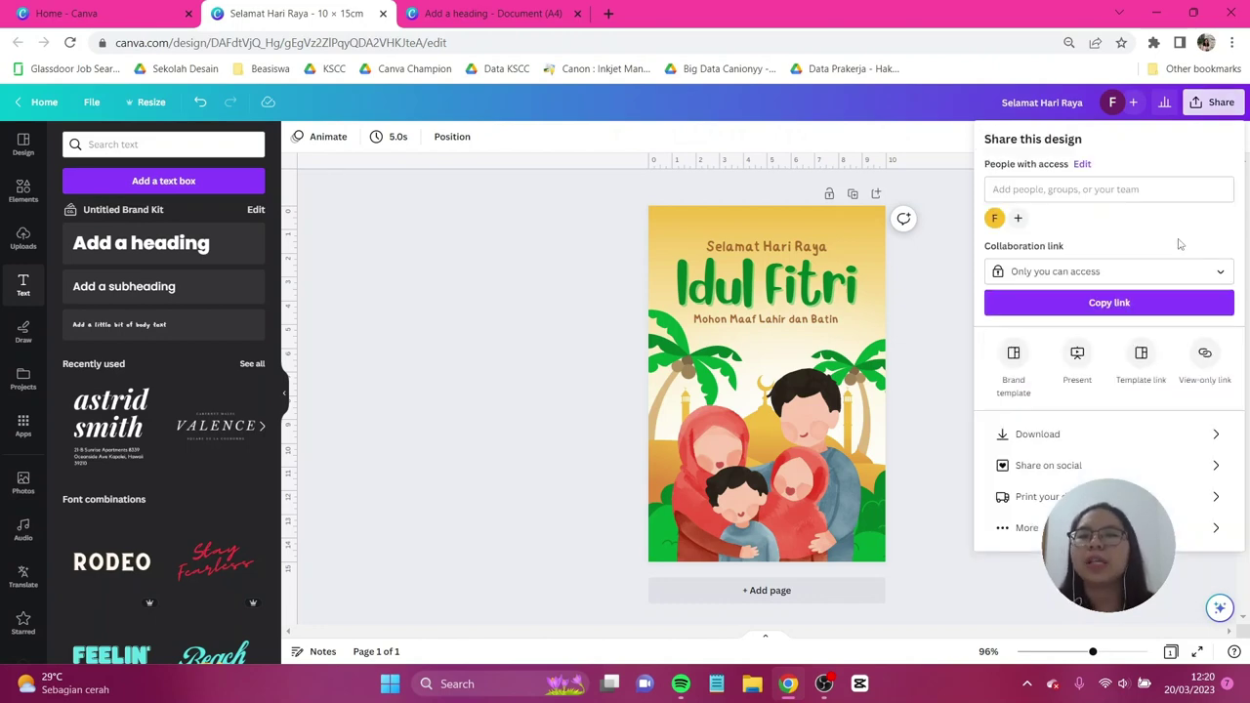